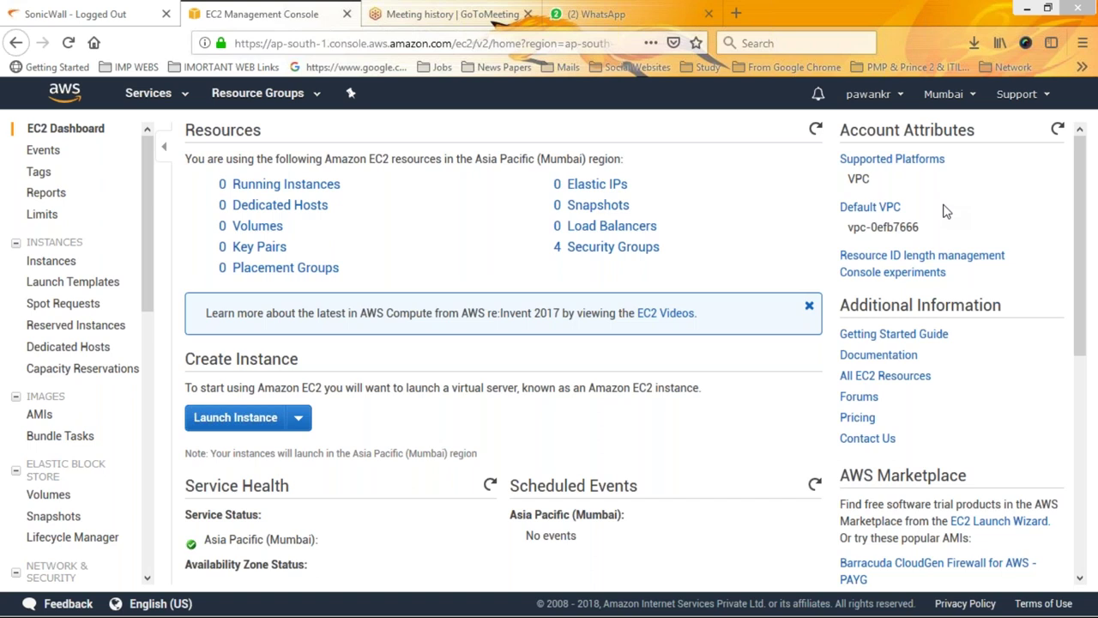
Browse the full list of AWS services grouped by category.
left_click(148, 92)
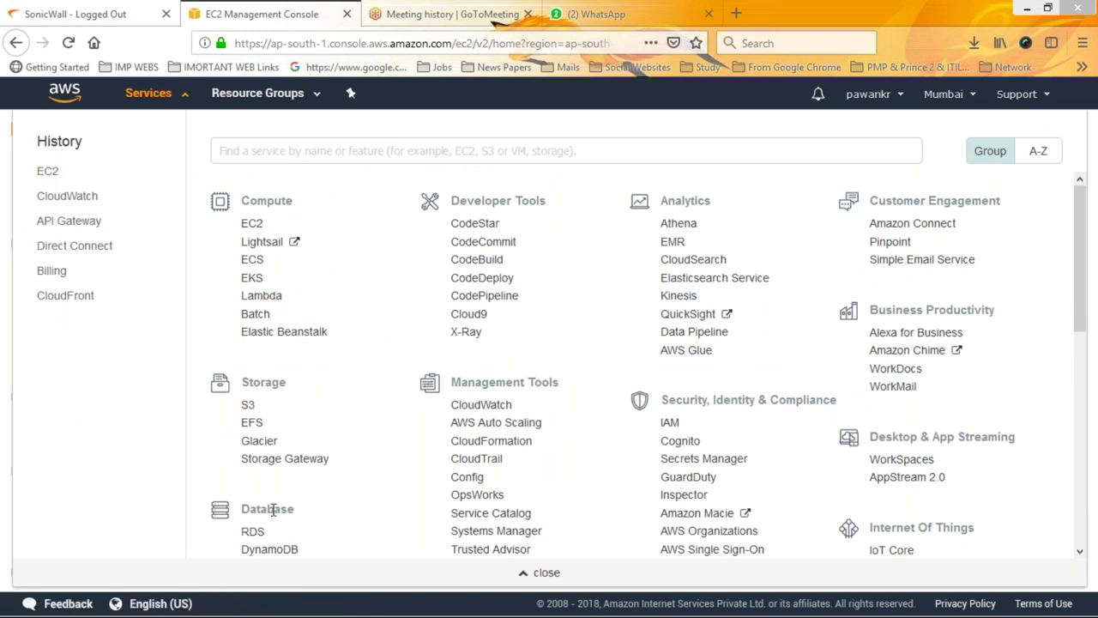
left_click(1084, 198)
scroll(1086, 193, "down", 10)
scroll(1088, 189, "up", 10)
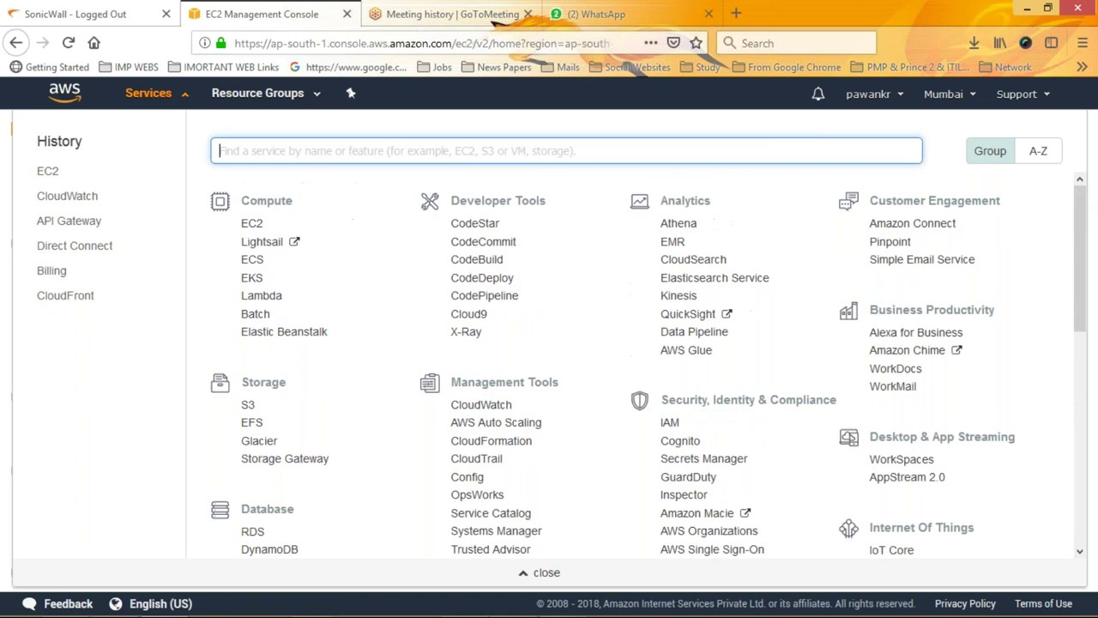
Add EC2 as a one-click shortcut in the console's navigation bar and close the shortcut customization.
left_click(351, 96)
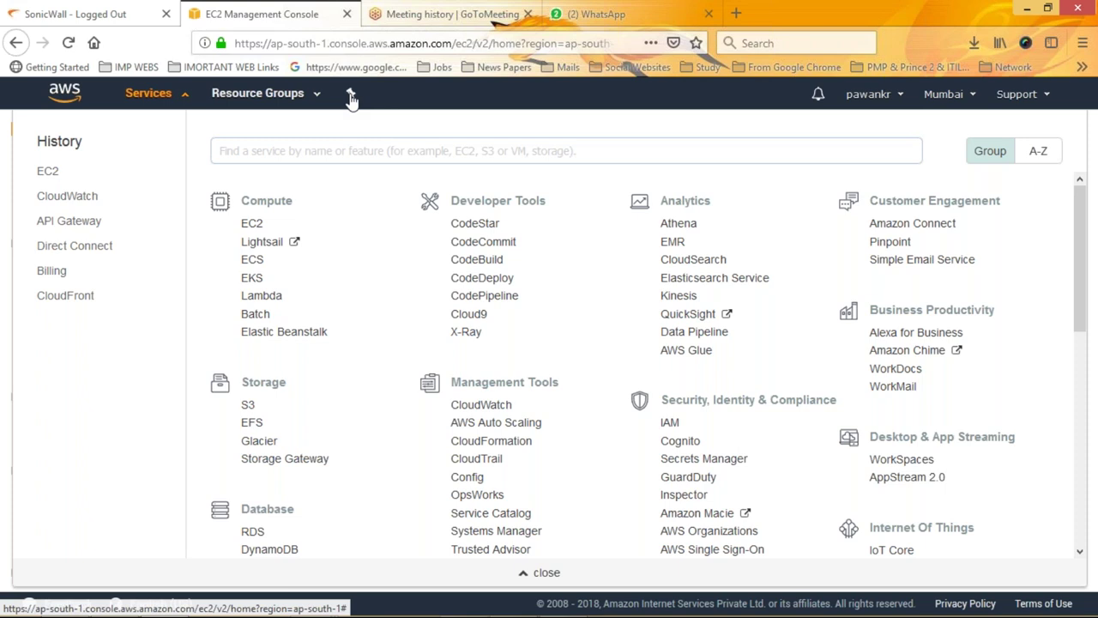
left_click(351, 96)
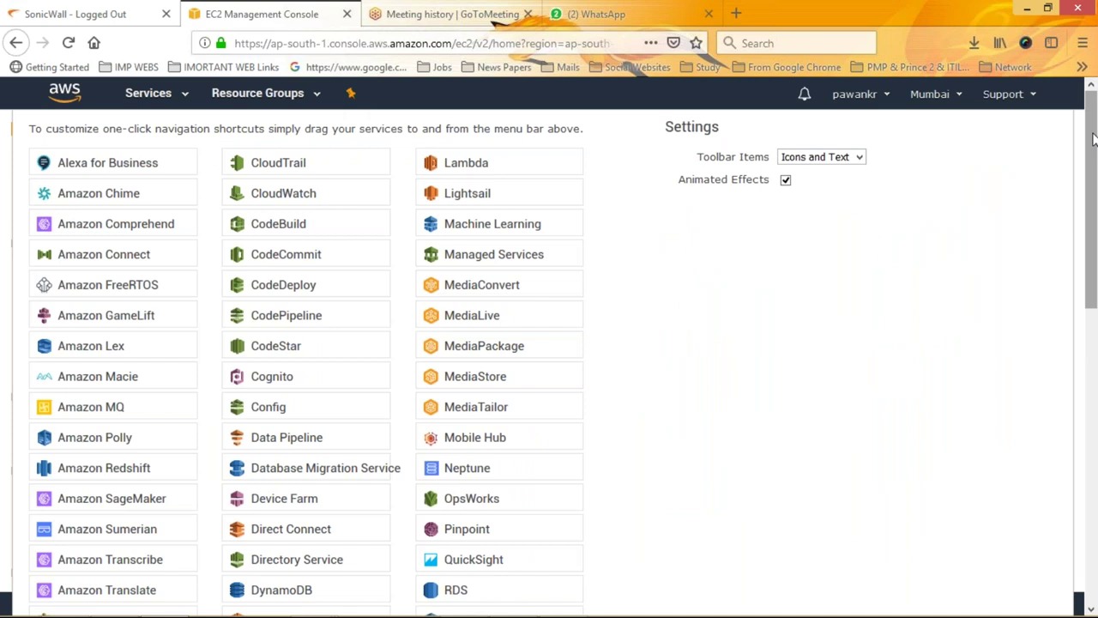
scroll(1095, 140, "down", 3)
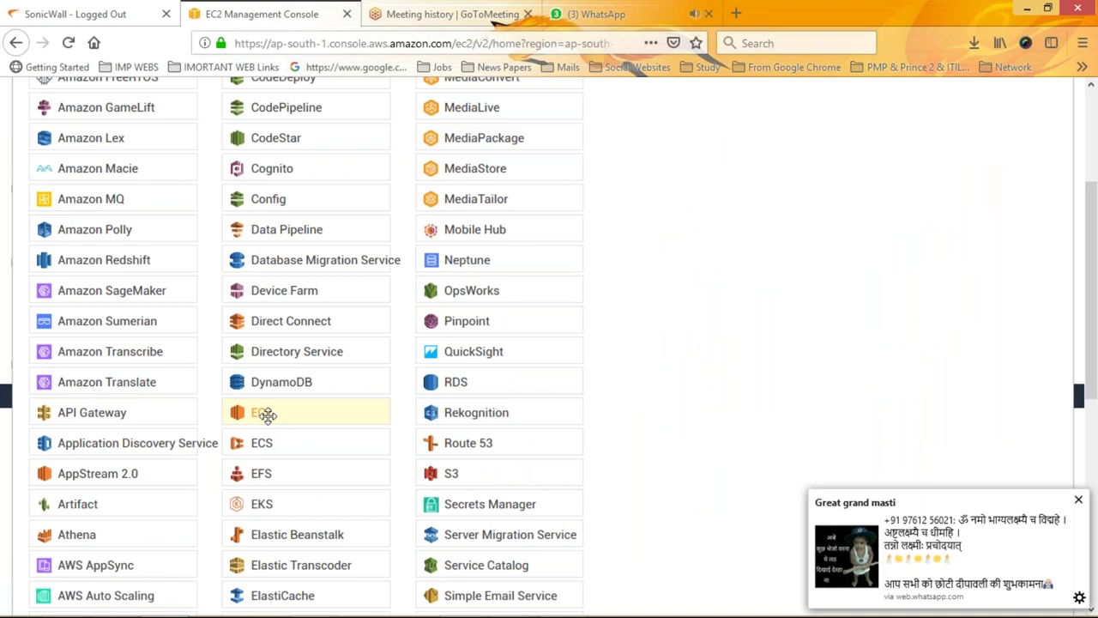
left_click_drag(268, 414, 487, 109)
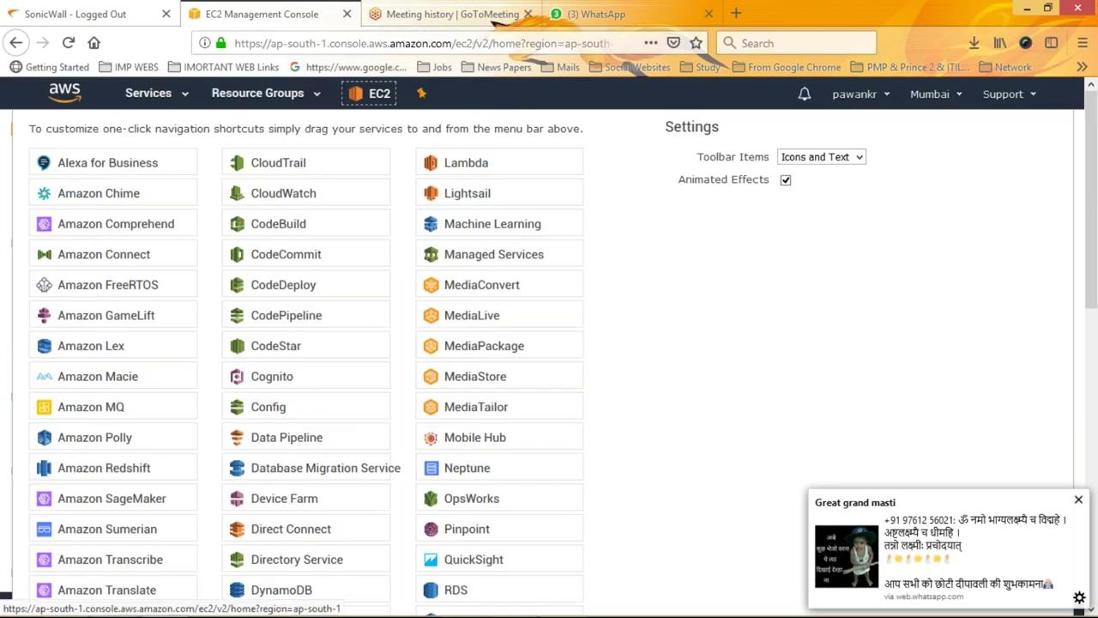
left_click(422, 97)
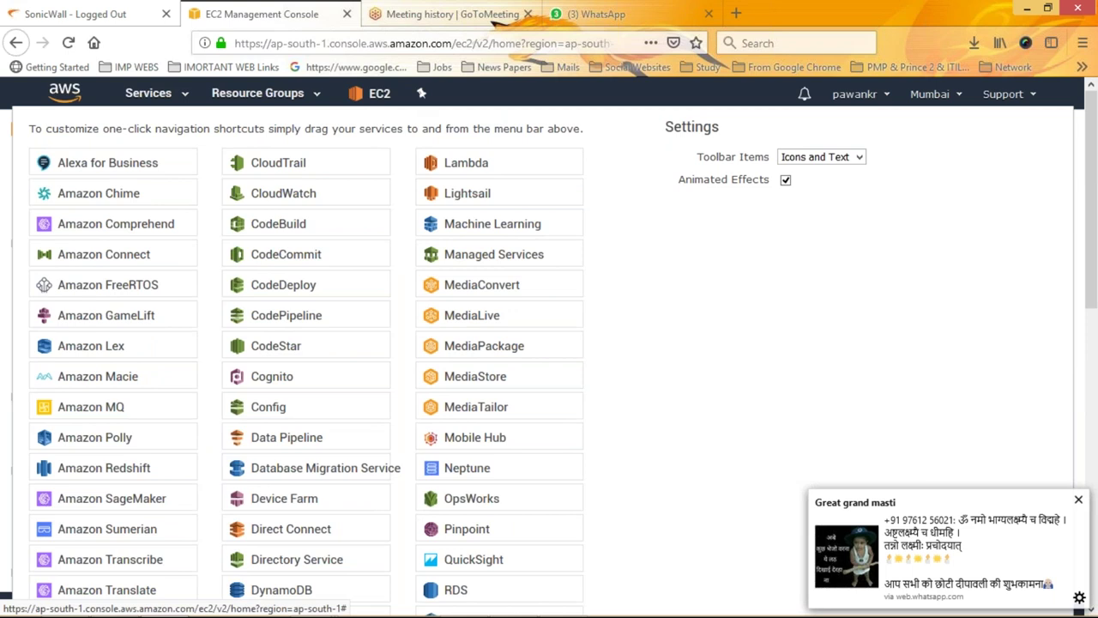
left_click(421, 93)
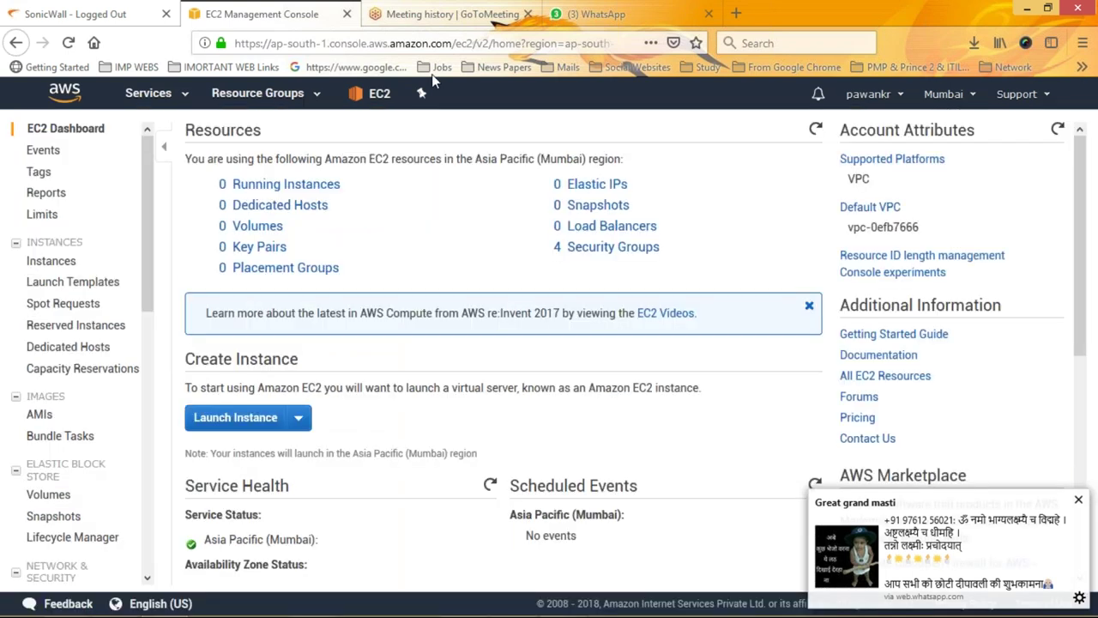
Add VPC as a one-click shortcut beside EC2 in the console's navigation bar.
left_click(422, 93)
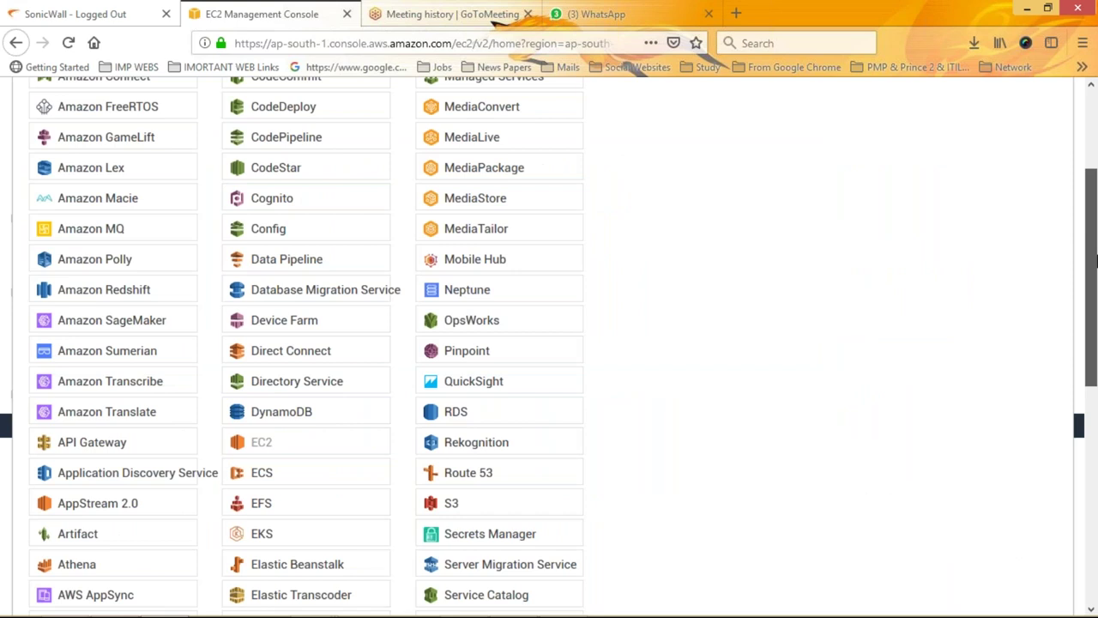
left_click_drag(1095, 260, 1095, 307)
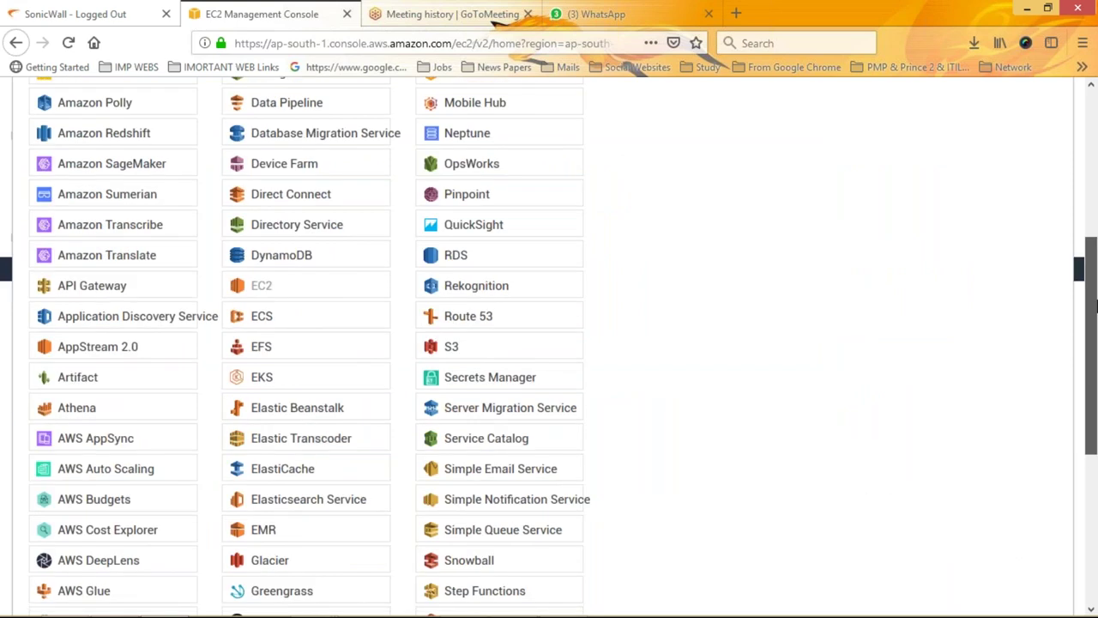
left_click_drag(1095, 307, 1095, 485)
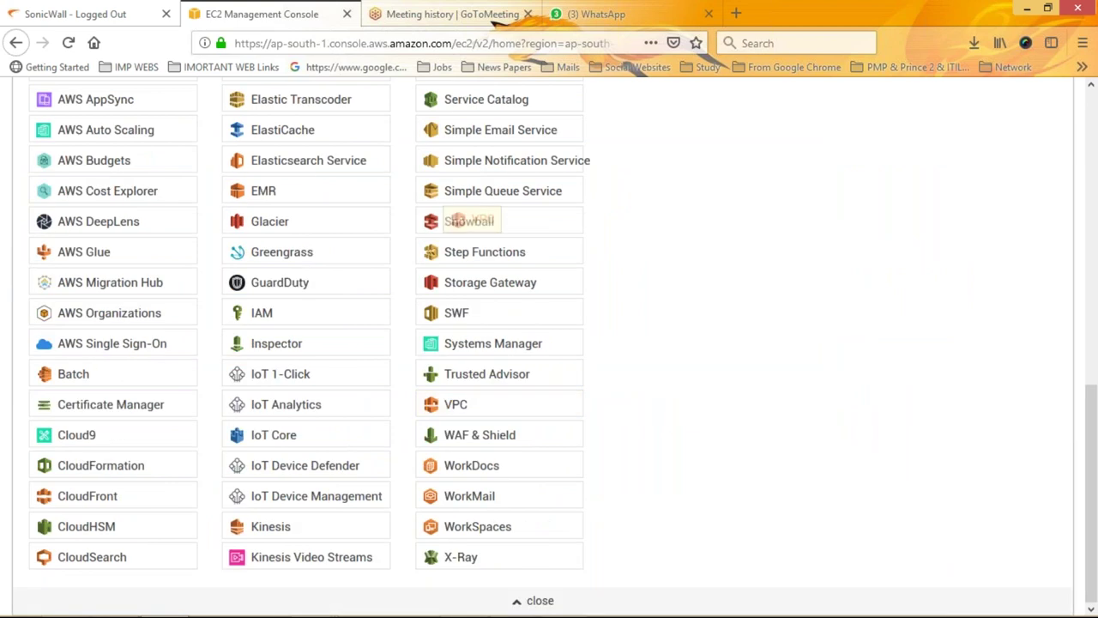
left_click_drag(459, 221, 453, 97)
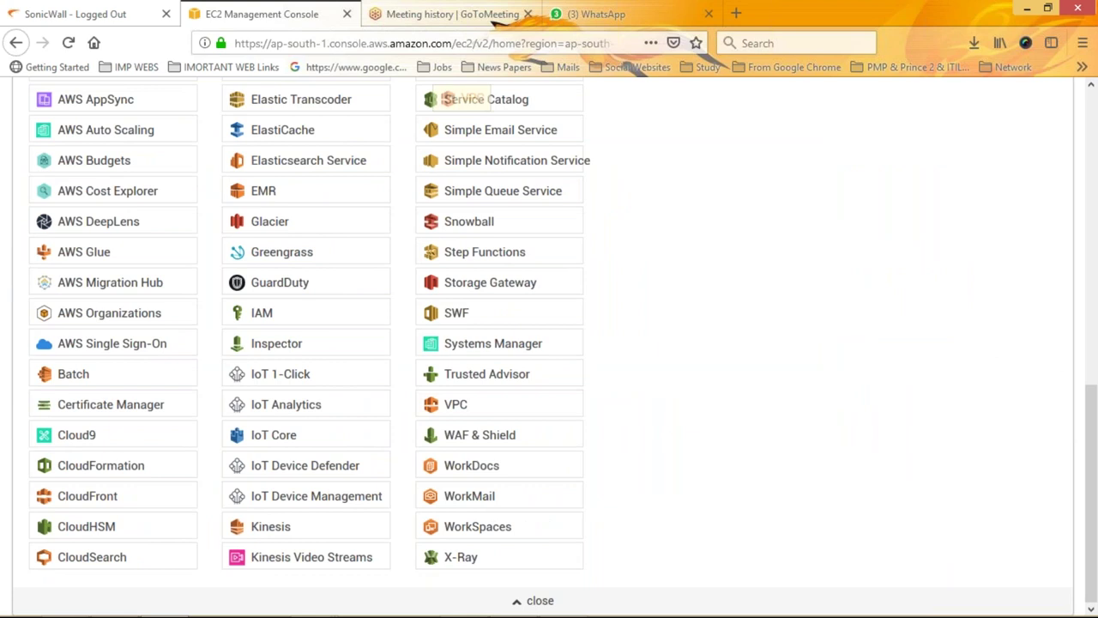
left_click_drag(452, 97, 452, 96)
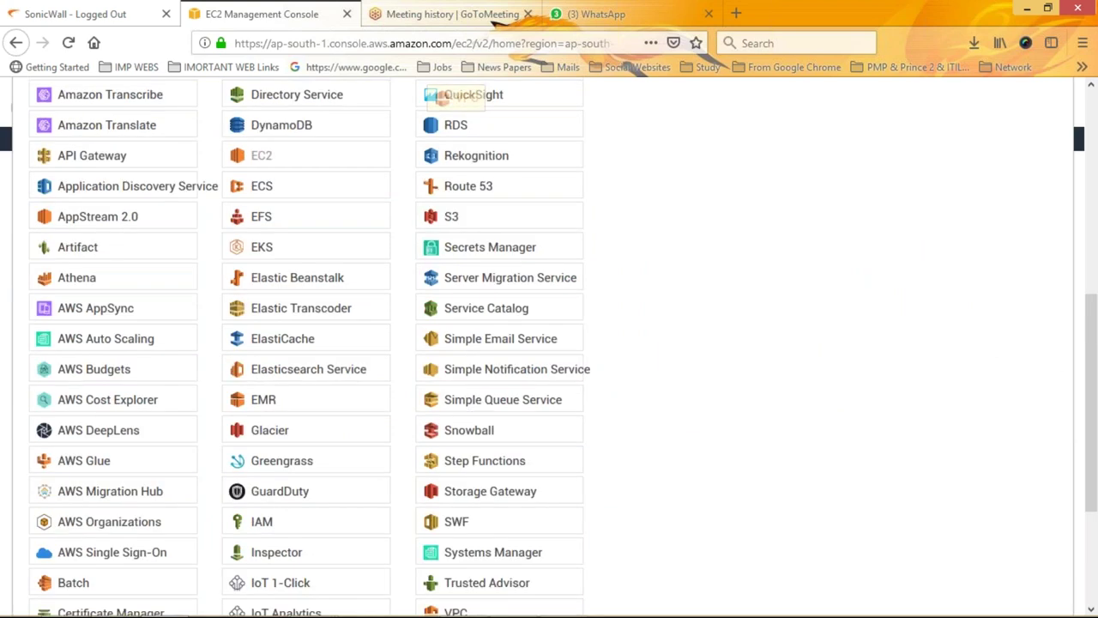
left_click_drag(452, 96, 461, 97)
Try the Icons Only and Text Only display styles for the toolbar items.
left_click(822, 157)
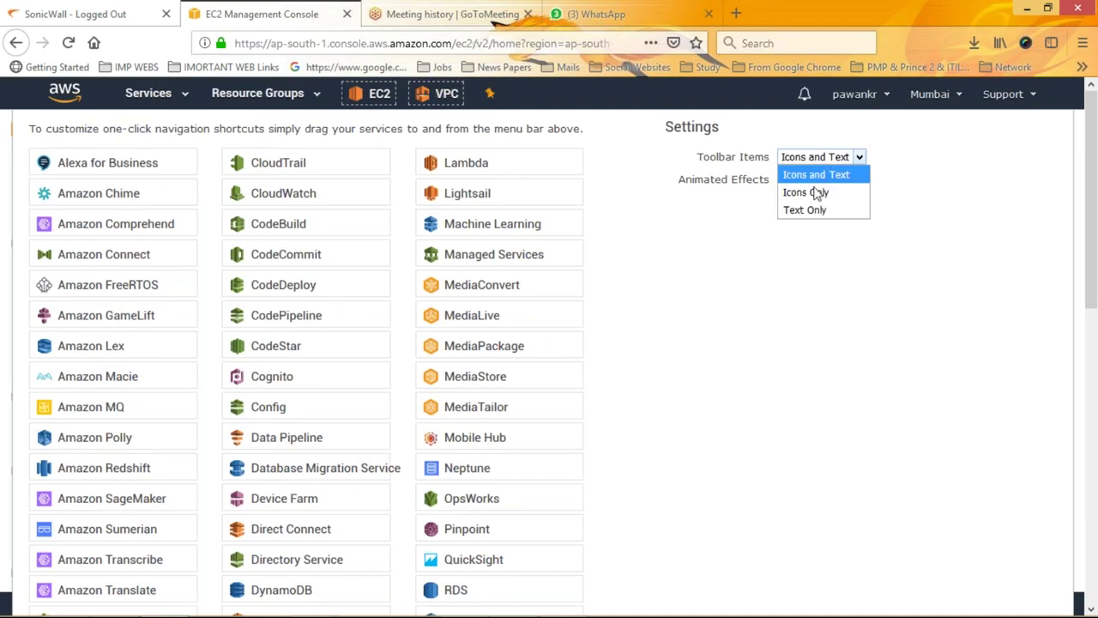
key("Escape")
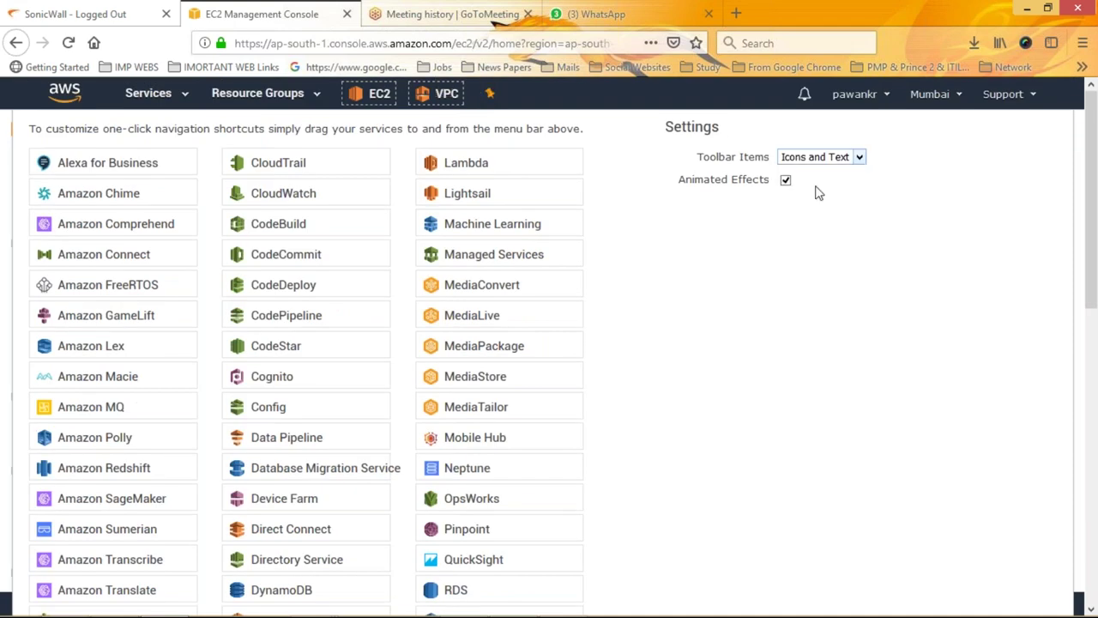
key("Down")
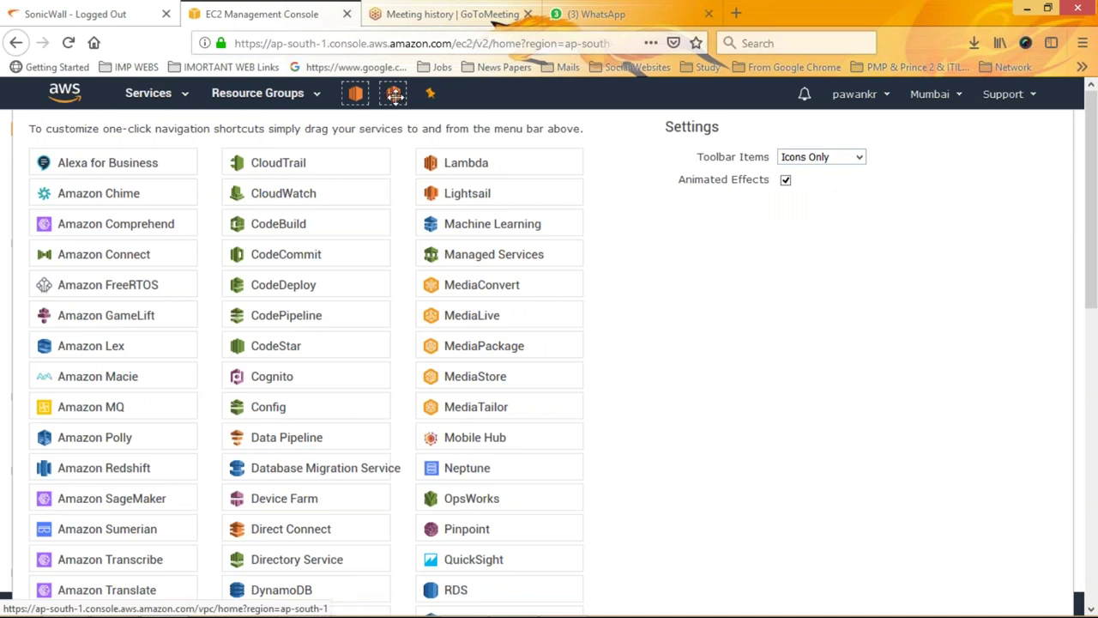
left_click(817, 159)
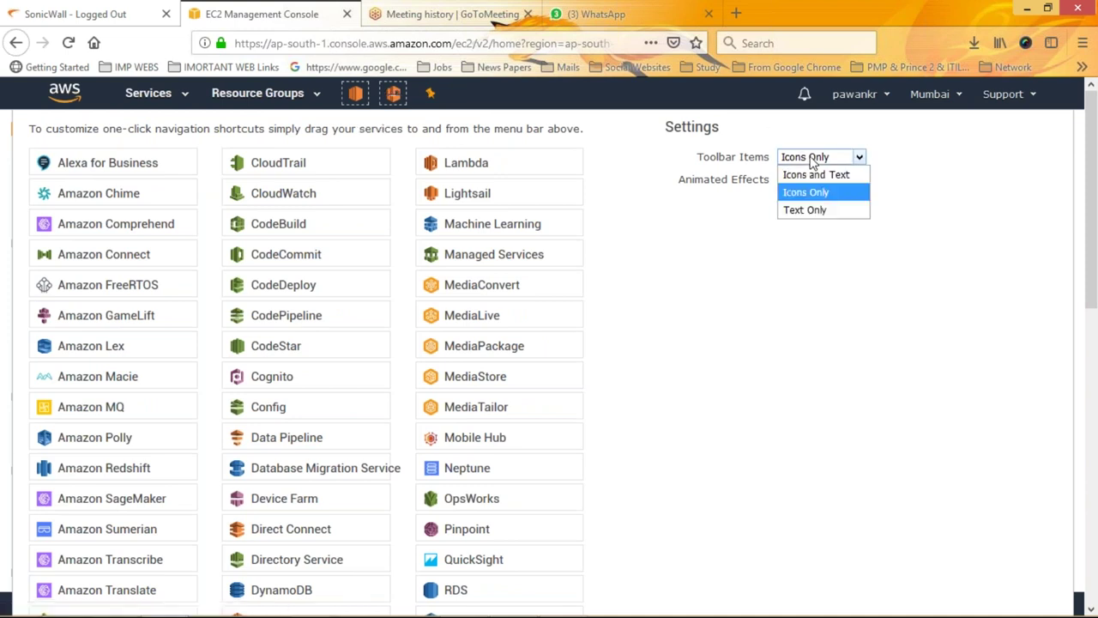
left_click(804, 211)
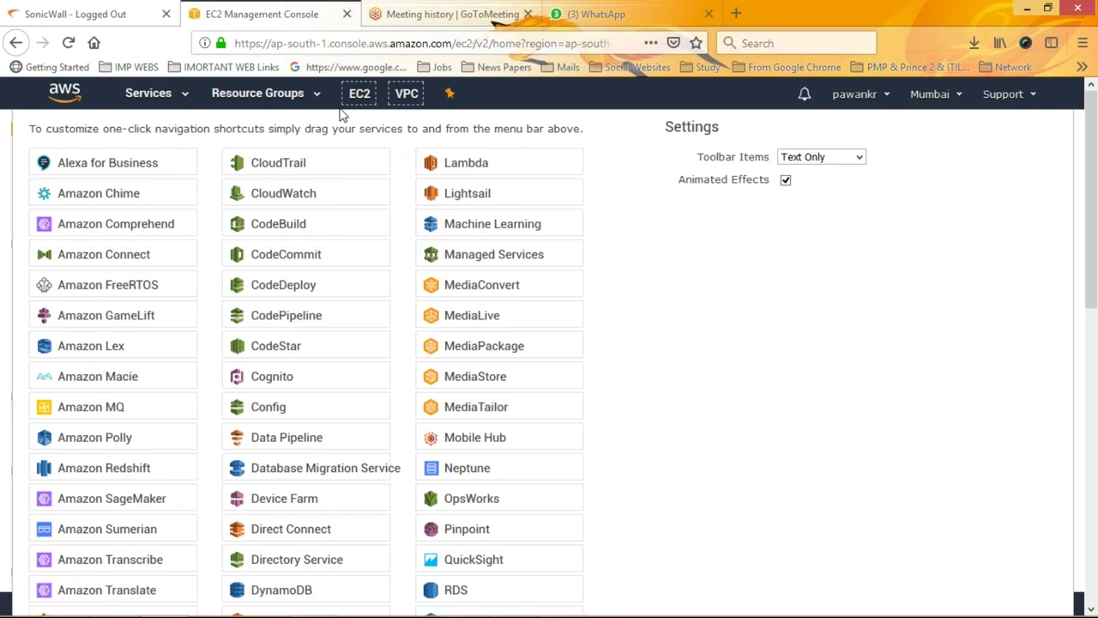
Set the toolbar items to Icons and Text and return to the EC2 dashboard.
left_click(829, 165)
key("Escape")
key("Up")
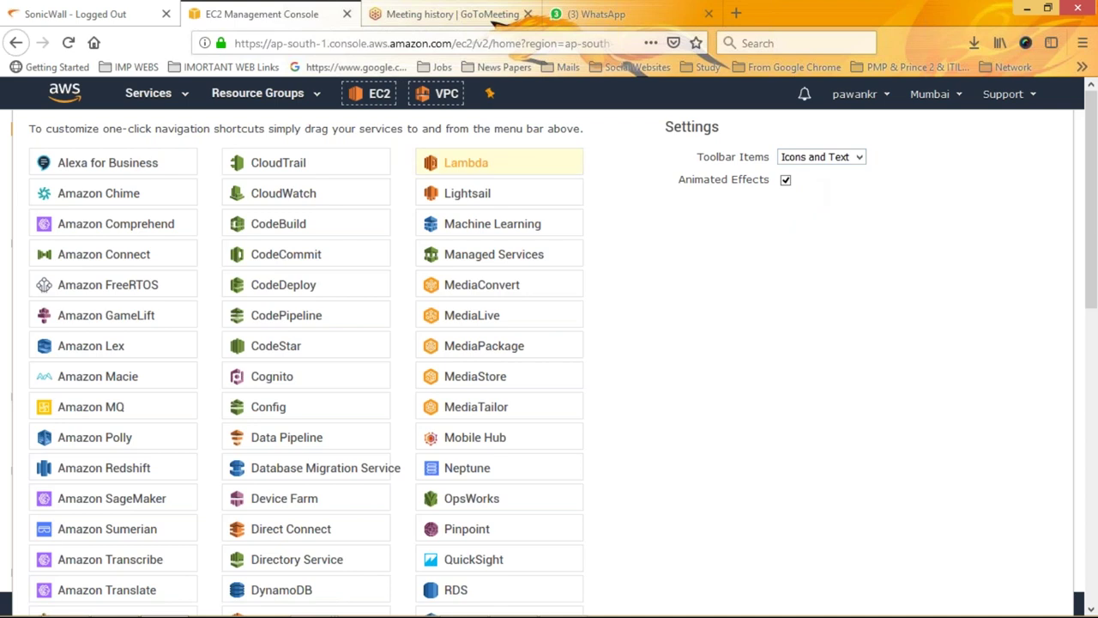
left_click(372, 92)
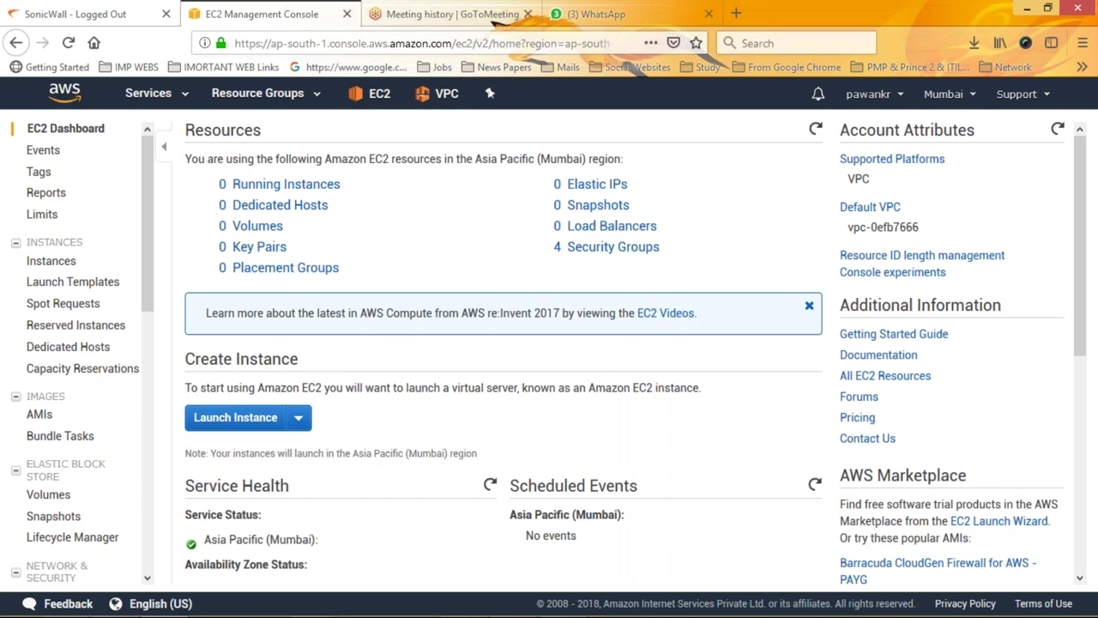
Examine the list of AWS regions available for the console.
left_click(942, 96)
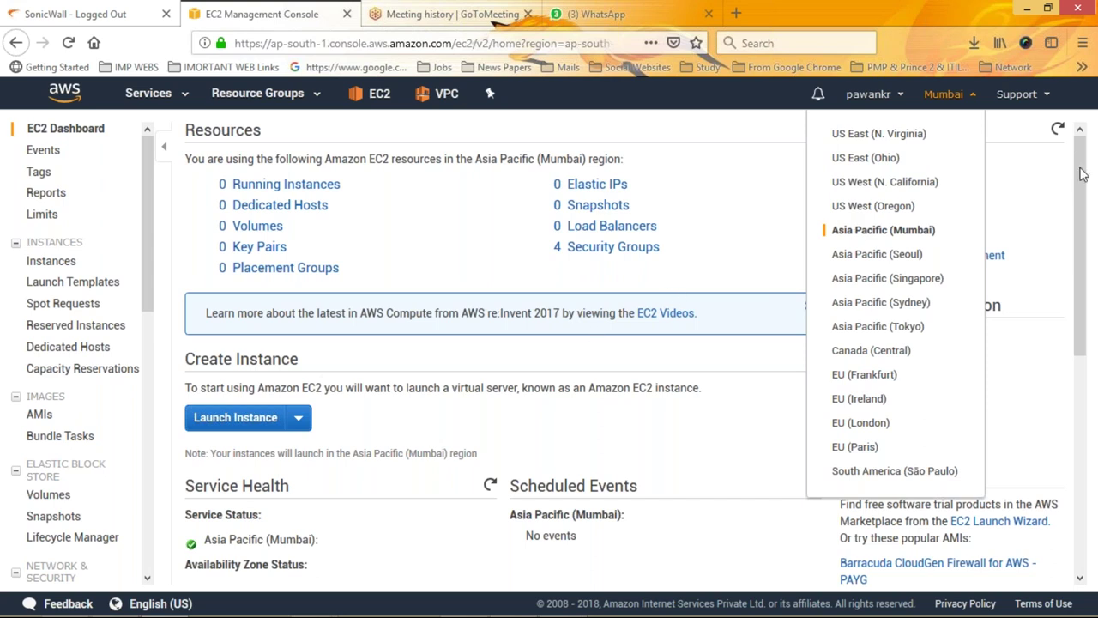
left_click(1084, 225)
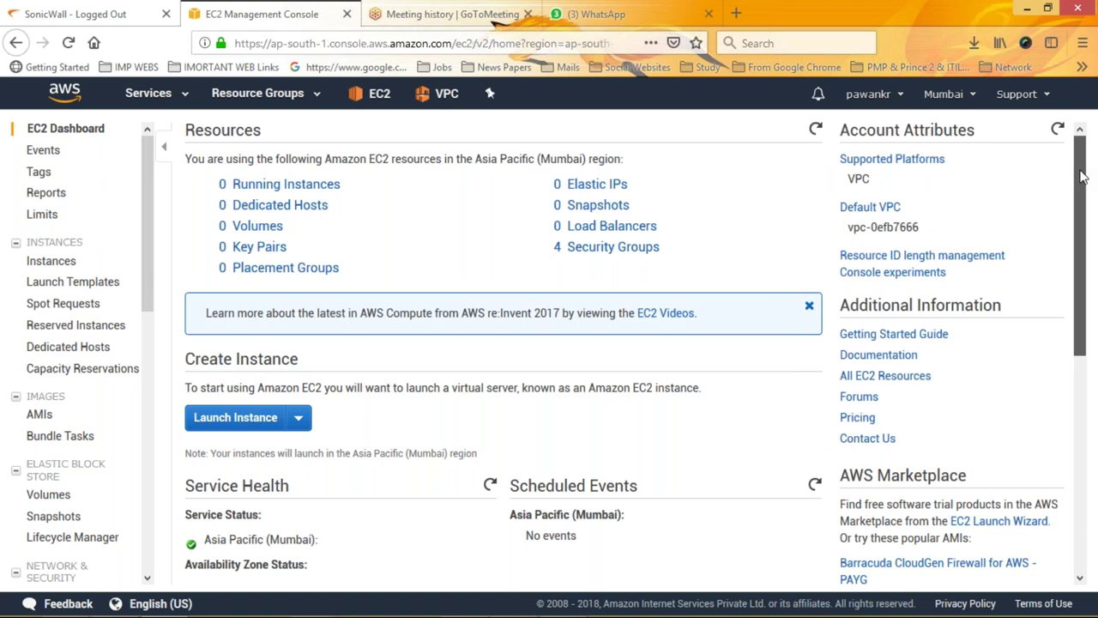
left_click_drag(1083, 176, 1079, 165)
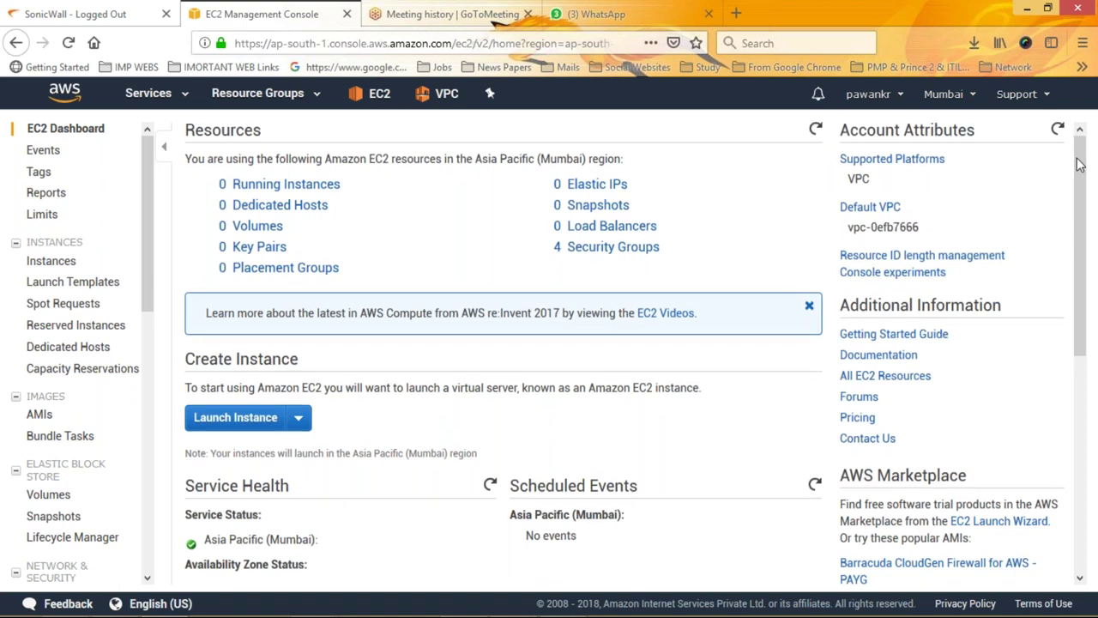
left_click(950, 98)
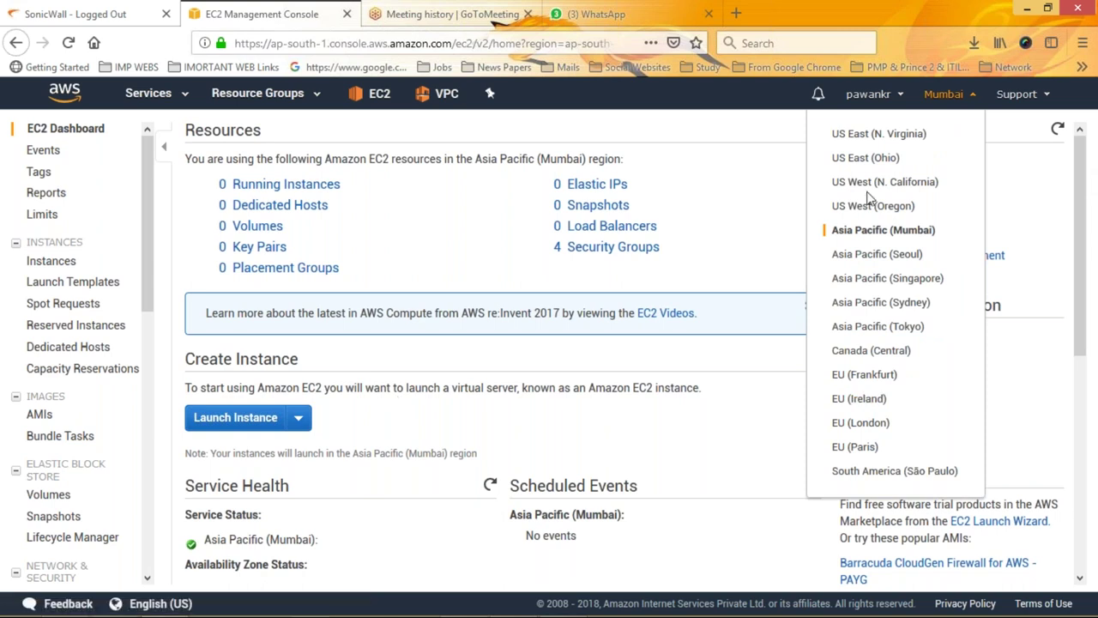
left_click_drag(868, 206, 868, 613)
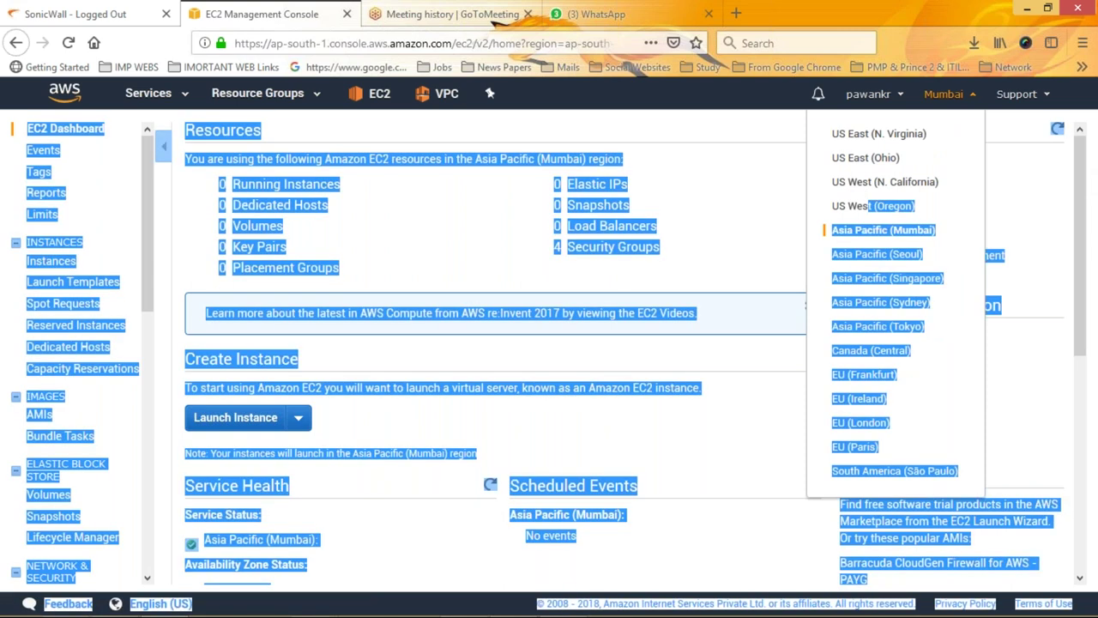
left_click_drag(869, 206, 991, 132)
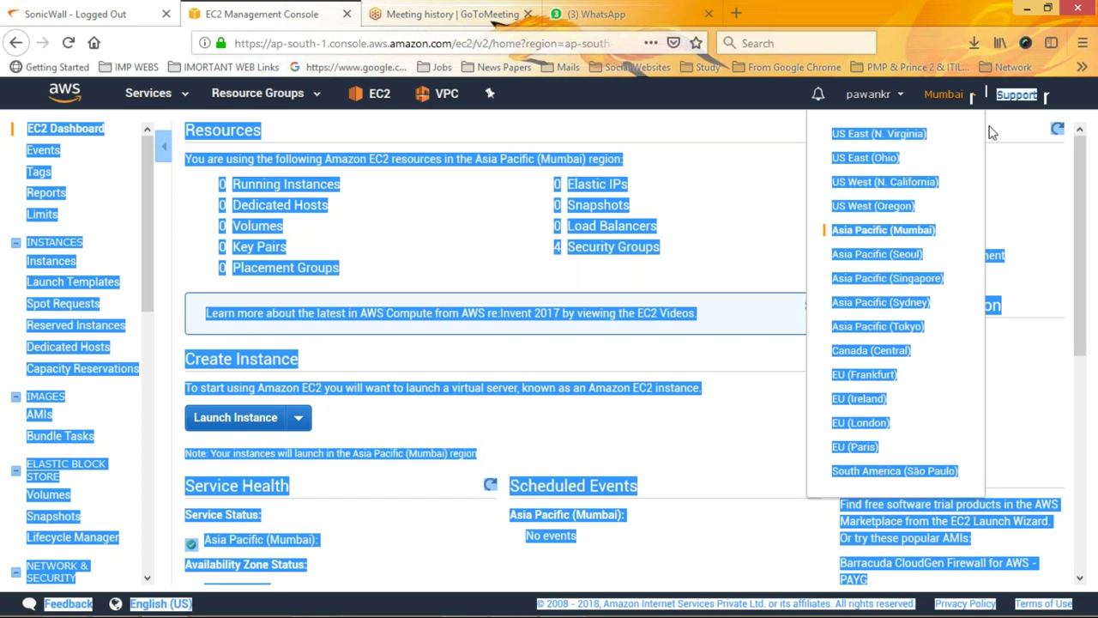
left_click(991, 131)
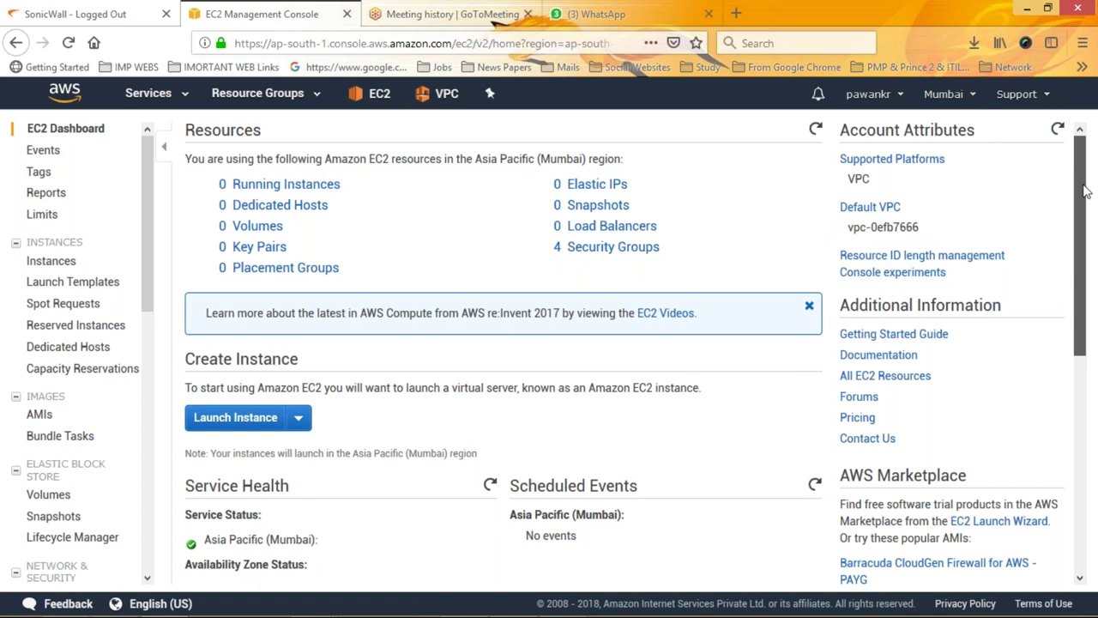
Examine the Service Health section and the instance launch options on the EC2 dashboard.
left_click_drag(1086, 191, 1086, 336)
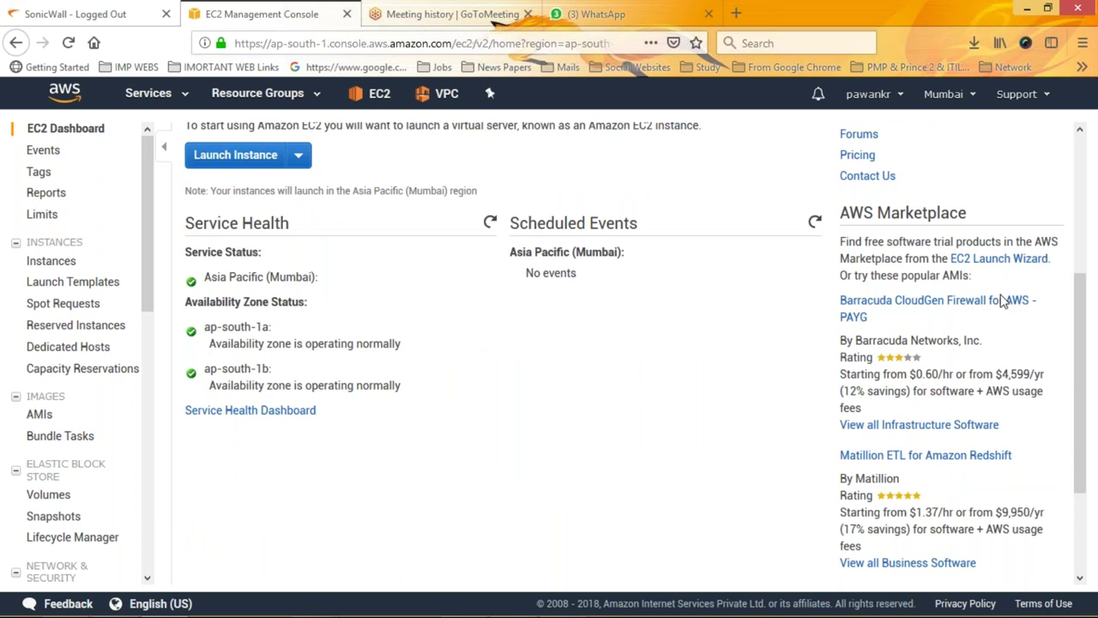
left_click_drag(185, 225, 191, 286)
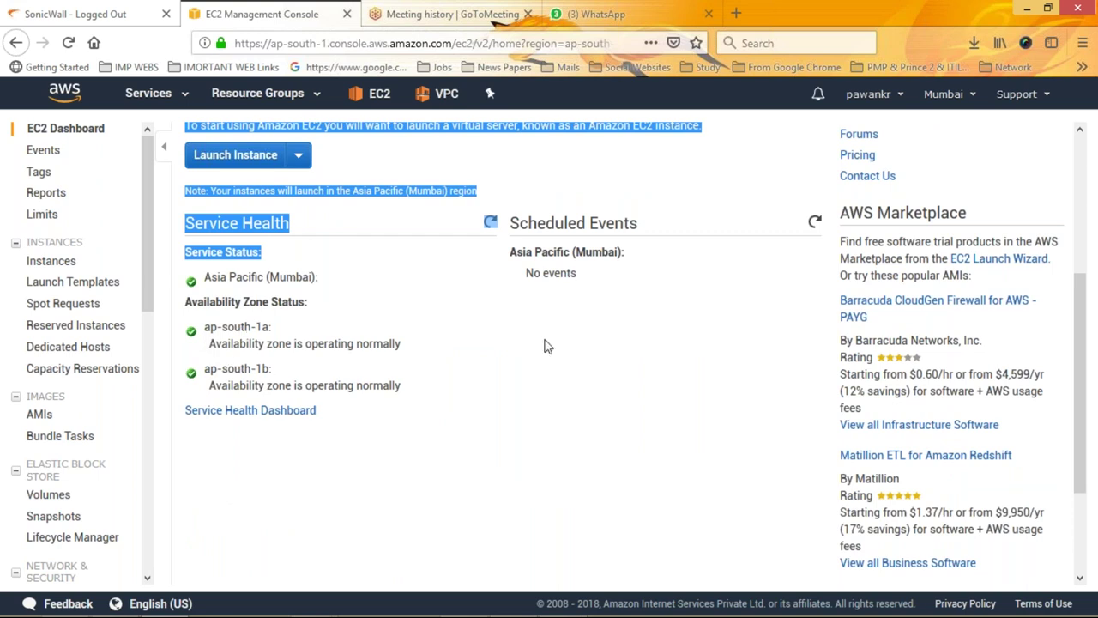
left_click(221, 243)
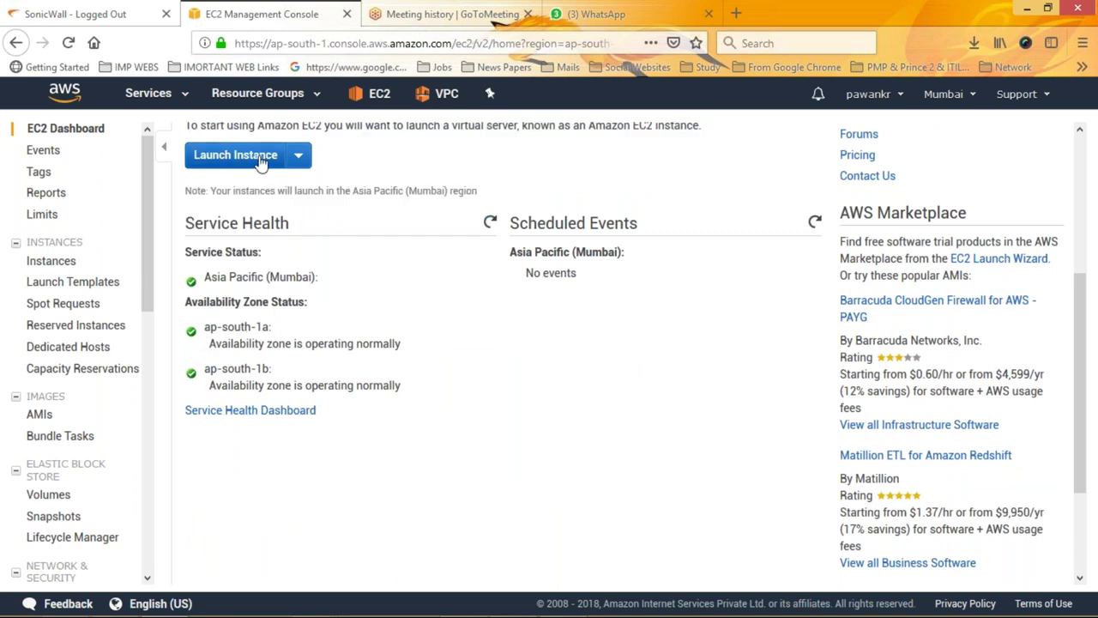
left_click(300, 157)
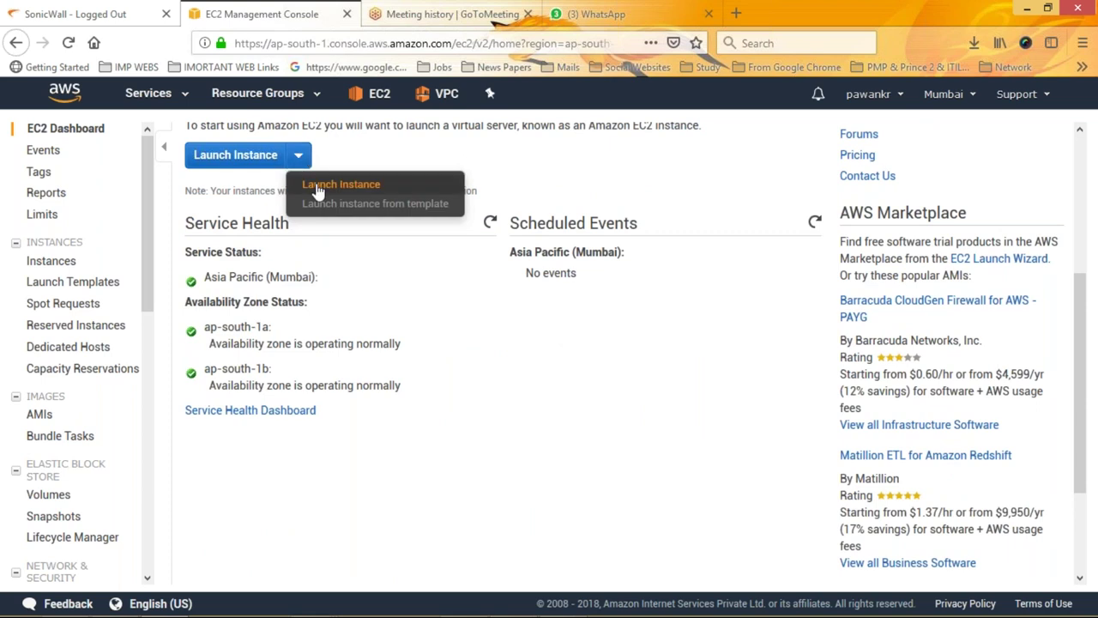
left_click(304, 185)
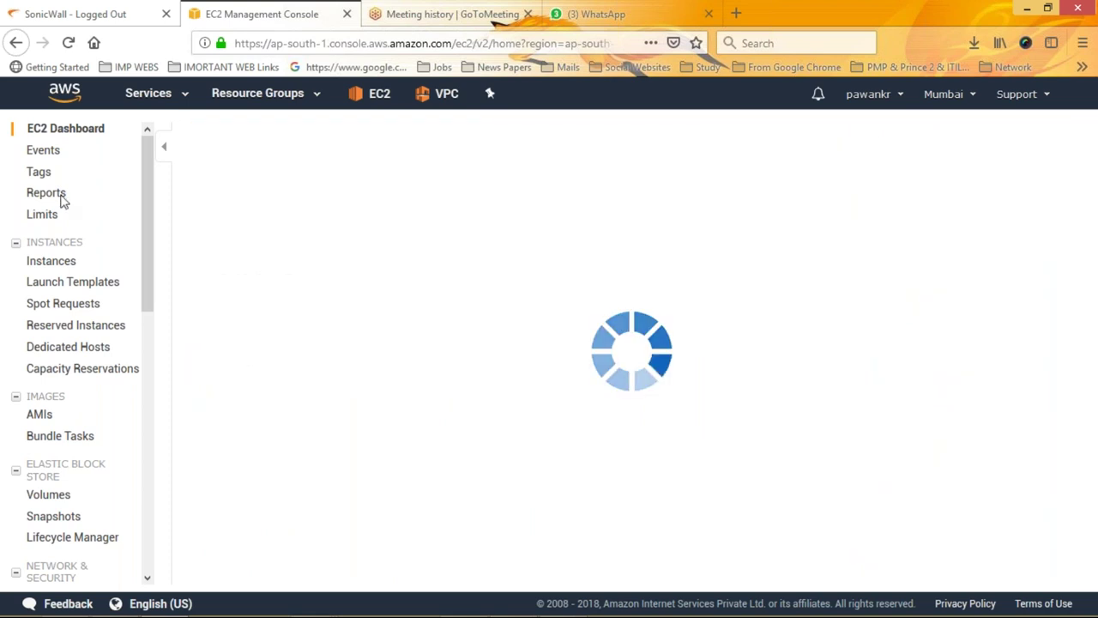
View the EC2 Events page, followed by the Tags page and its tag management form.
left_click(41, 151)
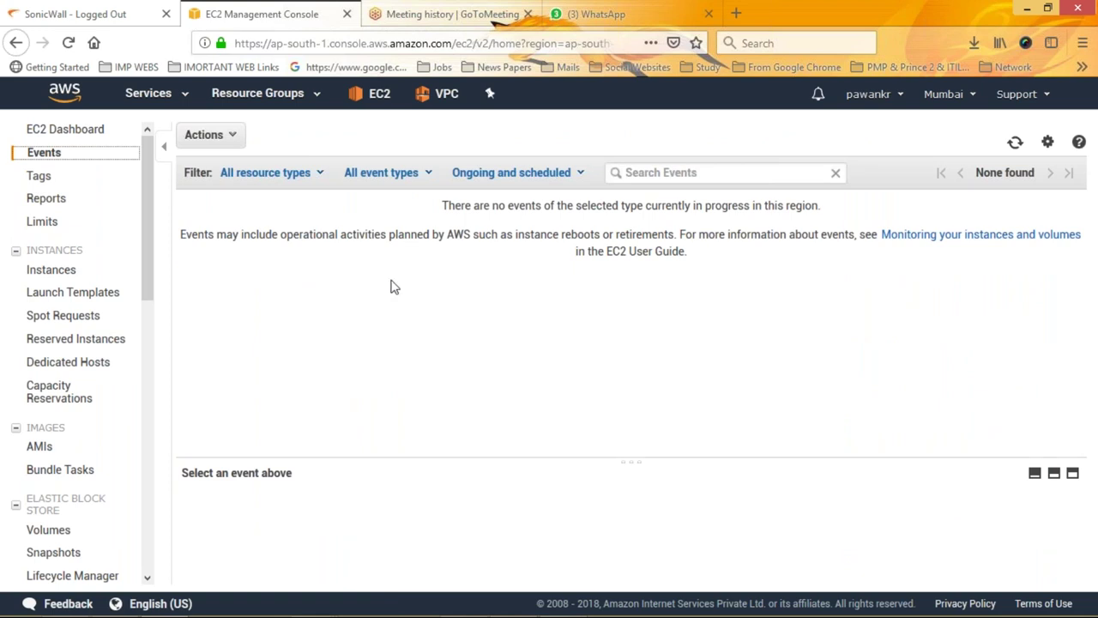
left_click(41, 178)
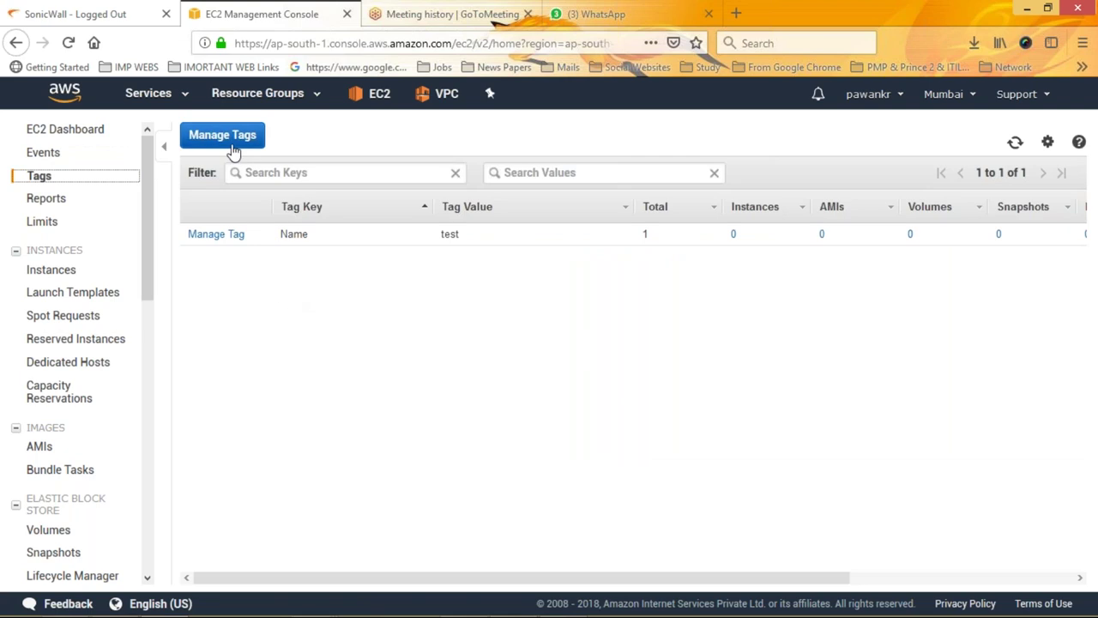
left_click(66, 129)
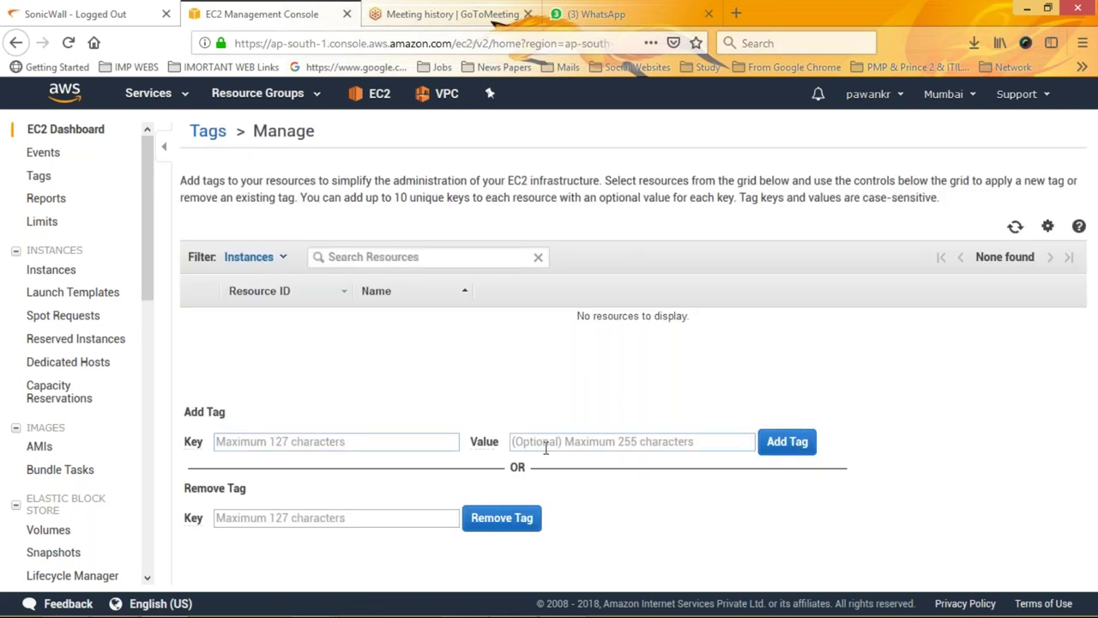
View the existing tag keys offered for removal, and open the EC2 Reports page.
left_click(336, 517)
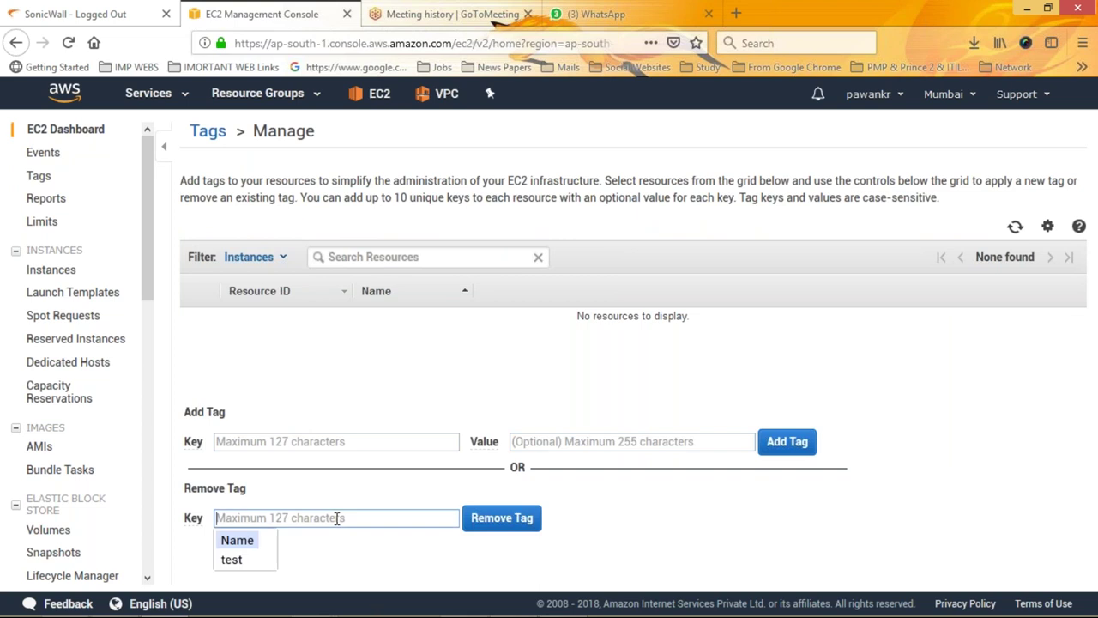
left_click(309, 380)
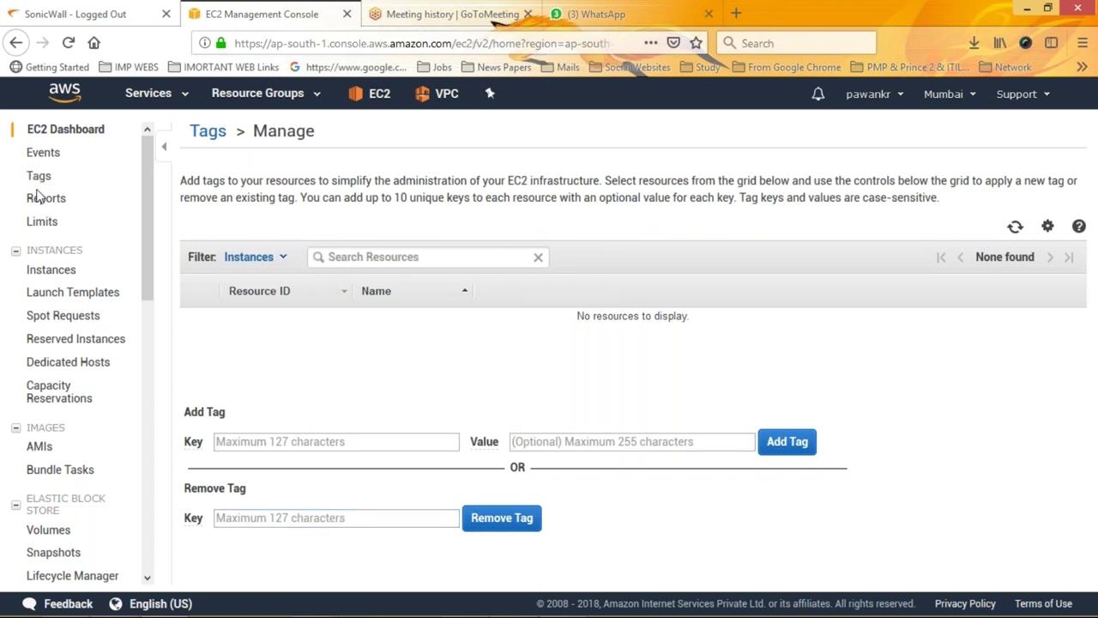
left_click(46, 205)
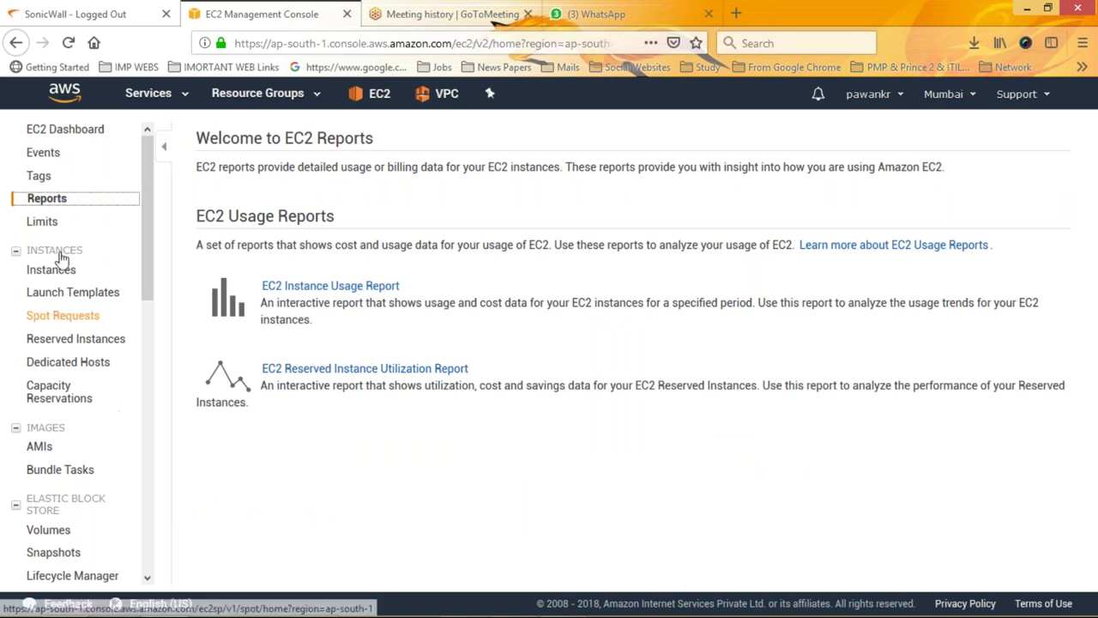
Open the EC2 service limits and examine the limit for running On-Demand EC2 instances.
left_click(39, 225)
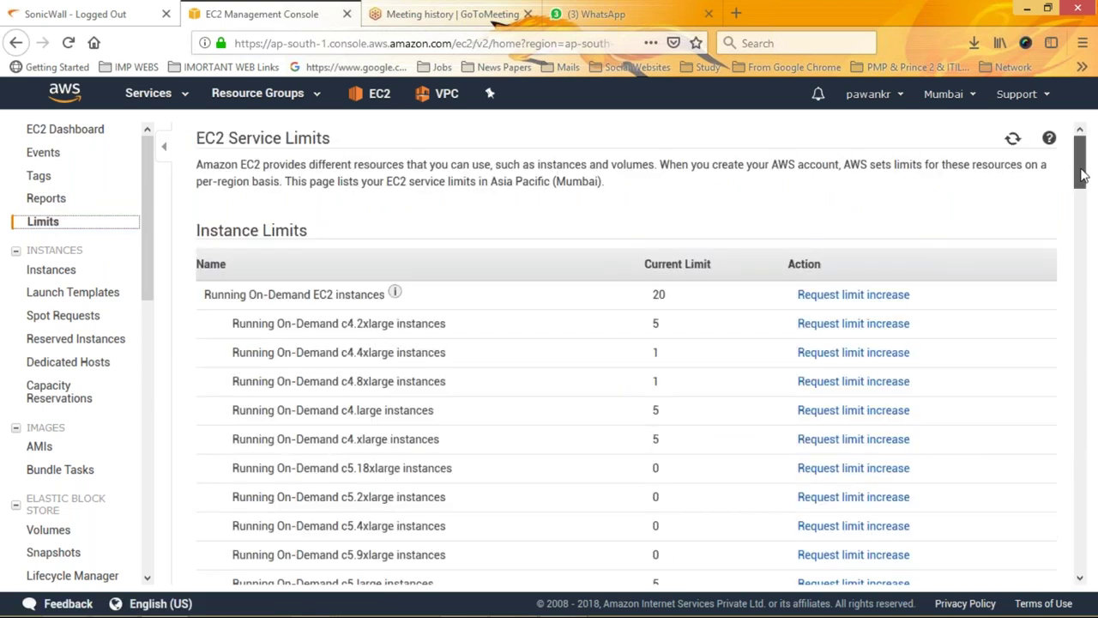
left_click_drag(1081, 175, 1087, 233)
scroll(1083, 190, "down", 3)
scroll(483, 258, "up", 15)
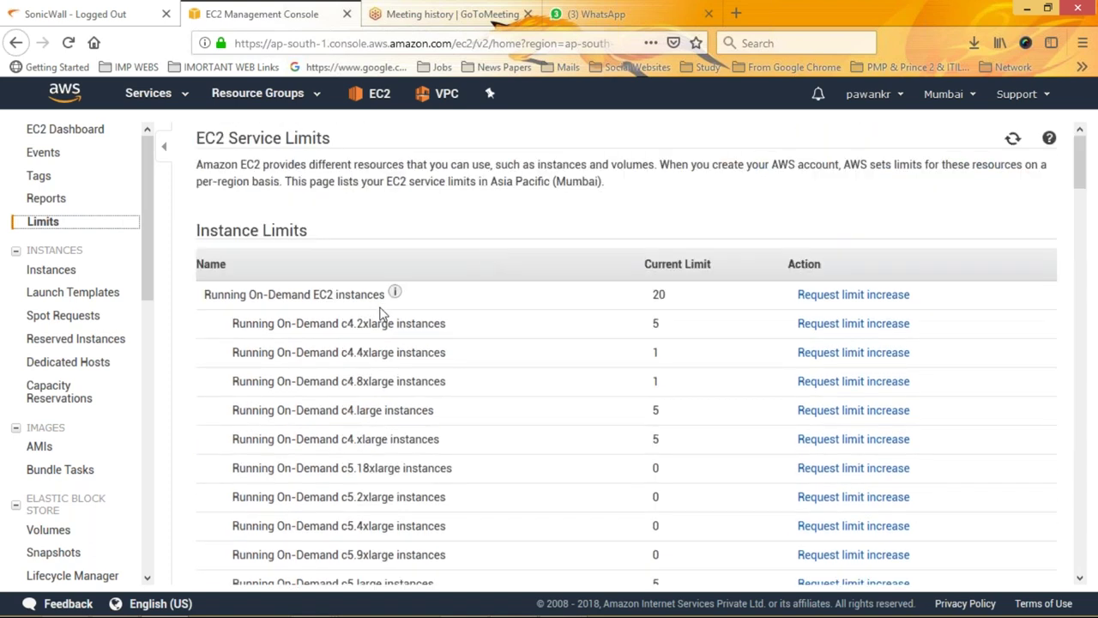
double_click(663, 296)
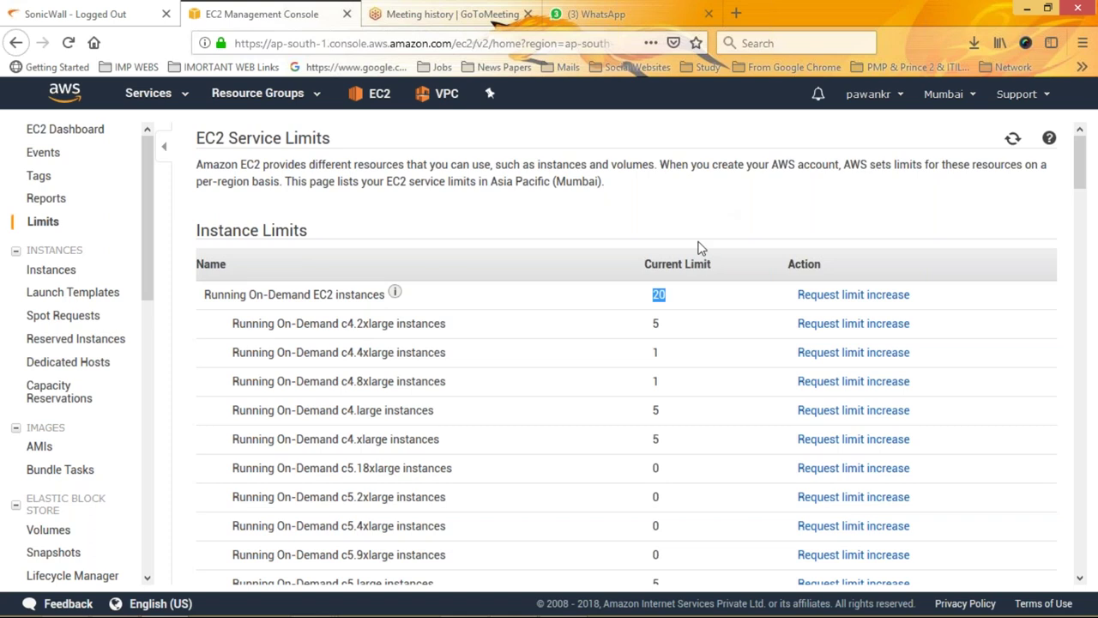
left_click(678, 305)
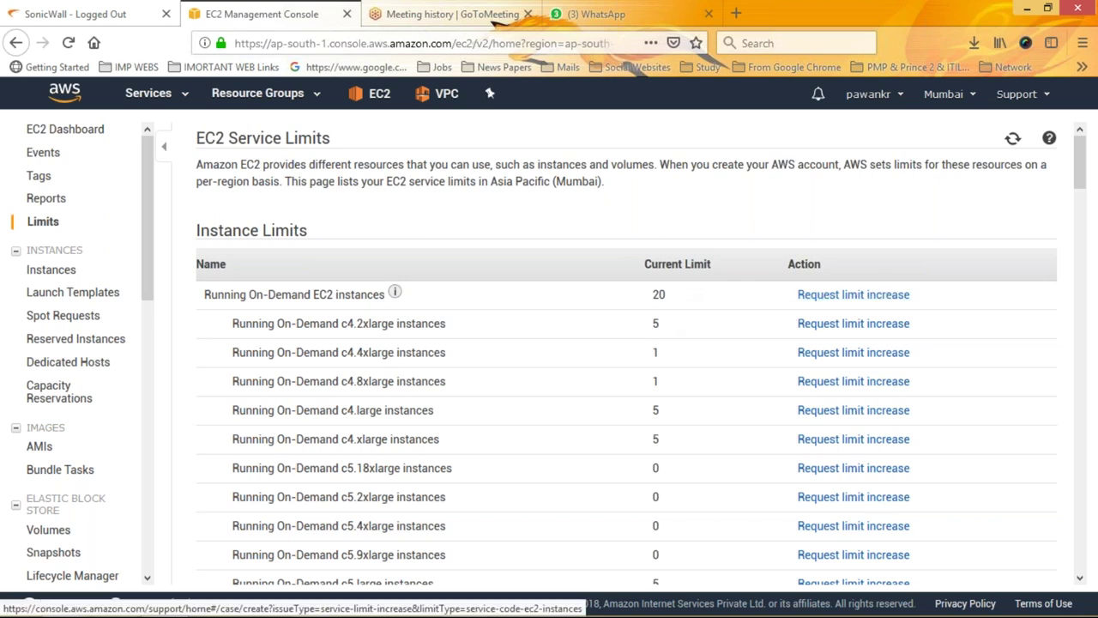
Examine the On-Demand limits for individual instance types, from the c4 types through the r3 and r4 types.
left_click_drag(233, 352, 413, 383)
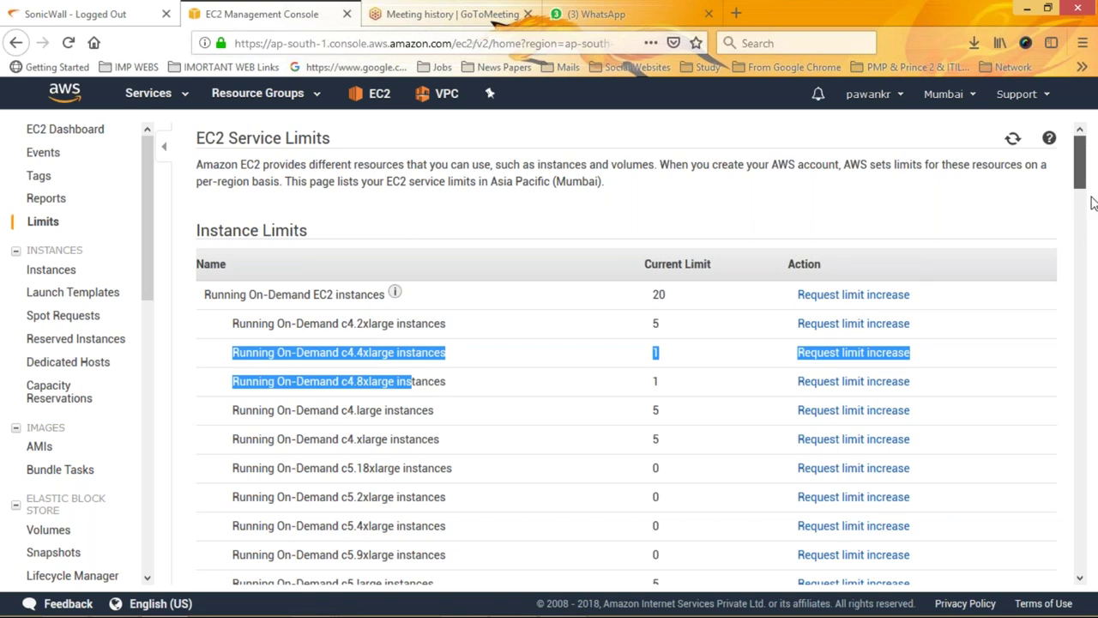
scroll(1092, 206, "down", 5)
scroll(1092, 206, "down", 6)
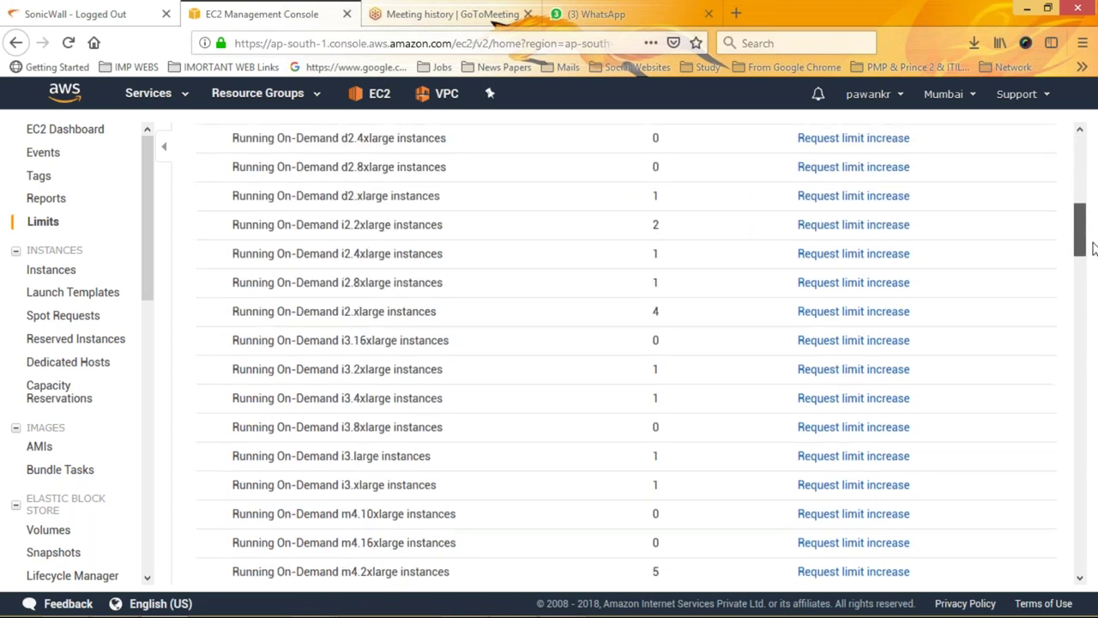
scroll(1093, 301, "down", 6)
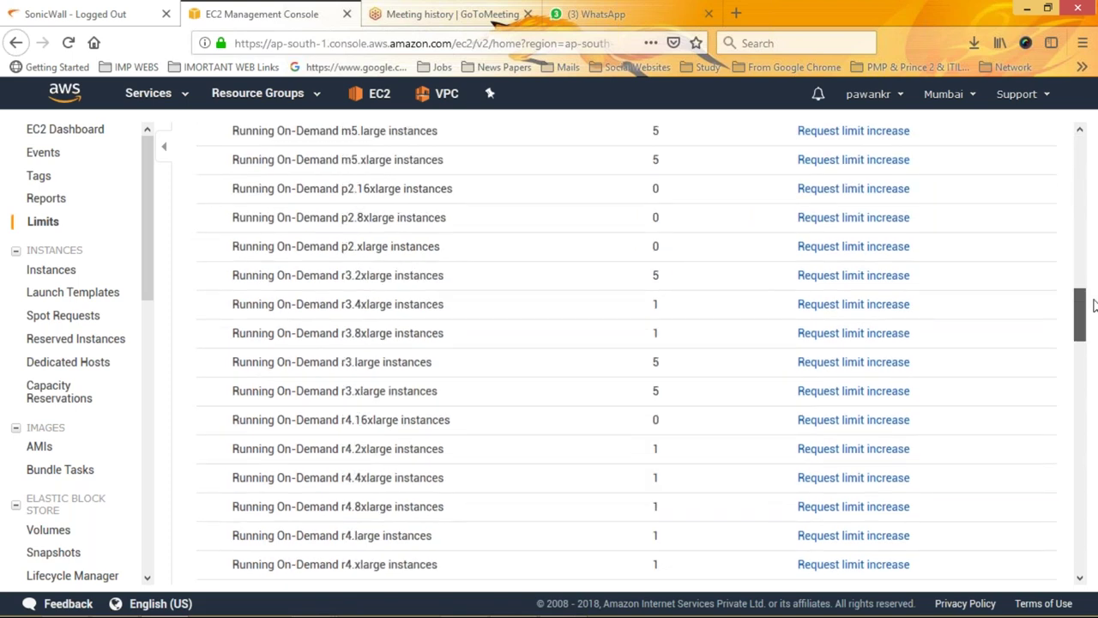
scroll(1093, 306, "down", 1)
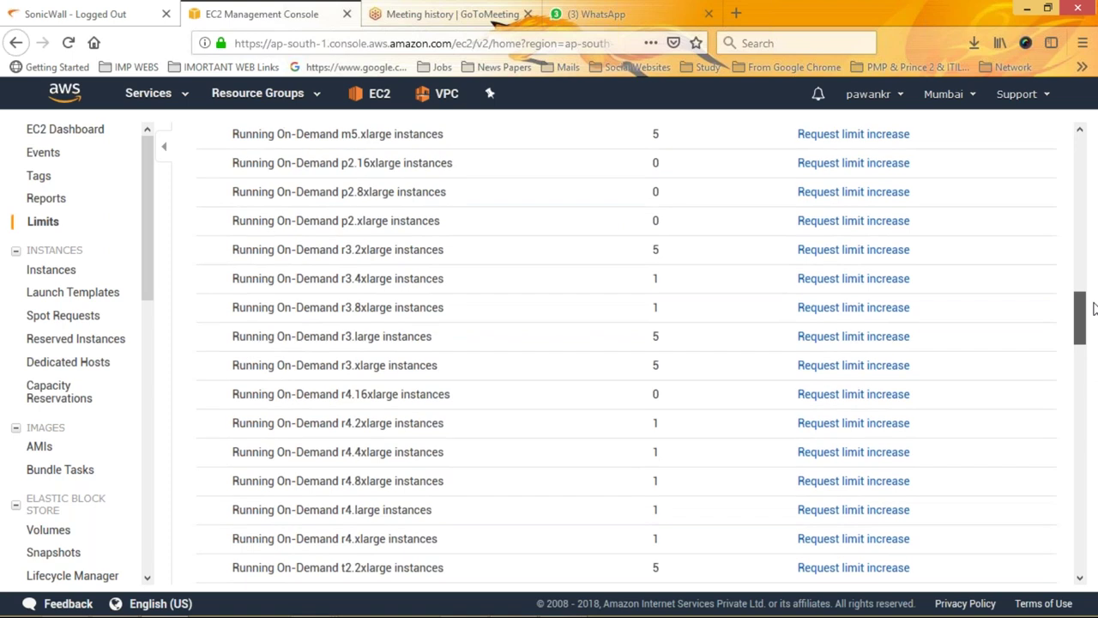
triple_click(350, 336)
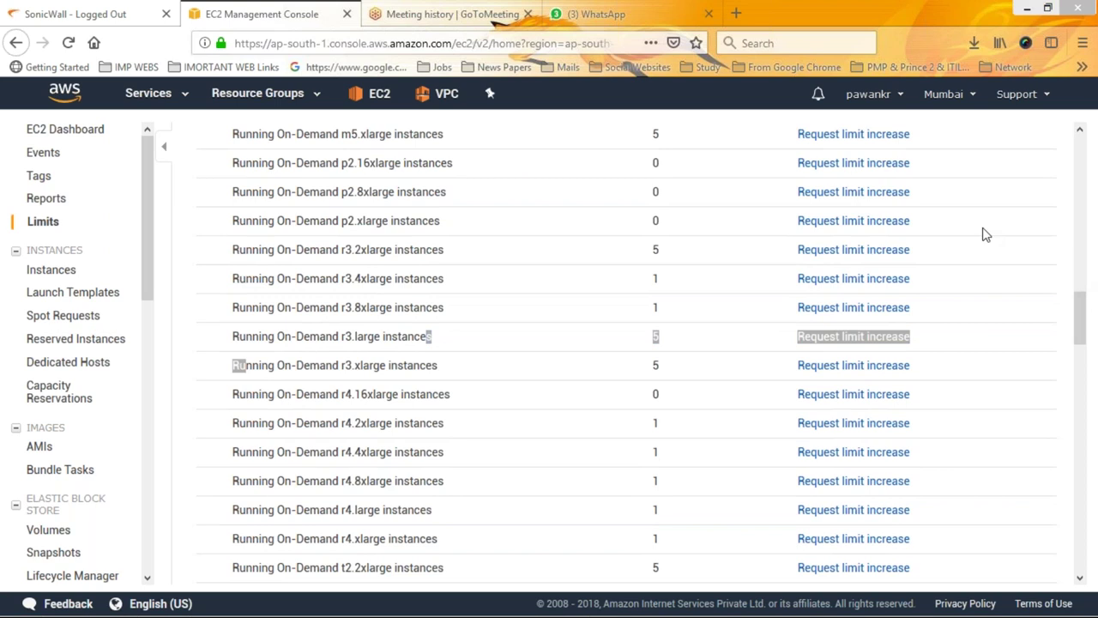
Review the dedicated host, EBS, networking and Auto Scaling limits, ending with the Load Balancing limits for target groups and Application Load Balancers.
left_click_drag(1080, 319, 1086, 431)
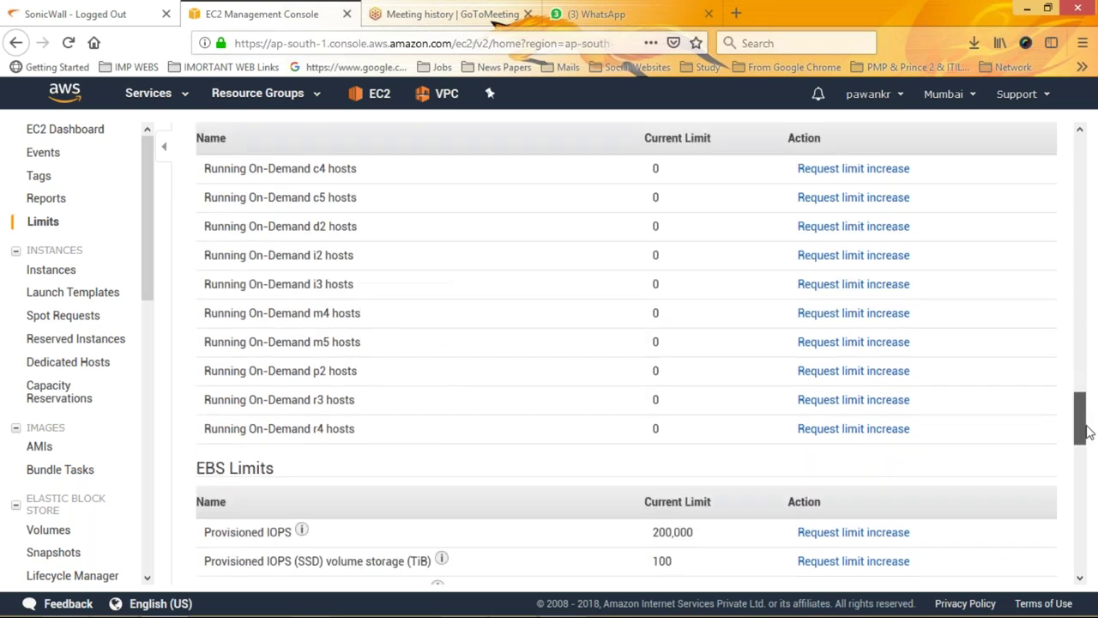
scroll(1086, 432, "down", 2)
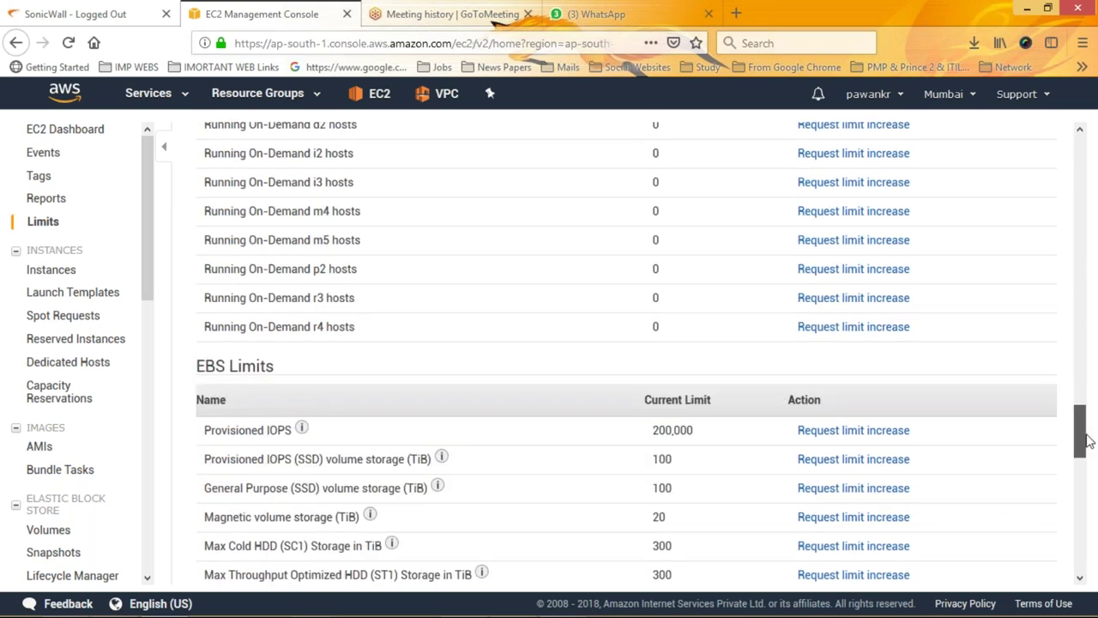
scroll(1088, 440, "down", 4)
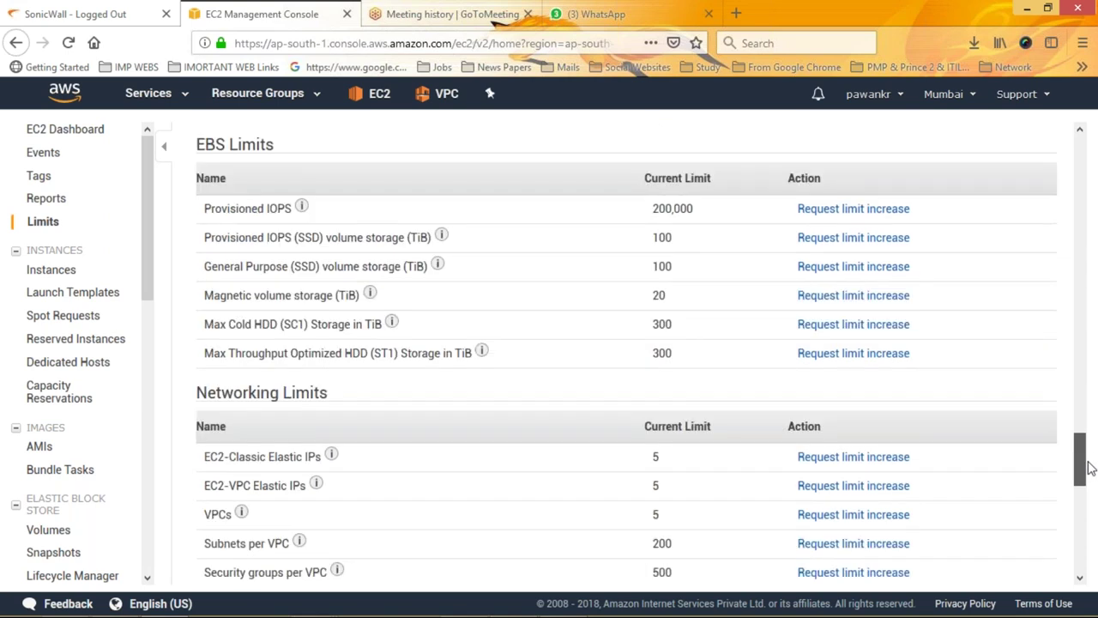
scroll(1090, 472, "down", 1)
scroll(1090, 481, "down", 4)
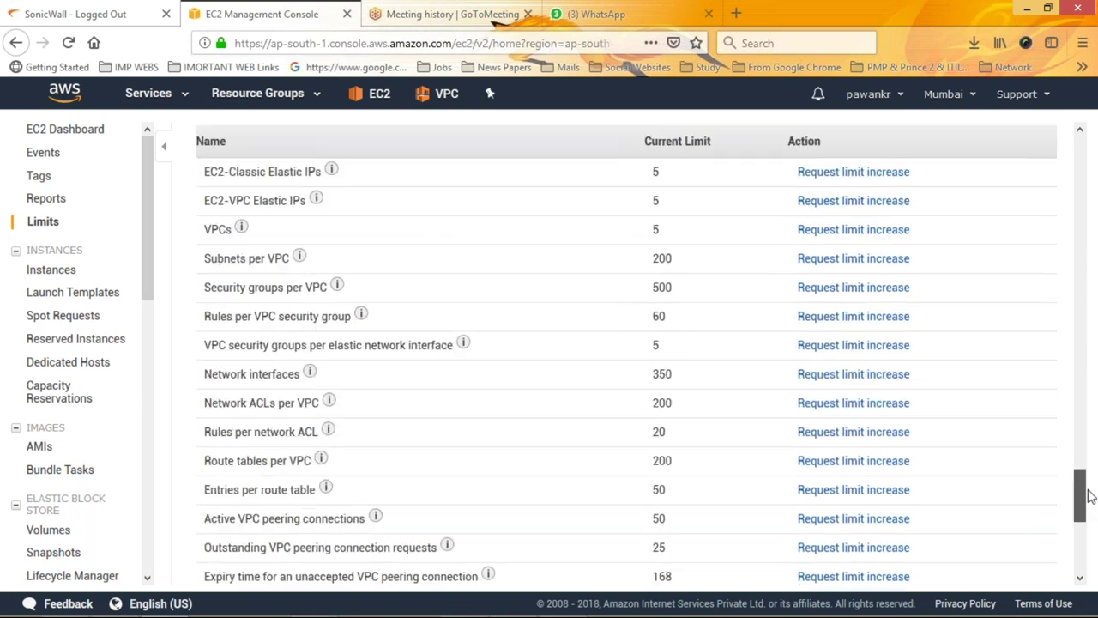
scroll(1090, 513, "down", 6)
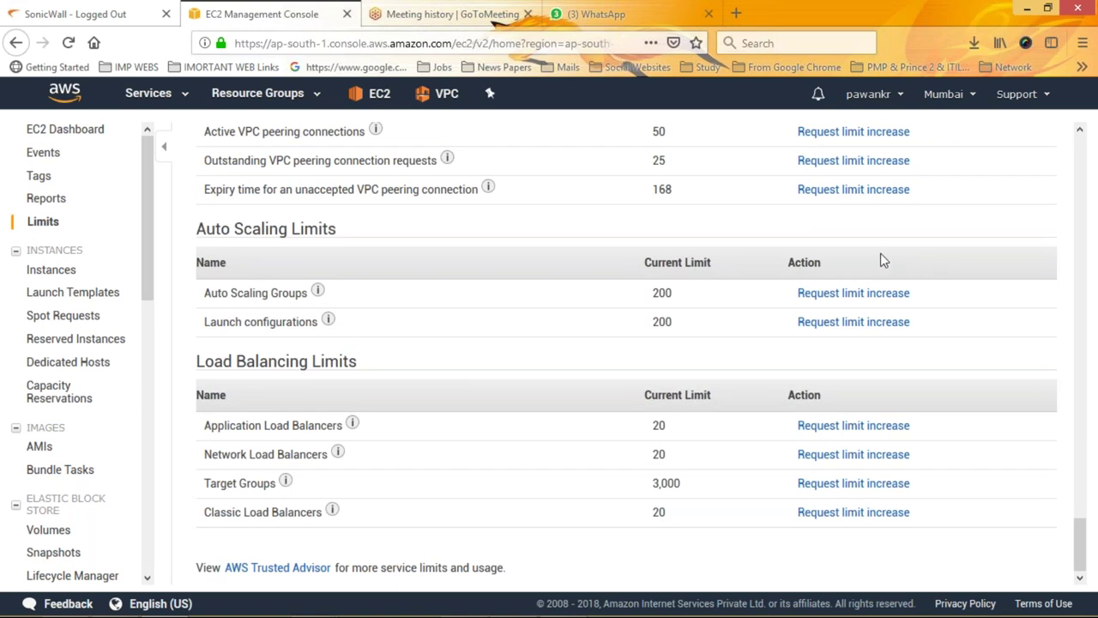
mouse_move(286, 481)
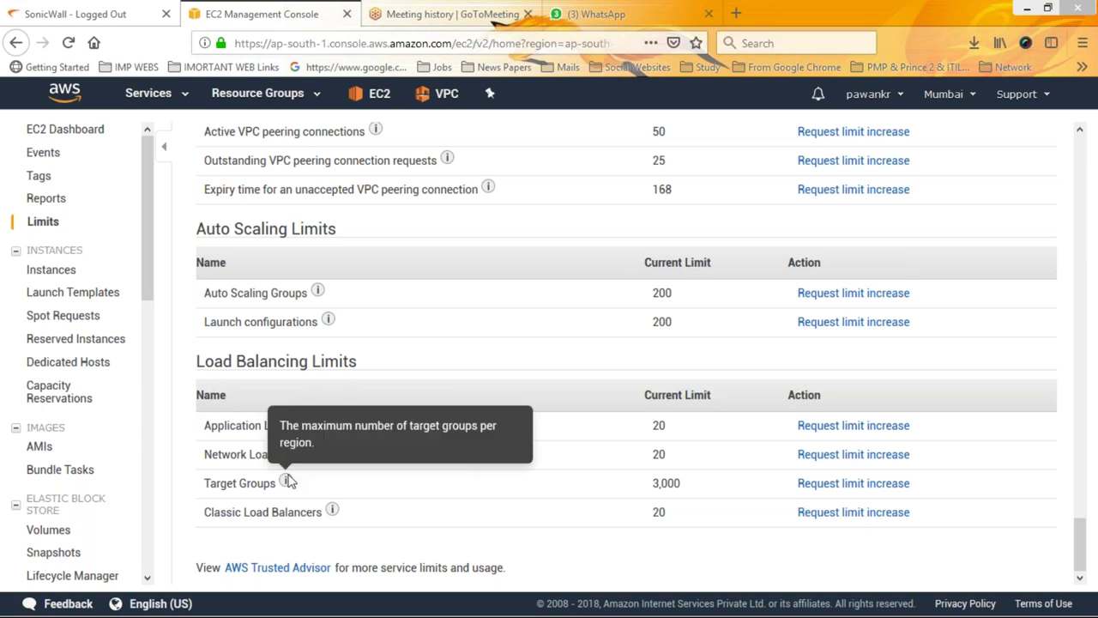
double_click(658, 425)
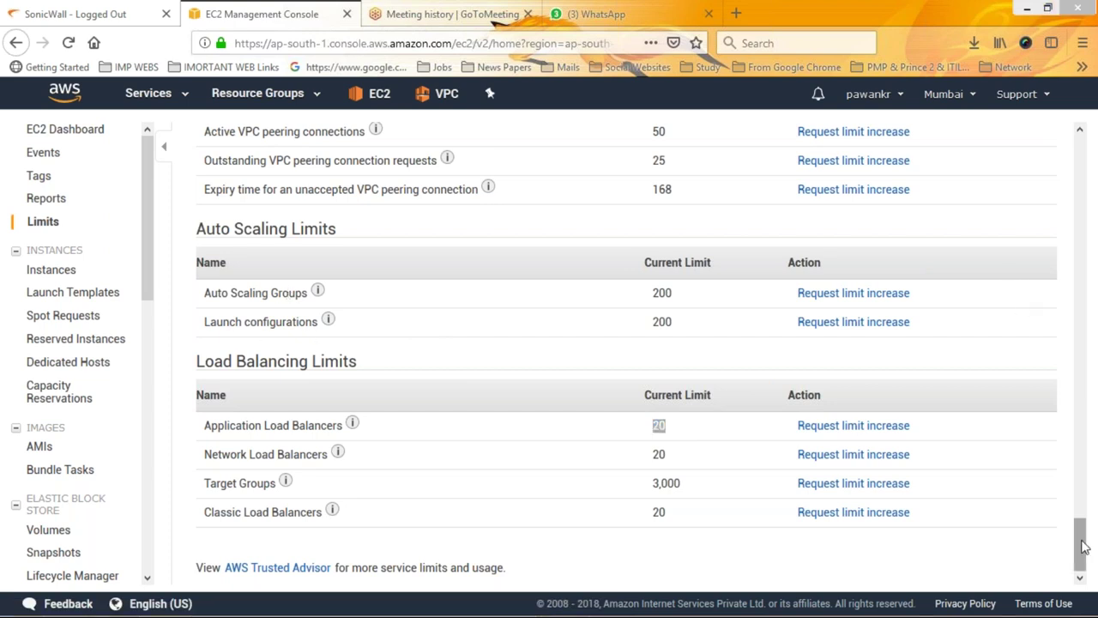
Examine the networking limits for VPCs, subnets per VPC and EC2-Classic Elastic IPs.
left_click_drag(1083, 547, 1076, 495)
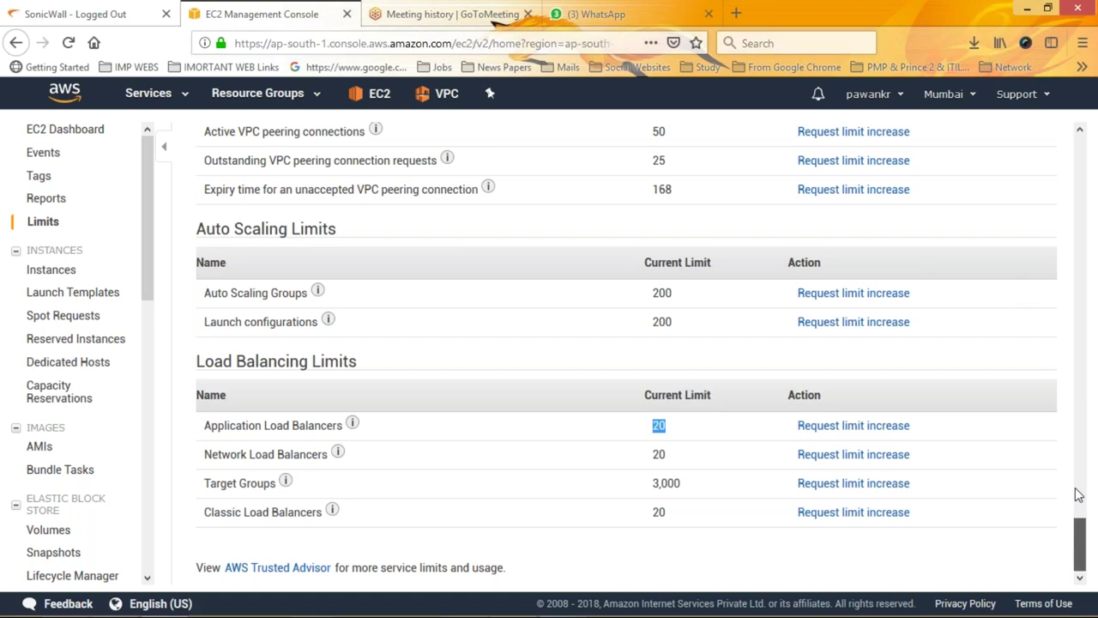
double_click(655, 306)
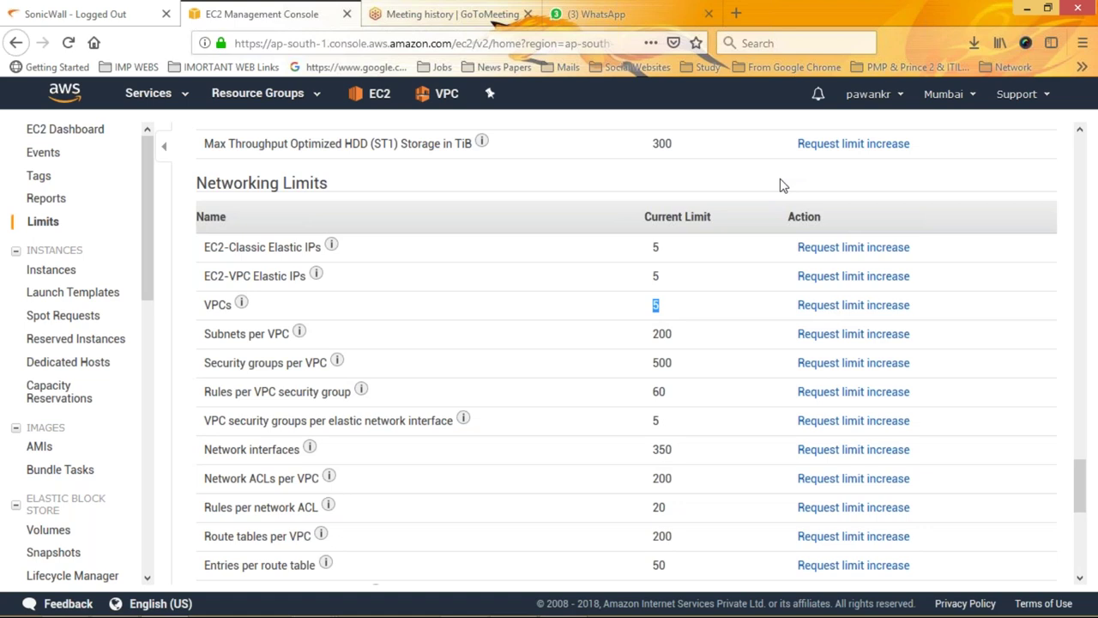
left_click(675, 309)
double_click(654, 307)
left_click(674, 343)
double_click(662, 335)
left_click(657, 247)
double_click(656, 247)
Start launching an instance from the Instances page and check which Quick Start Windows AMIs are free tier eligible.
left_click(48, 273)
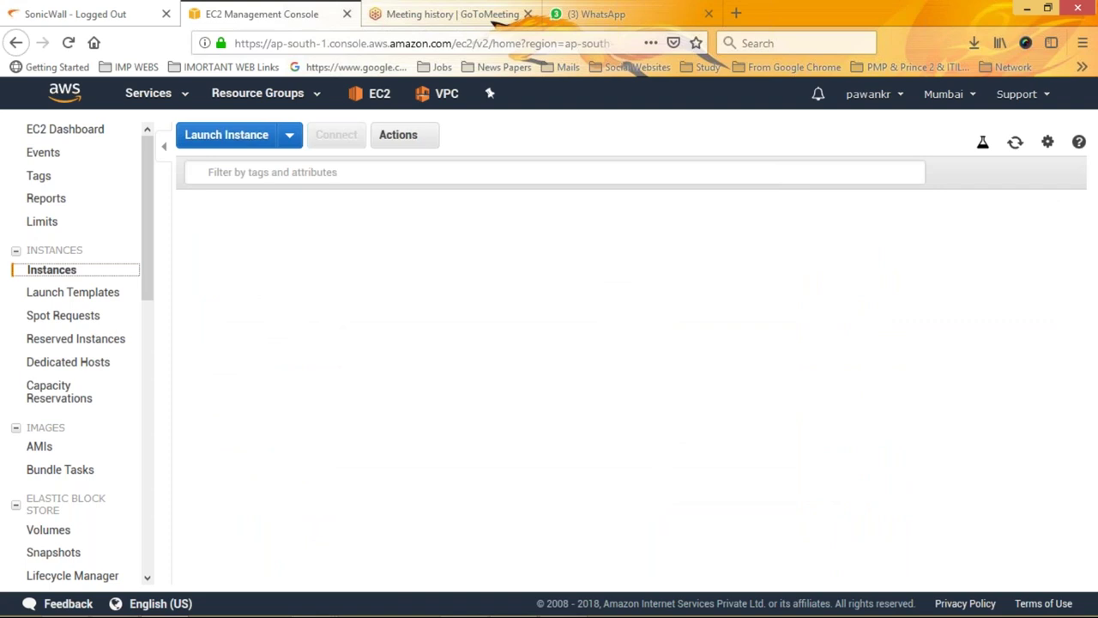
left_click(221, 140)
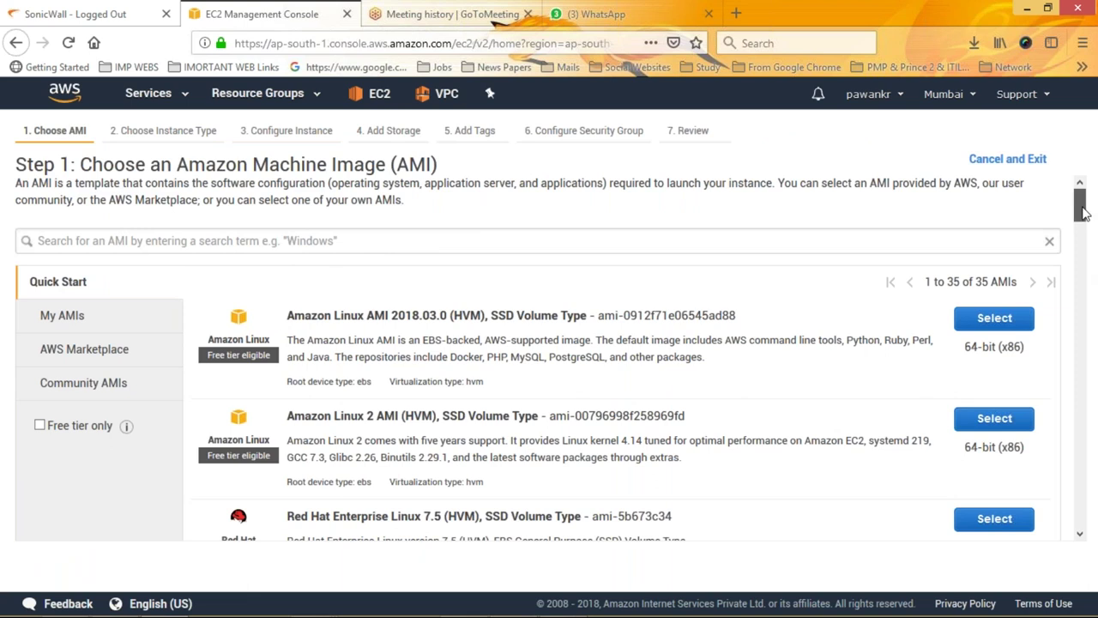
left_click_drag(1083, 215, 1089, 328)
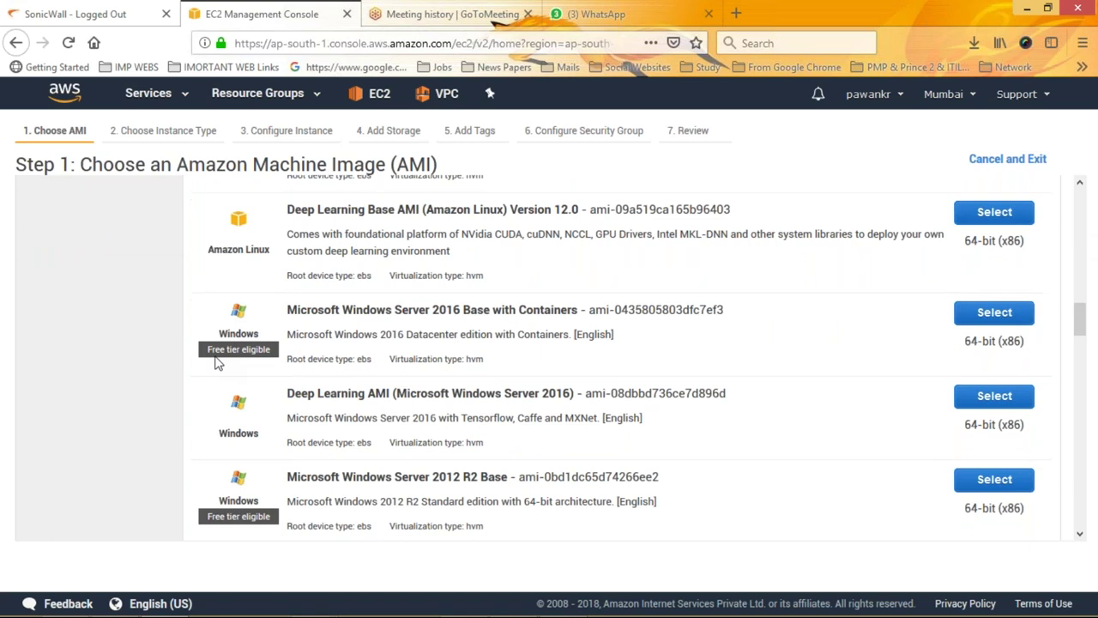
left_click_drag(271, 355, 204, 357)
left_click(204, 357)
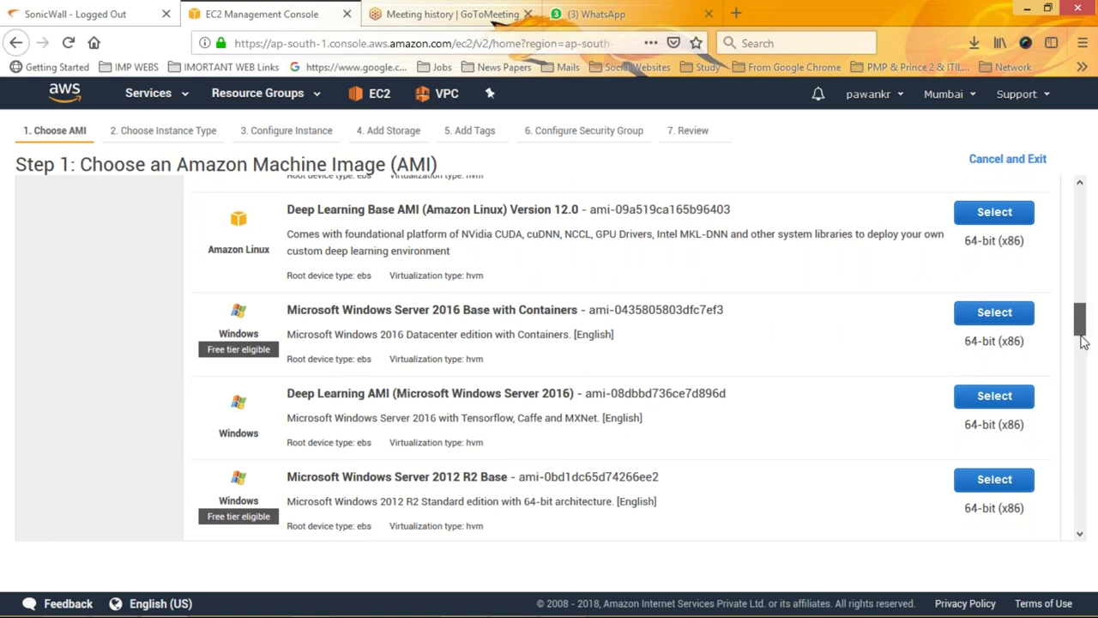
Examine the rest of the Quick Start AMIs, including the free tier label of .NET Core 2.1 with Amazon Linux 2.
left_click_drag(1083, 340, 1088, 429)
left_click_drag(273, 374, 197, 378)
left_click_drag(287, 330, 473, 392)
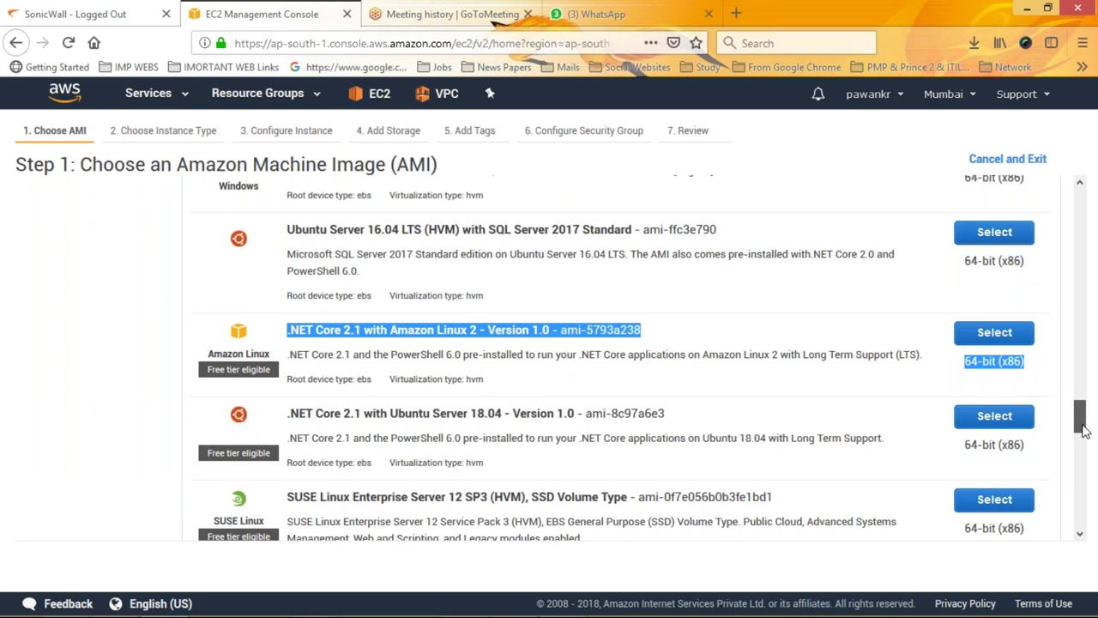
left_click_drag(1083, 431, 1087, 534)
left_click_drag(1079, 472, 1078, 197)
Check My AMIs for own images and browse the AWS Marketplace's featured software and product categories.
left_click(51, 315)
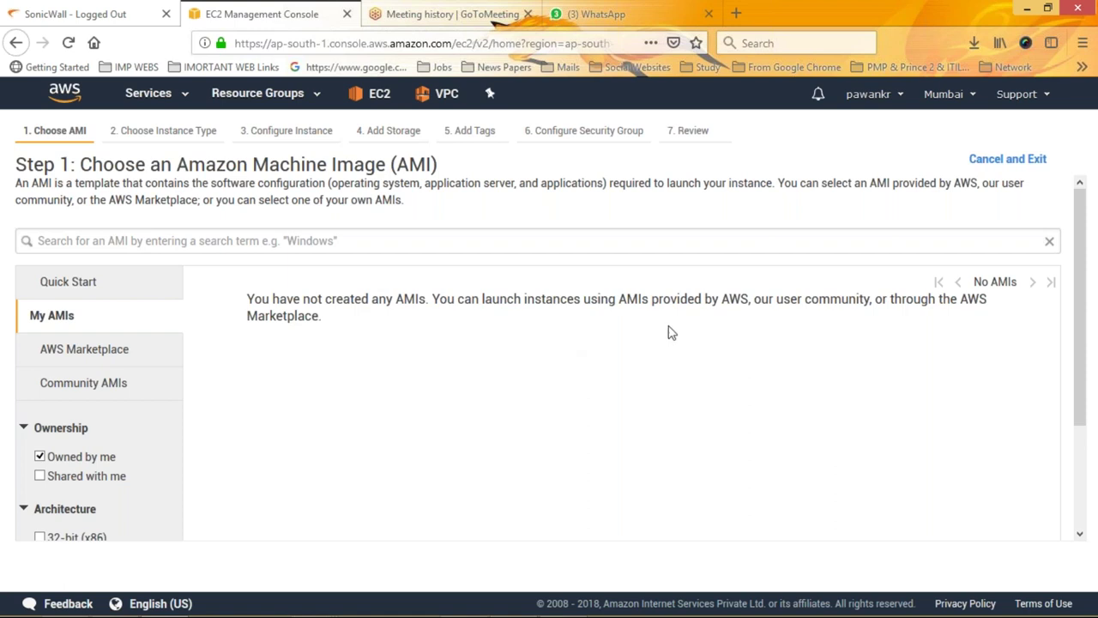
left_click(89, 355)
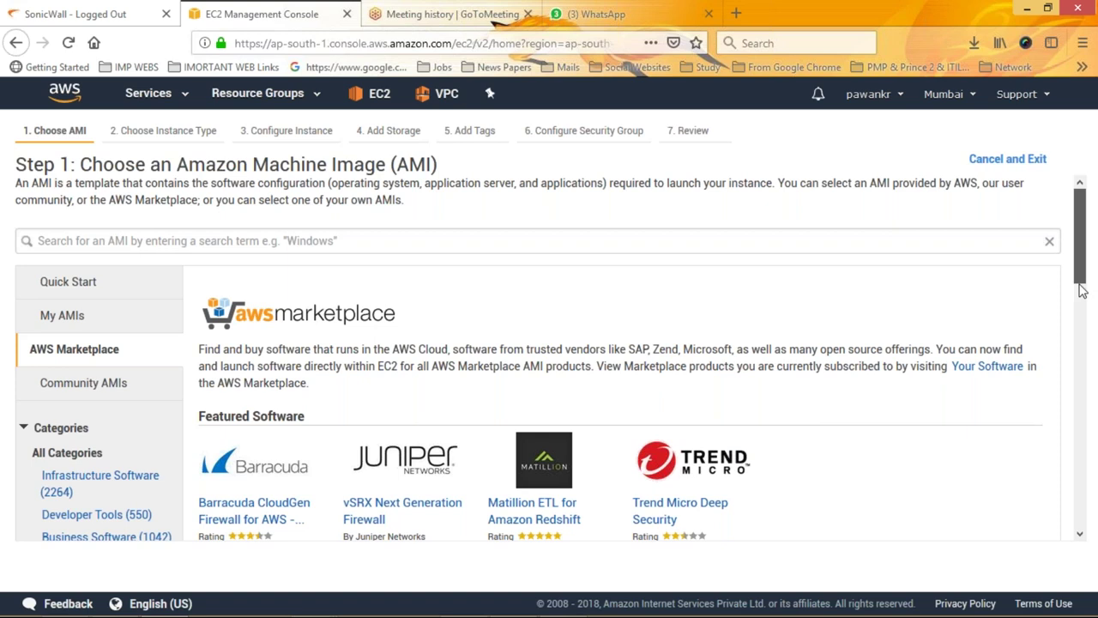
left_click_drag(1081, 290, 1080, 446)
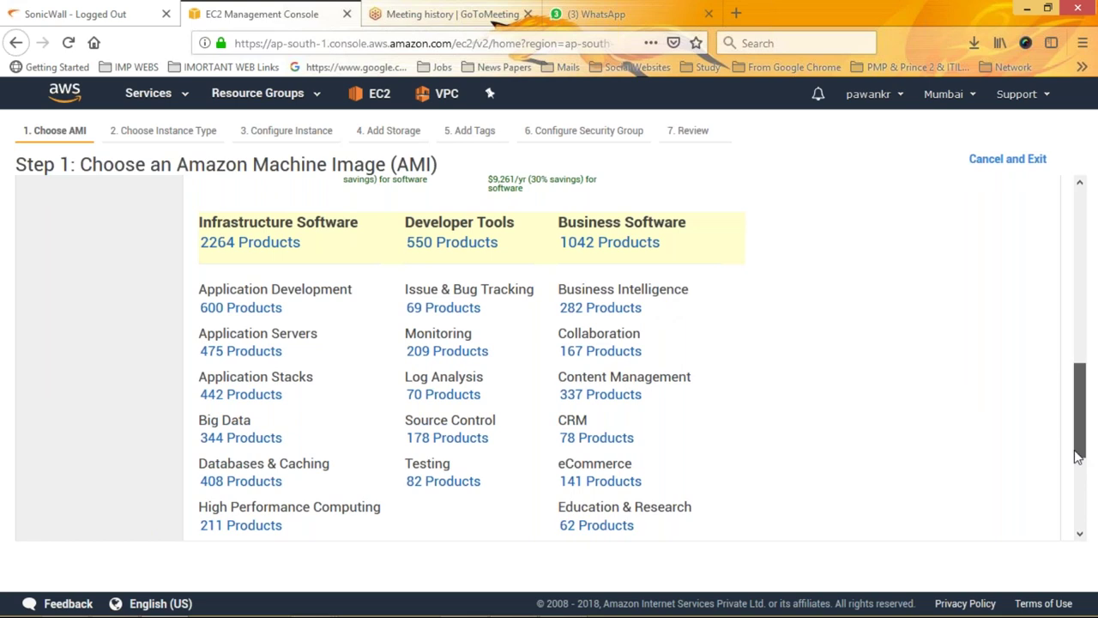
left_click_drag(1079, 457, 1081, 484)
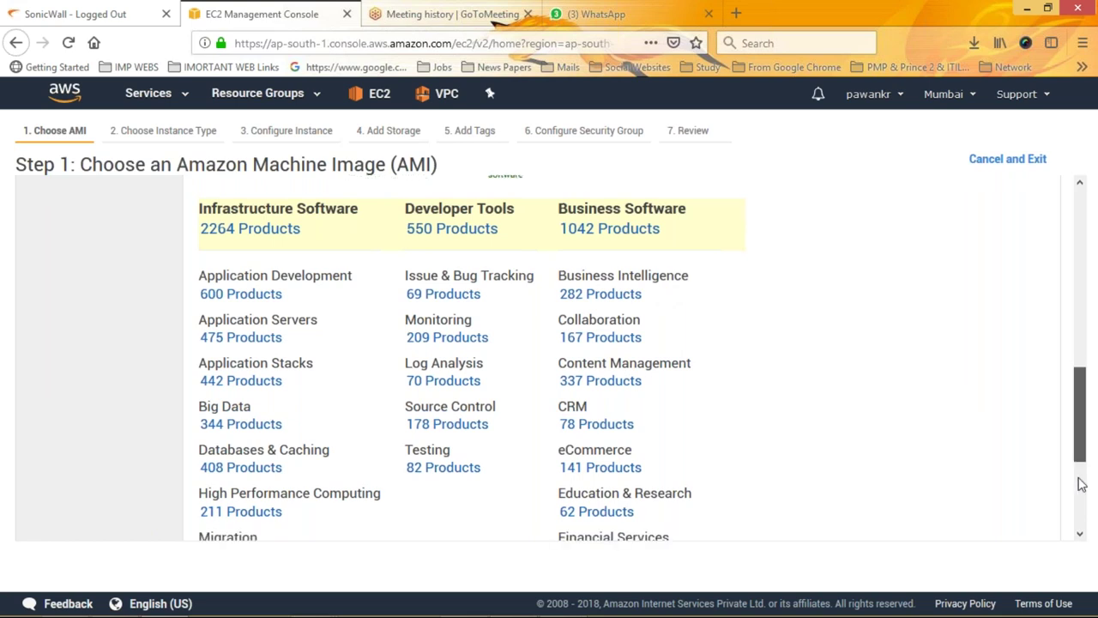
scroll(769, 469, "down", 5)
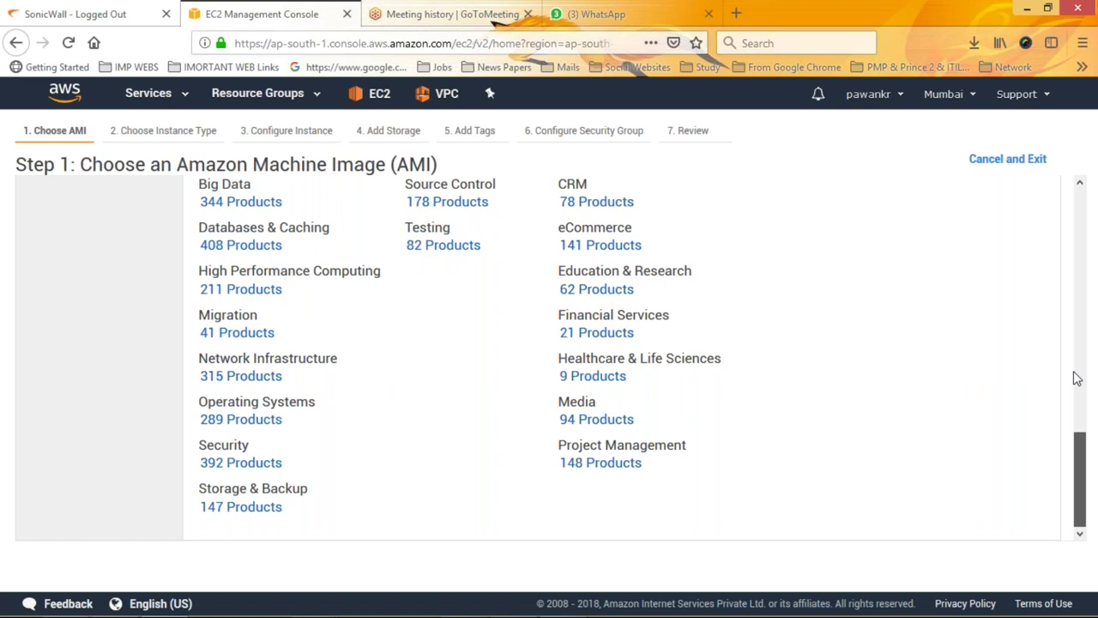
scroll(1078, 372, "up", 3)
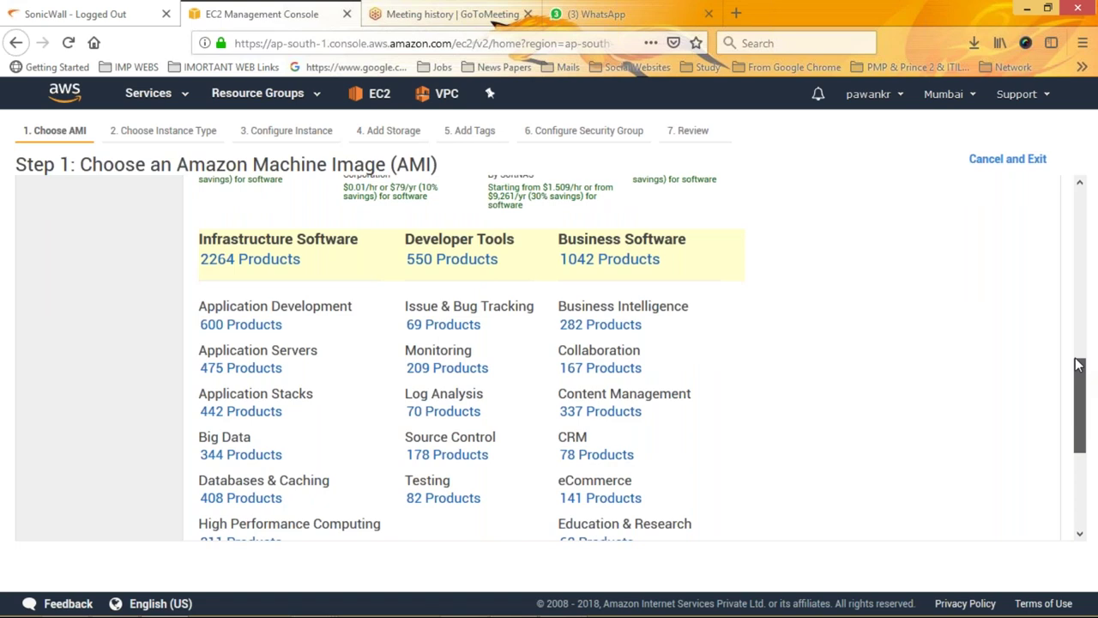
left_click_drag(1079, 364, 1073, 212)
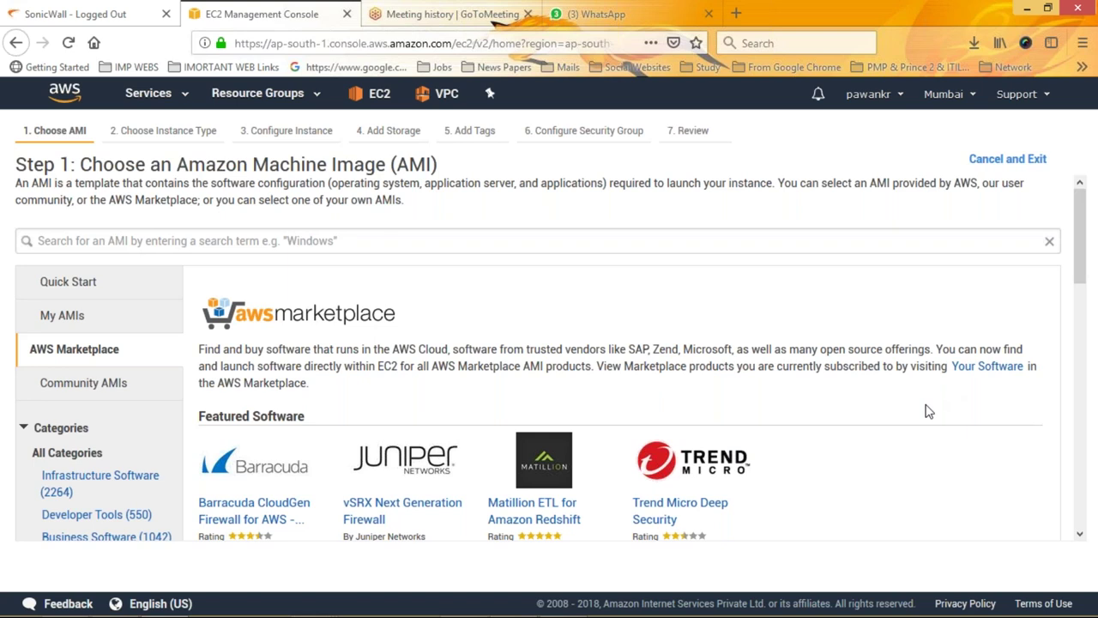
Browse the Community AMIs list and its operating system, architecture and root device type filters.
left_click(85, 385)
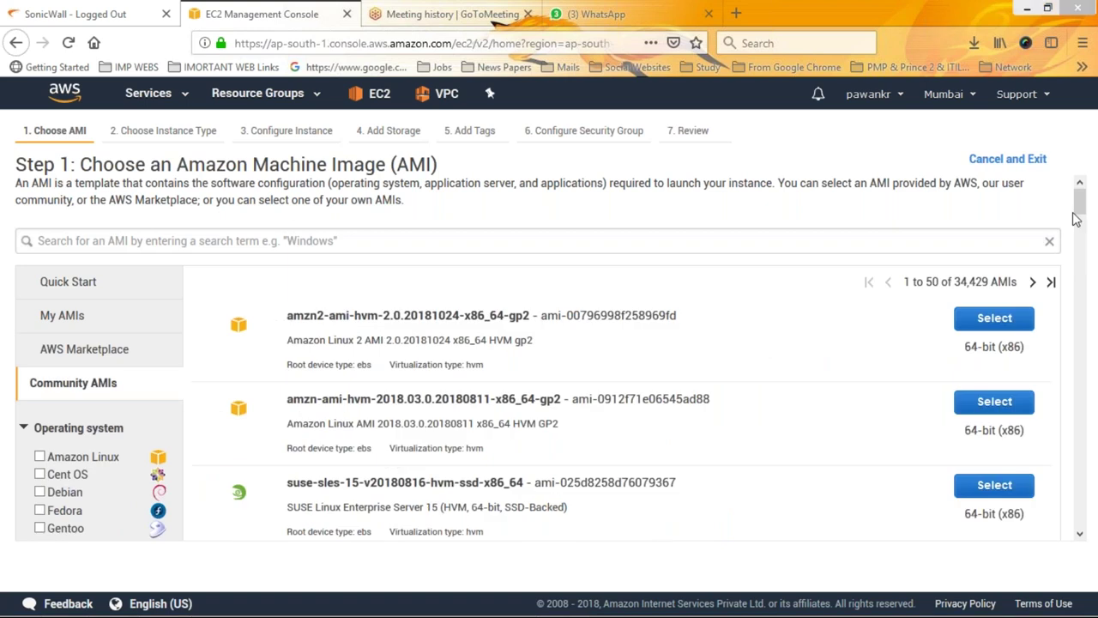
left_click_drag(1077, 219, 1097, 411)
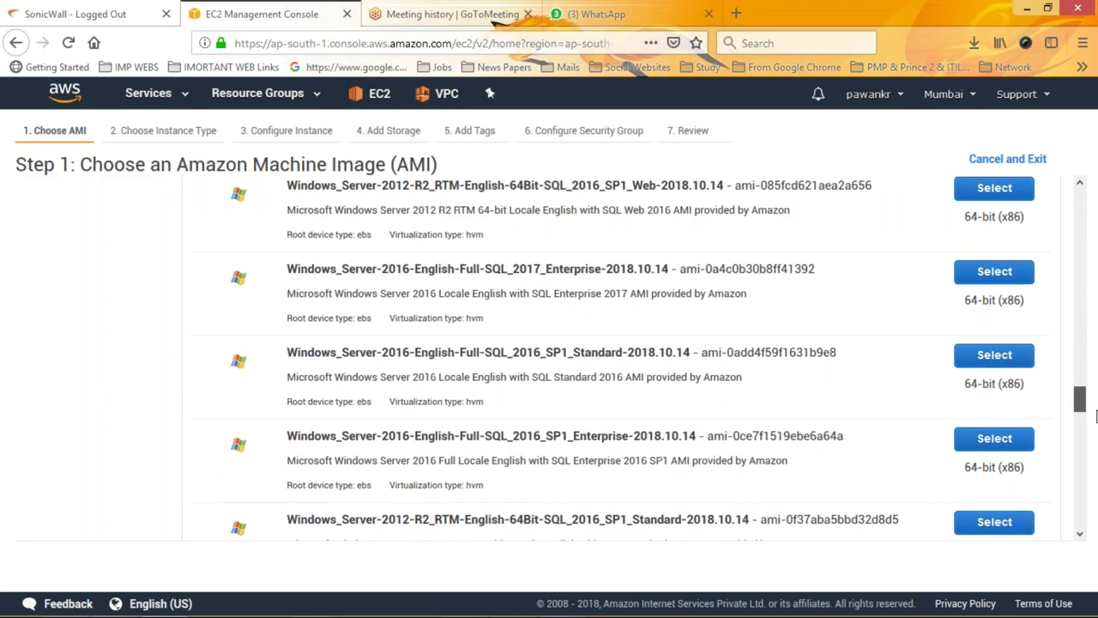
left_click_drag(1096, 416, 1083, 193)
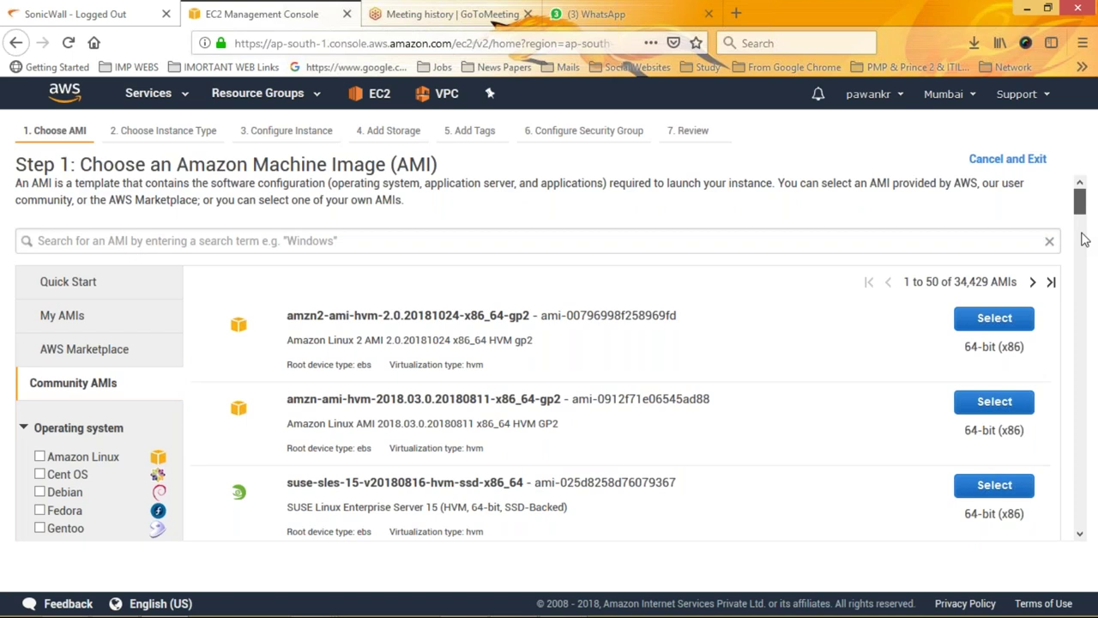
scroll(1084, 240, "down", 3)
scroll(1084, 242, "up", 1)
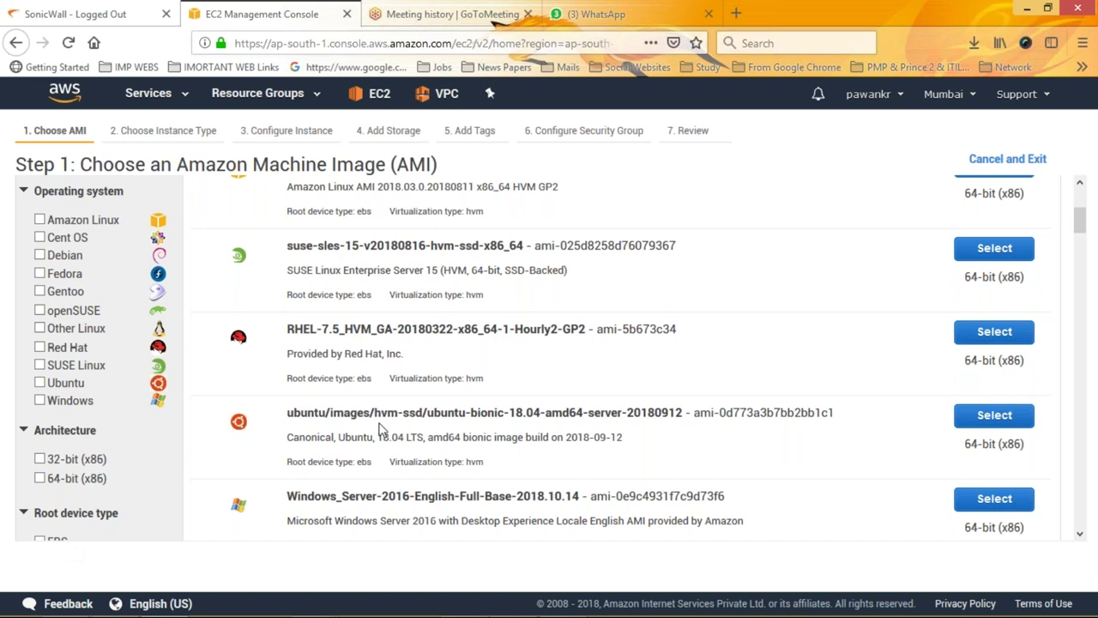
left_click_drag(1080, 227, 1080, 240)
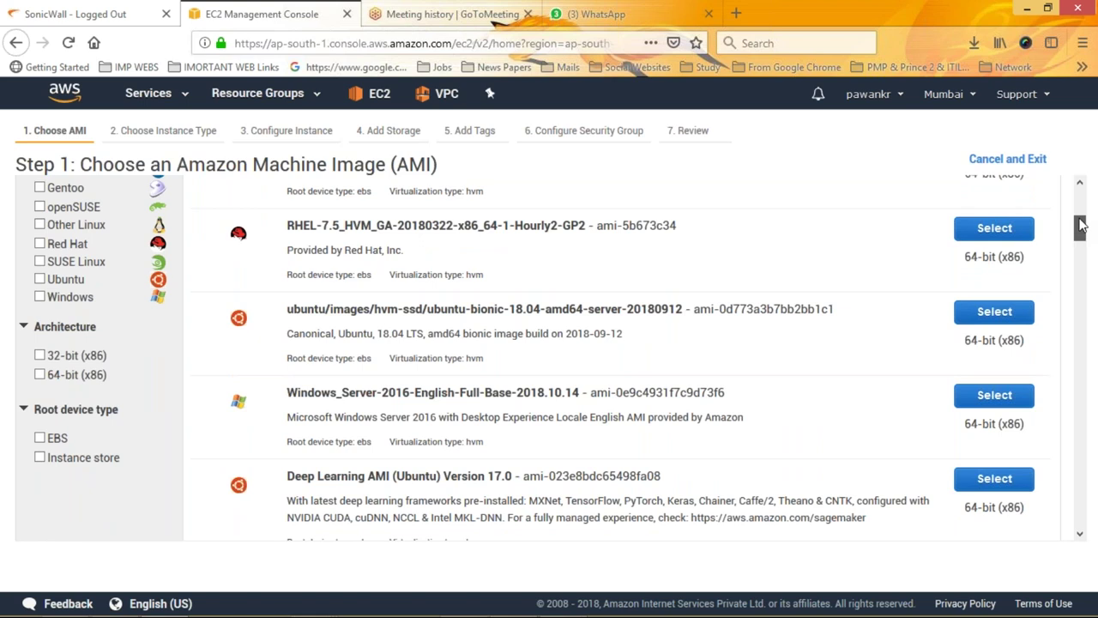
left_click_drag(1080, 225, 1080, 193)
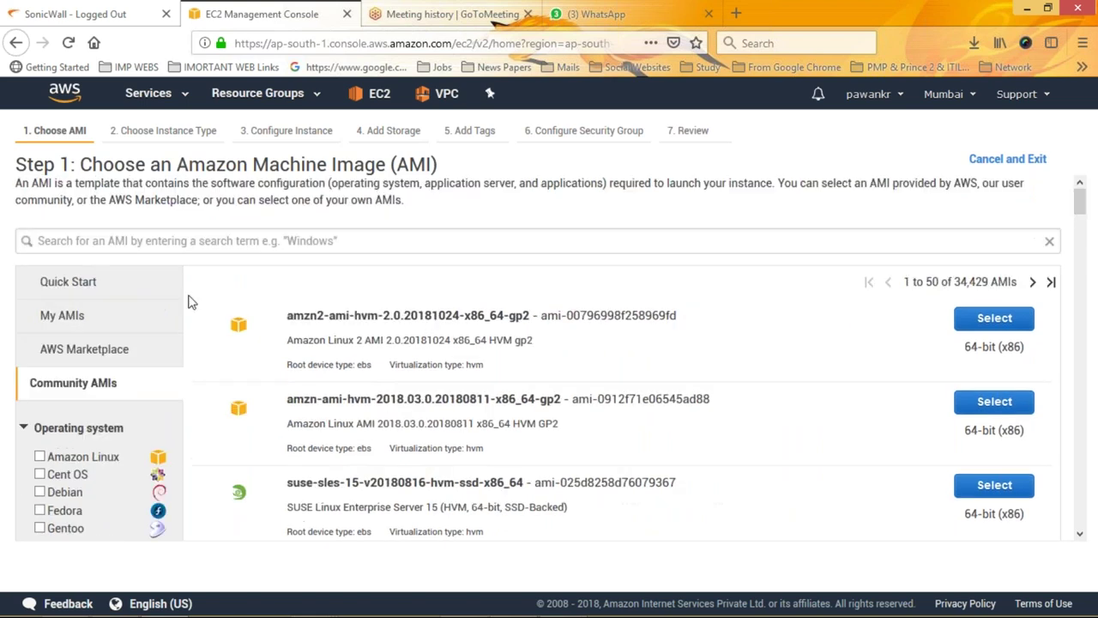
Choose Microsoft Windows Server 2016 Base from the Quick Start AMIs for the new instance.
left_click(75, 285)
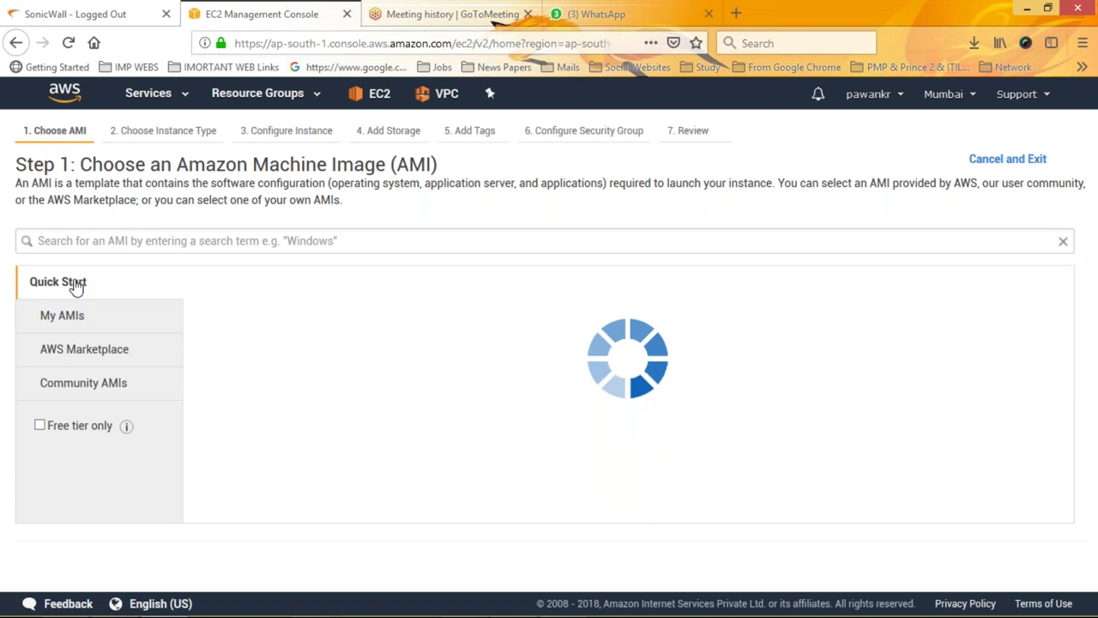
left_click_drag(1086, 227, 1086, 305)
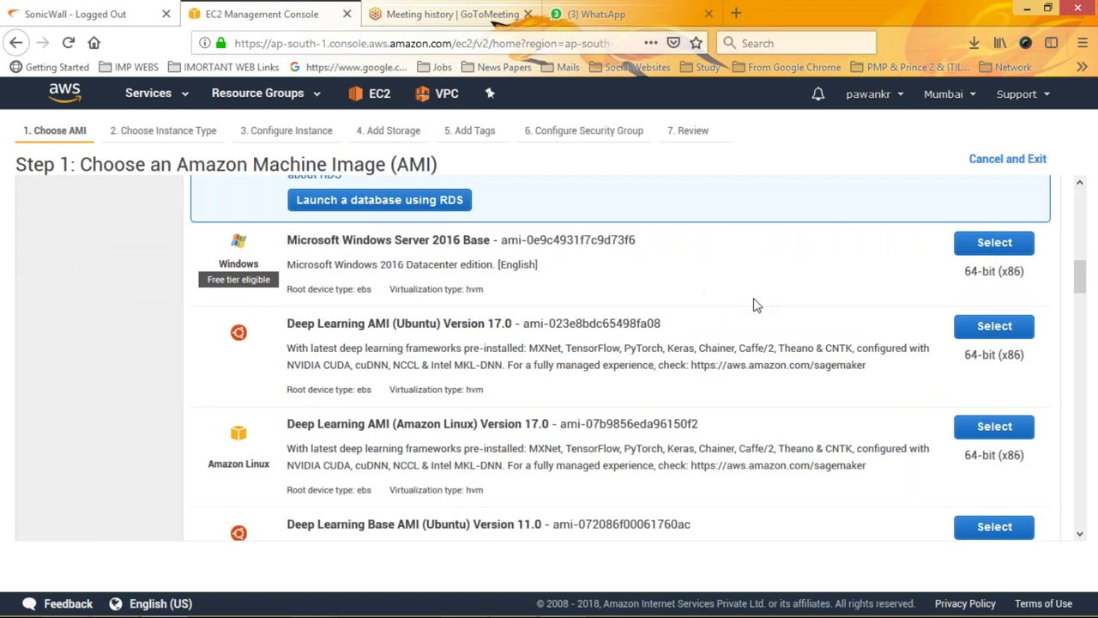
left_click(987, 247)
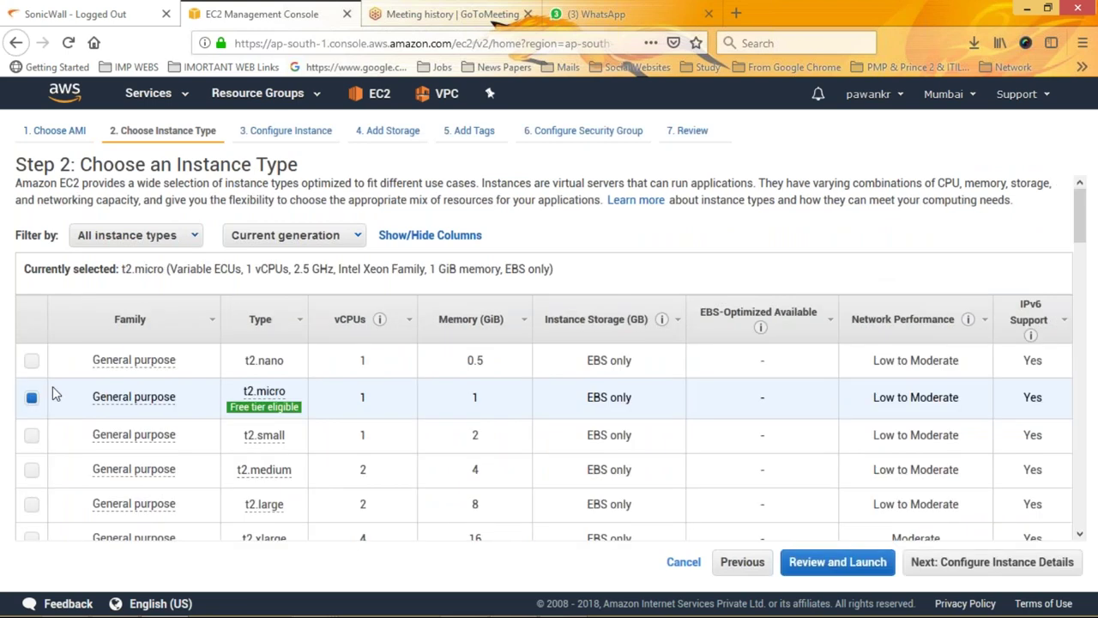
Try t2.nano, return to the t2.micro instance type, and read the General purpose and free tier descriptions.
mouse_move(126, 406)
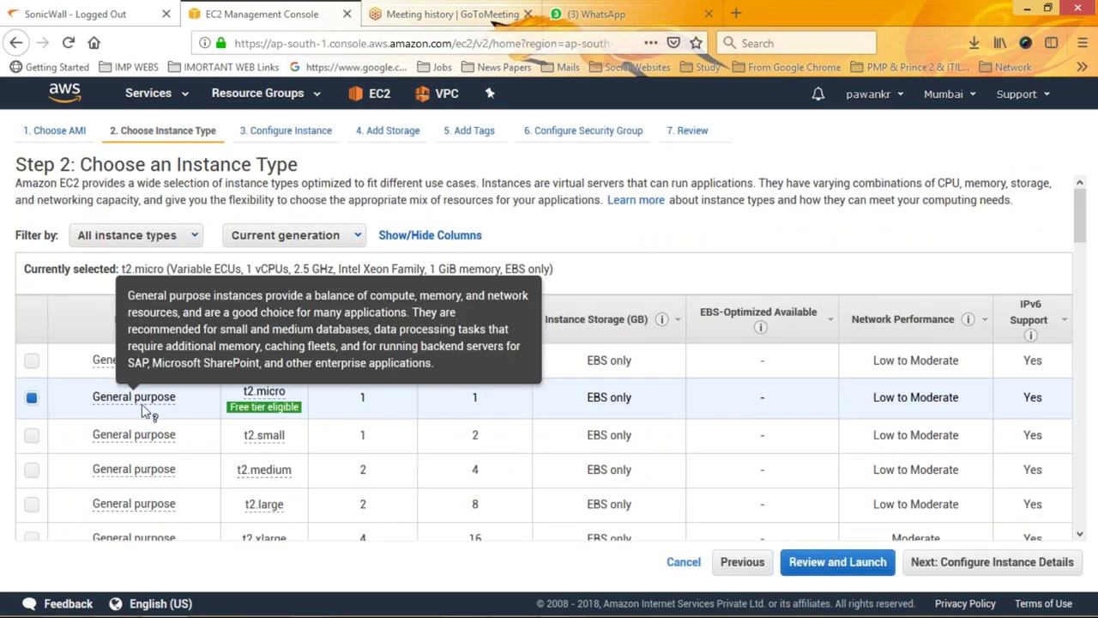
left_click(31, 363)
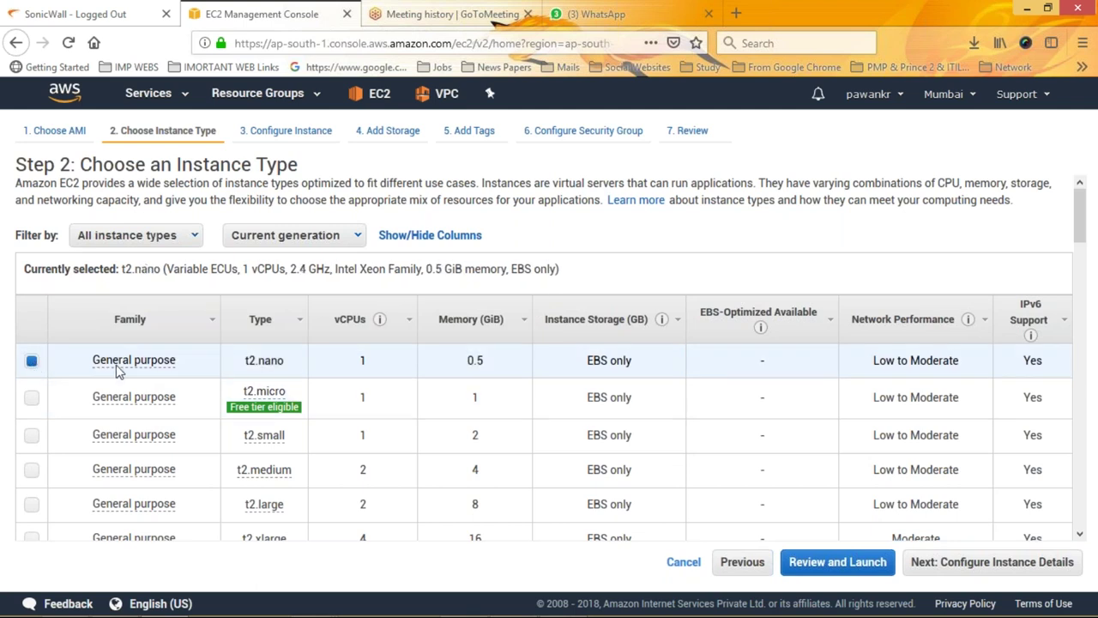
left_click(32, 399)
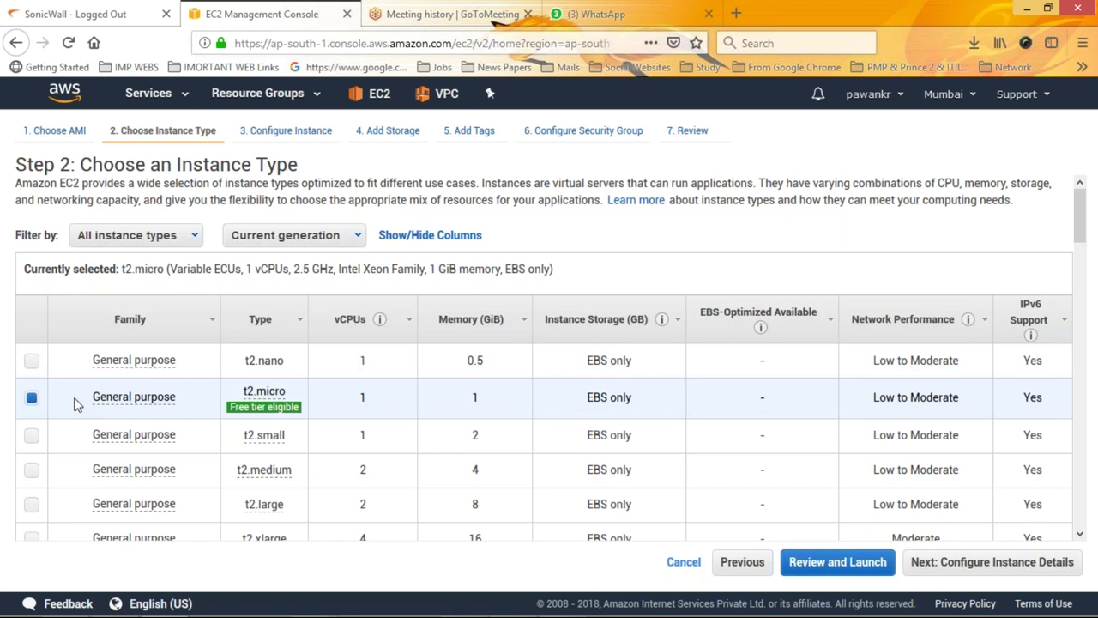
mouse_move(257, 418)
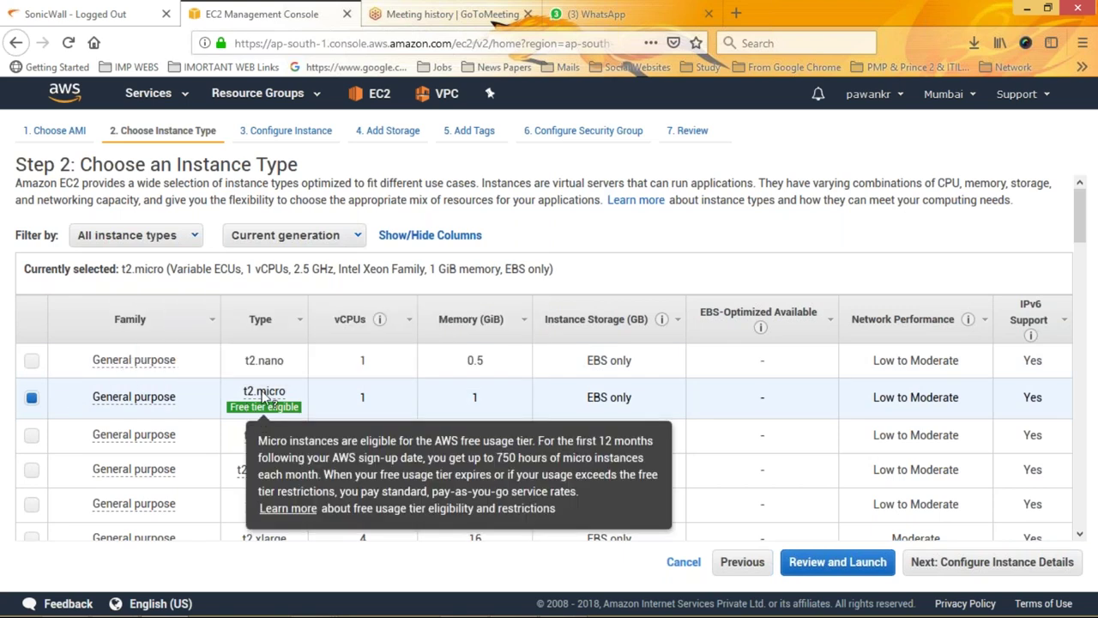
mouse_move(269, 390)
Compare the storage optimized, GPU compute and memory optimized instance types, and return the filter to all instance types.
left_click(137, 236)
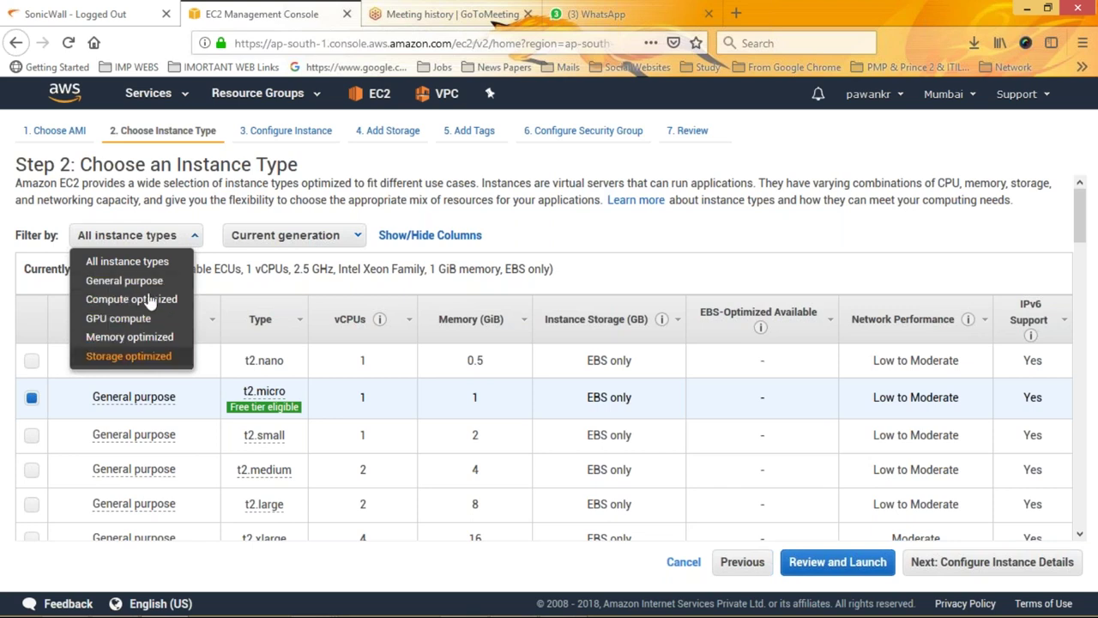
left_click(146, 356)
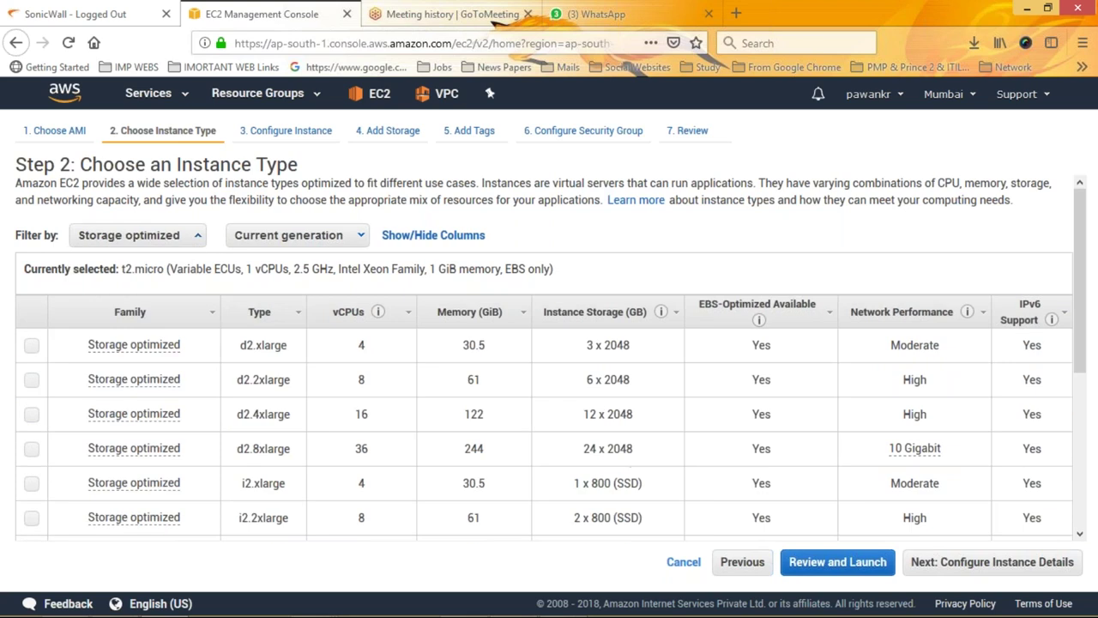
left_click(160, 240)
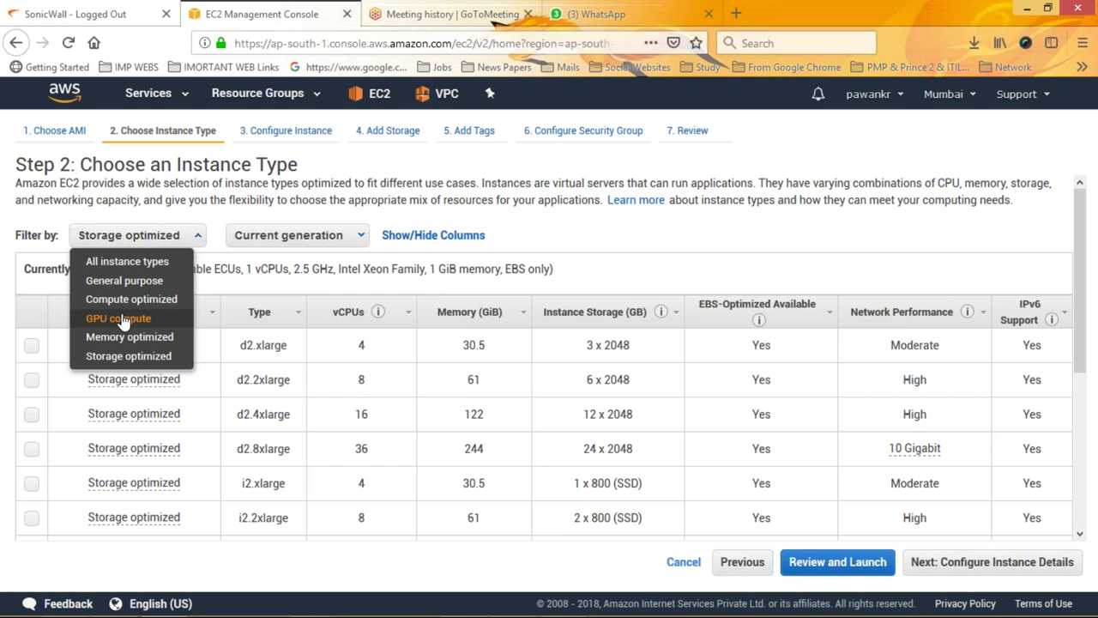
left_click(120, 319)
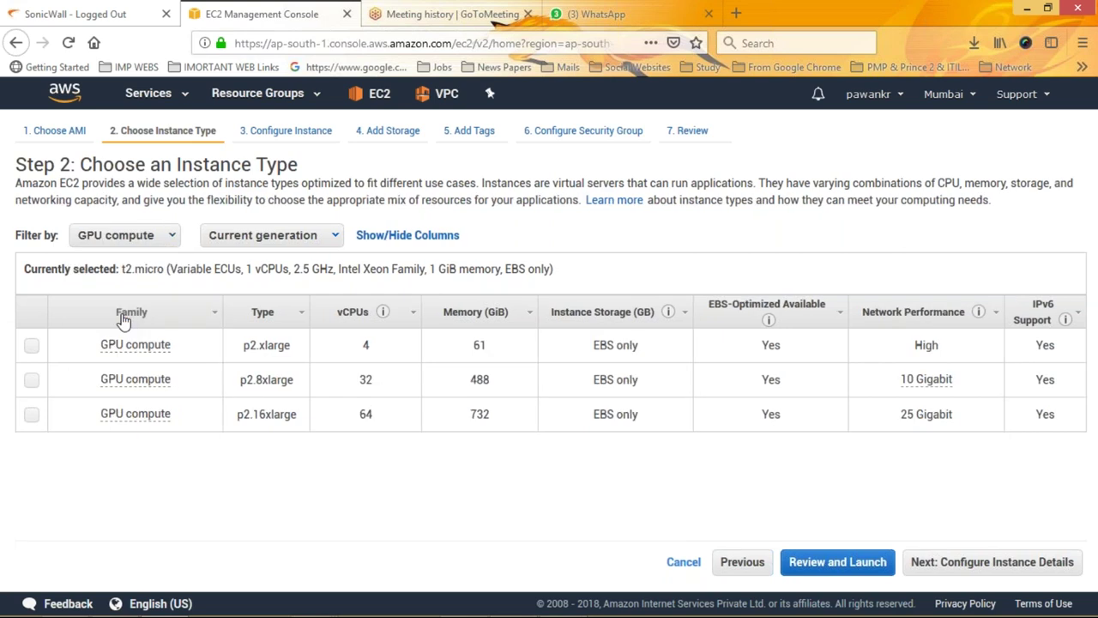
left_click(126, 235)
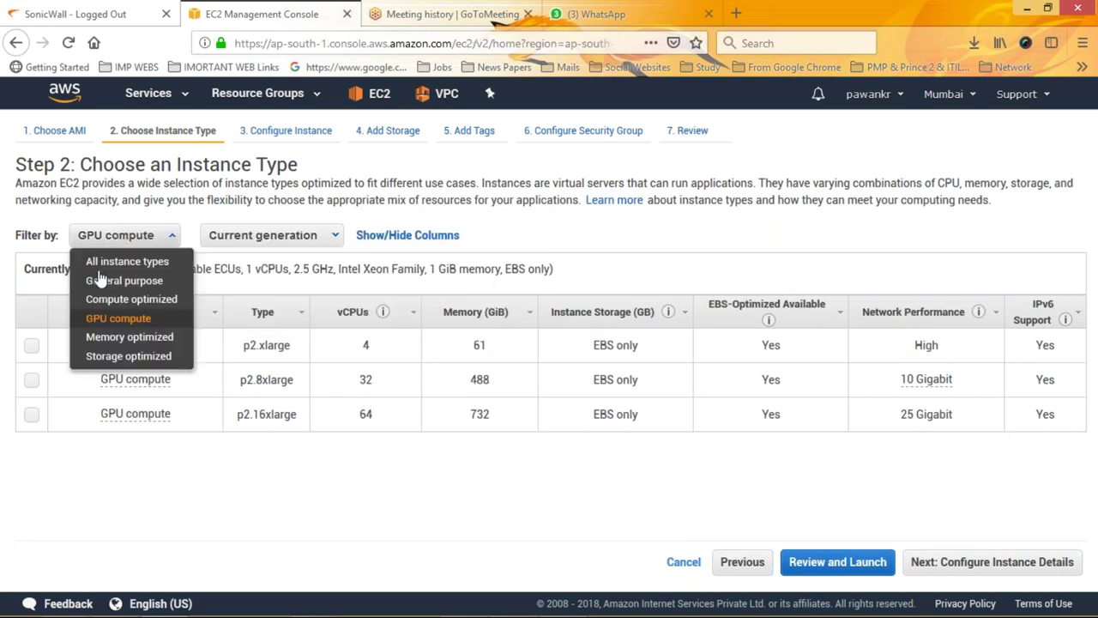
left_click(103, 337)
left_click(124, 237)
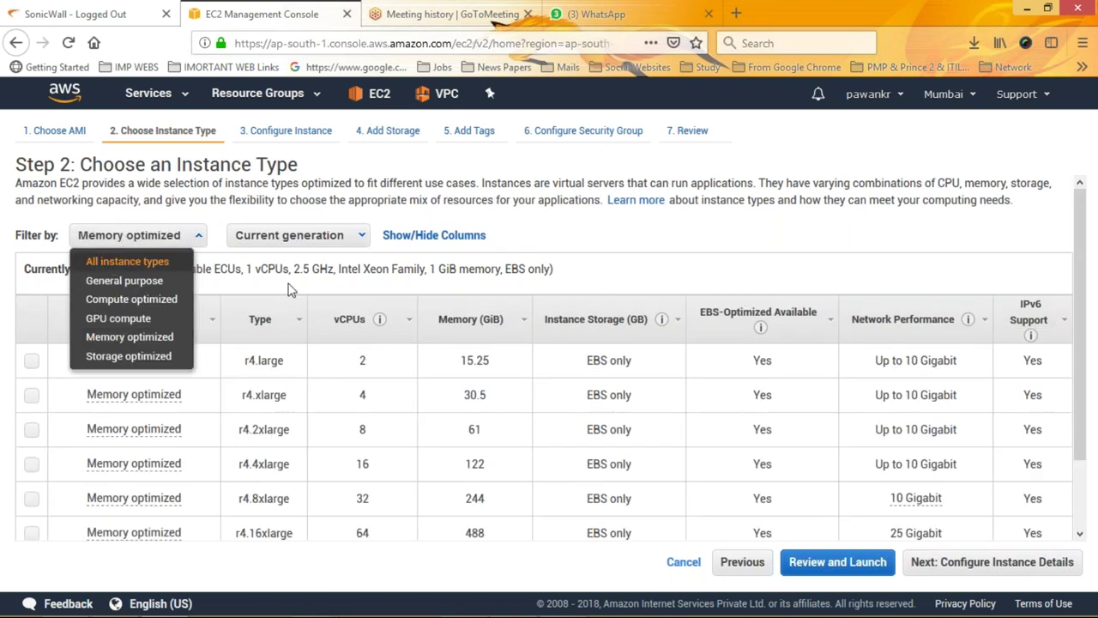
key("Return")
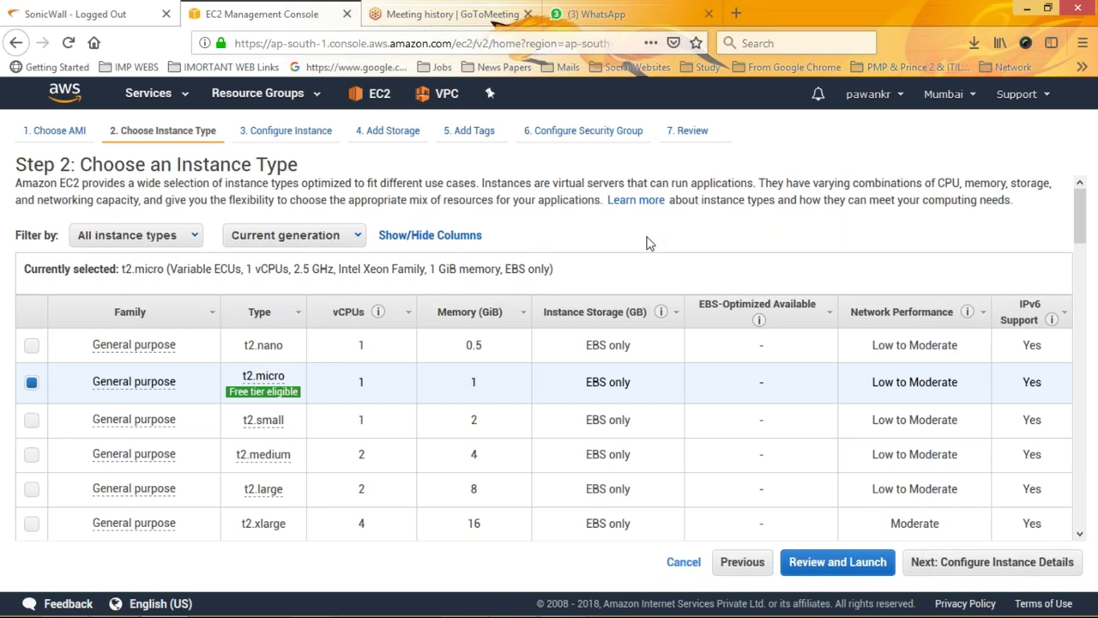
Open Google in place of the WhatsApp tab and search for "aws price calculator".
left_click(709, 15)
left_click(553, 14)
left_click(387, 238)
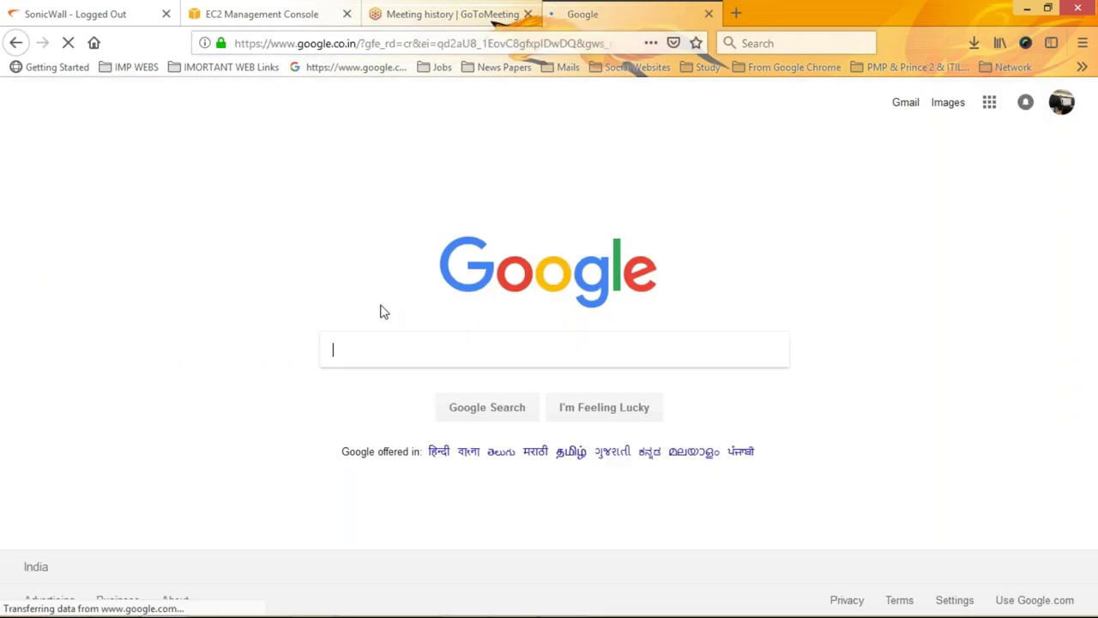
left_click(359, 351)
type("aws p")
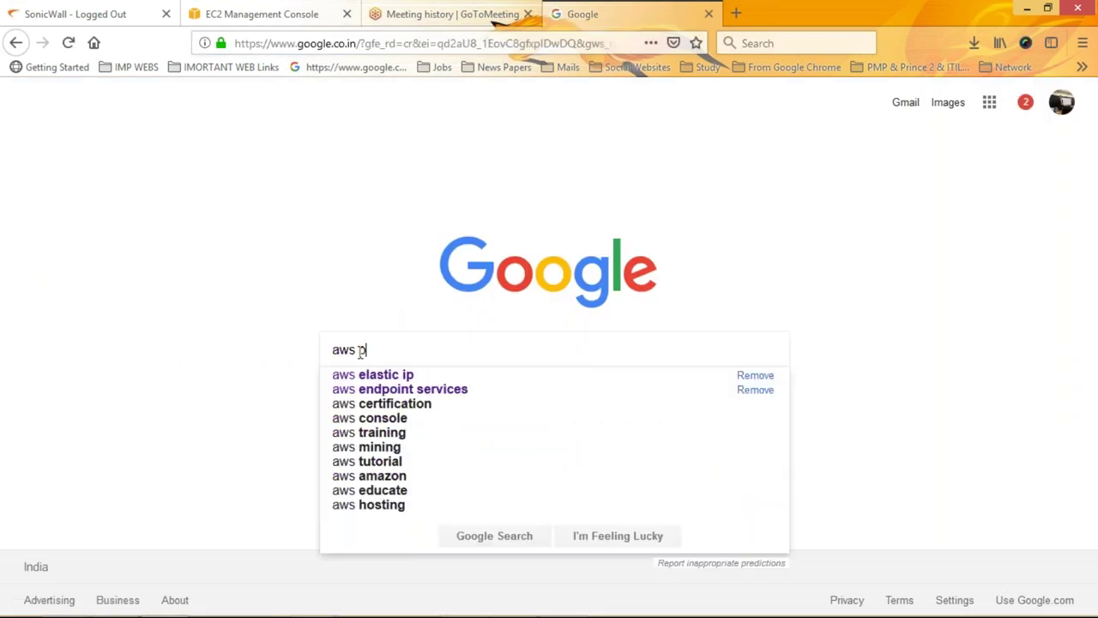
type("rice")
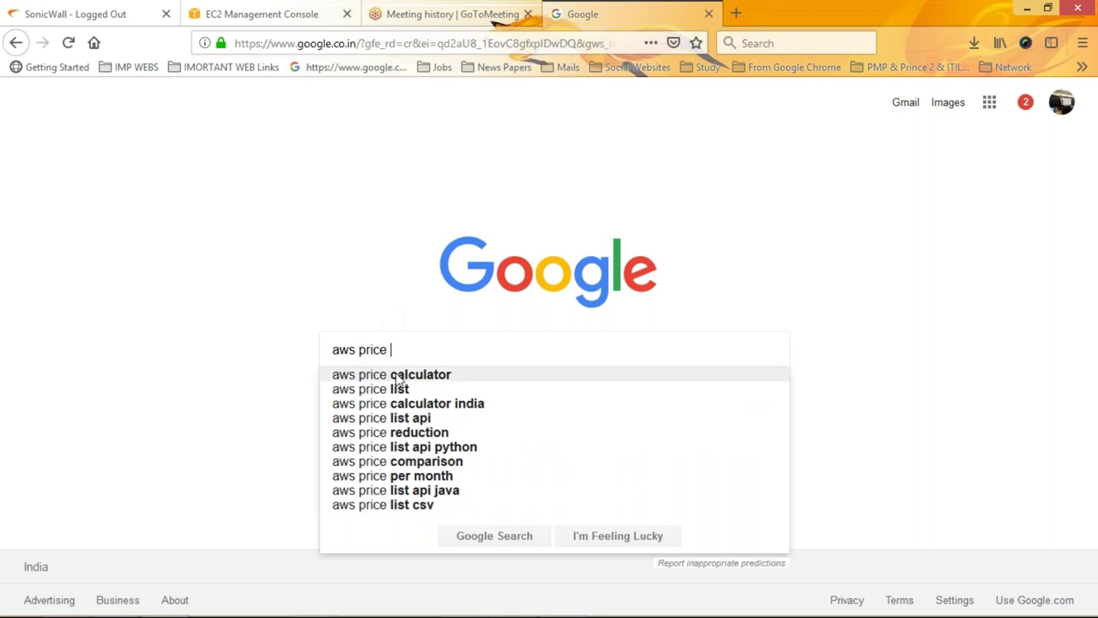
left_click(399, 377)
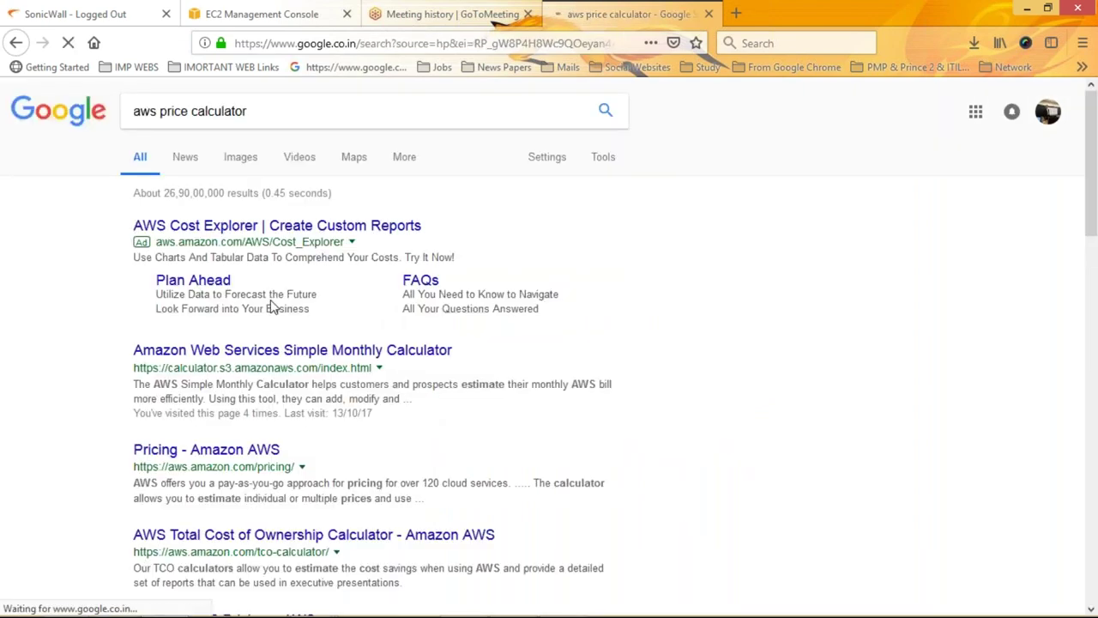
Open the Amazon Web Services Simple Monthly Calculator result and set its region to Asia Pacific (Mumbai).
left_click(292, 352)
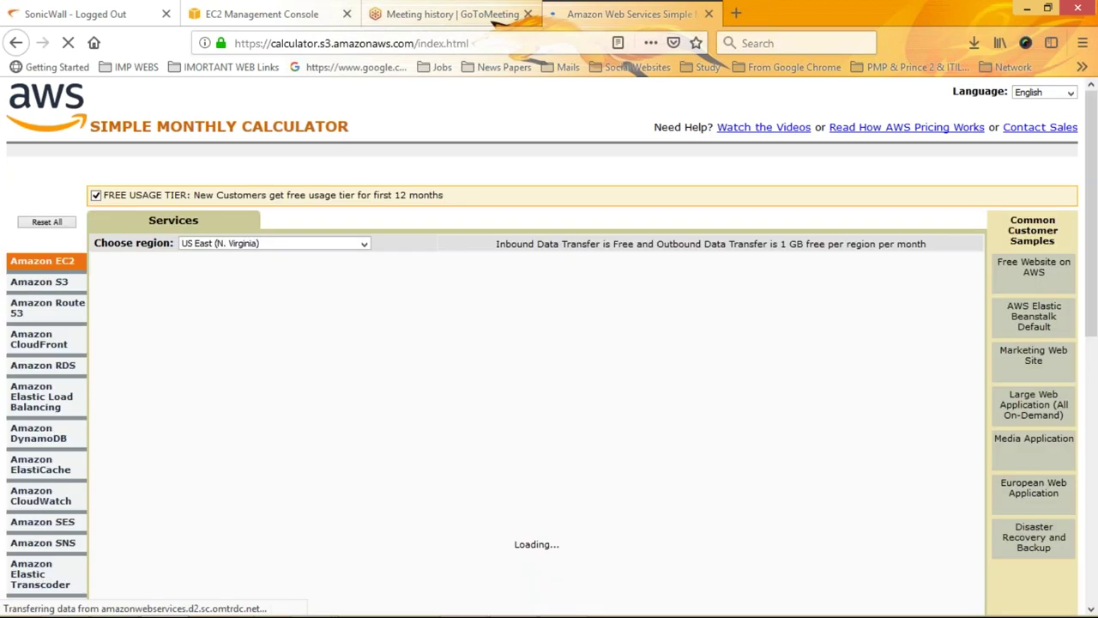
left_click(274, 244)
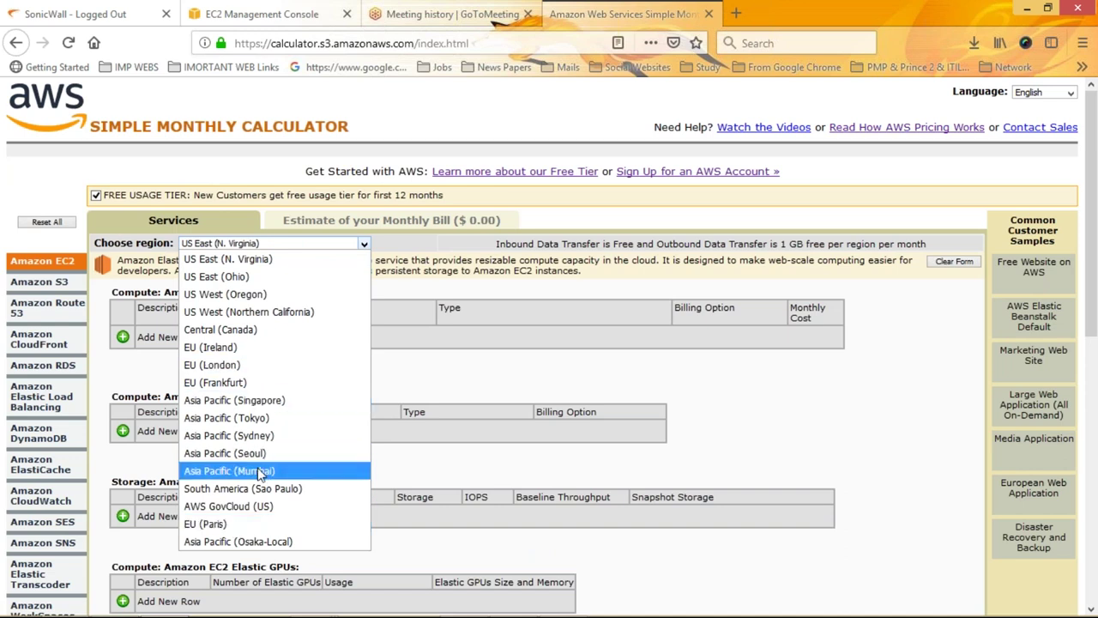
key("Escape")
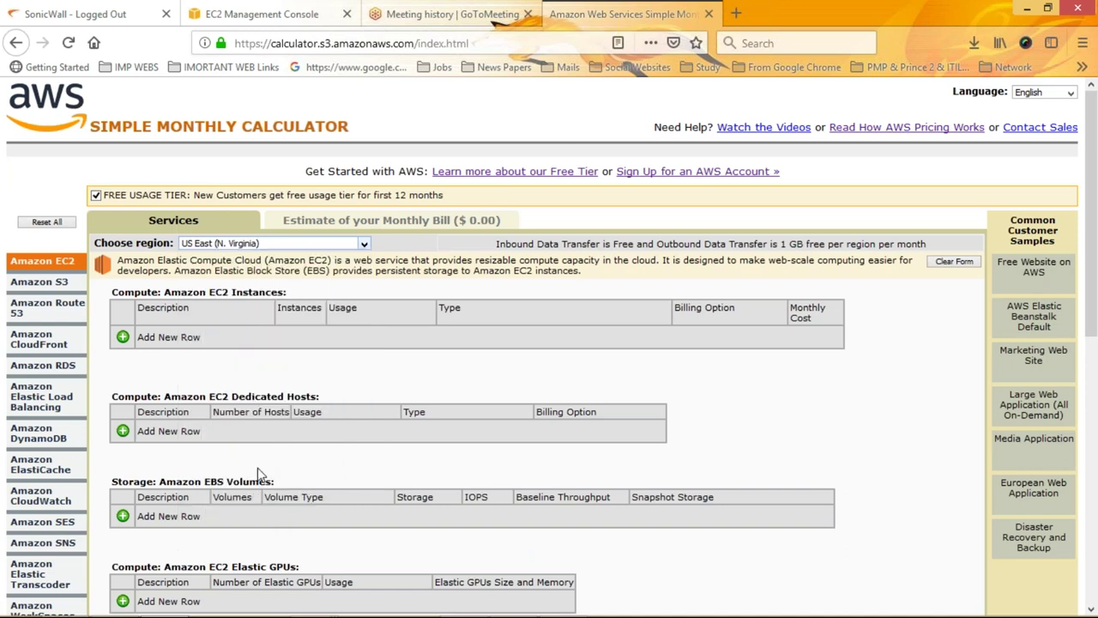
Add an Amazon EC2 instance row described as "ec2" and look through its billing options without changing them.
left_click(123, 338)
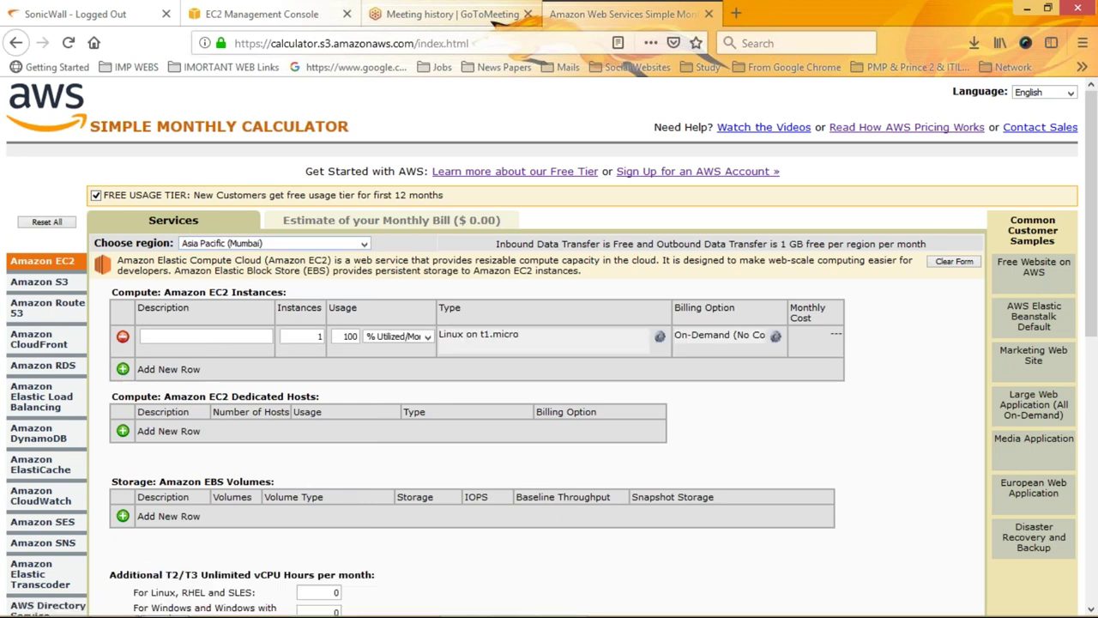
left_click(194, 339)
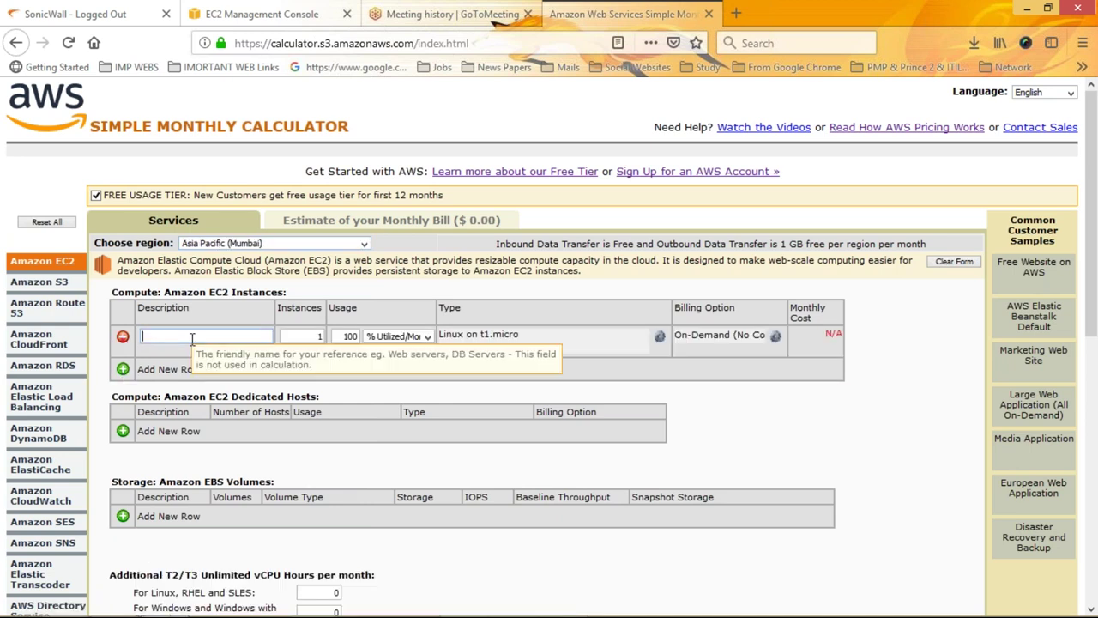
type("ec2")
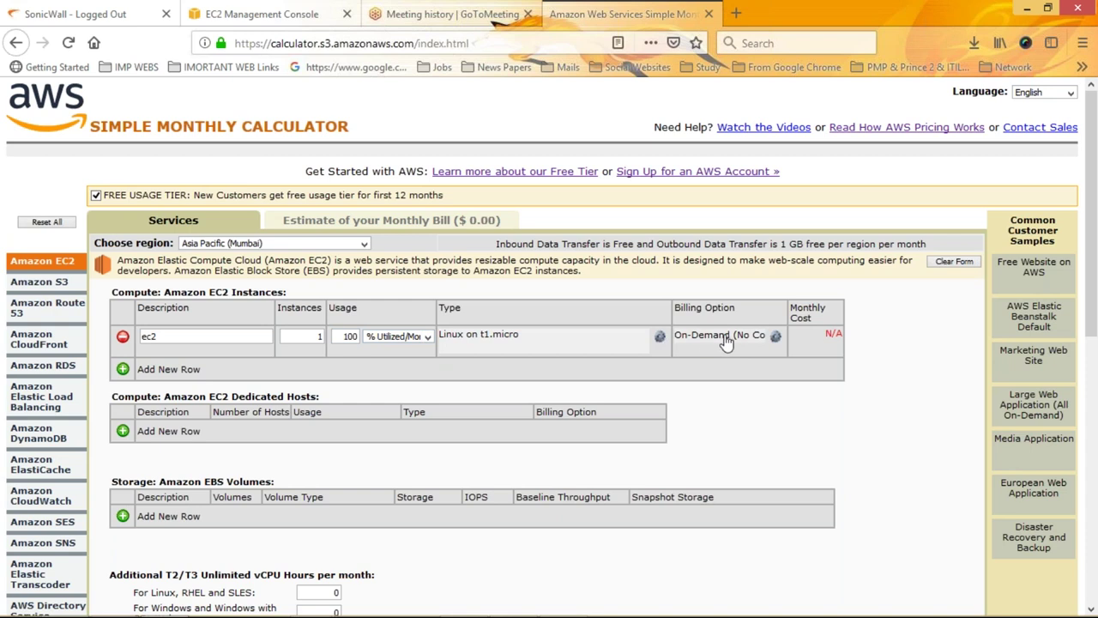
left_click(775, 338)
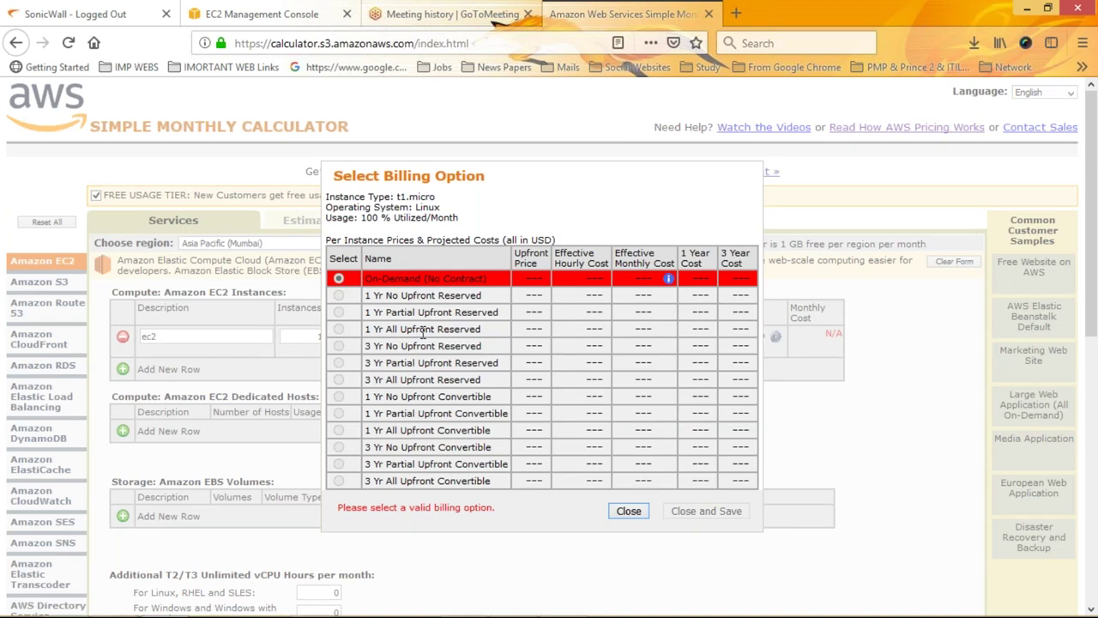
left_click(627, 510)
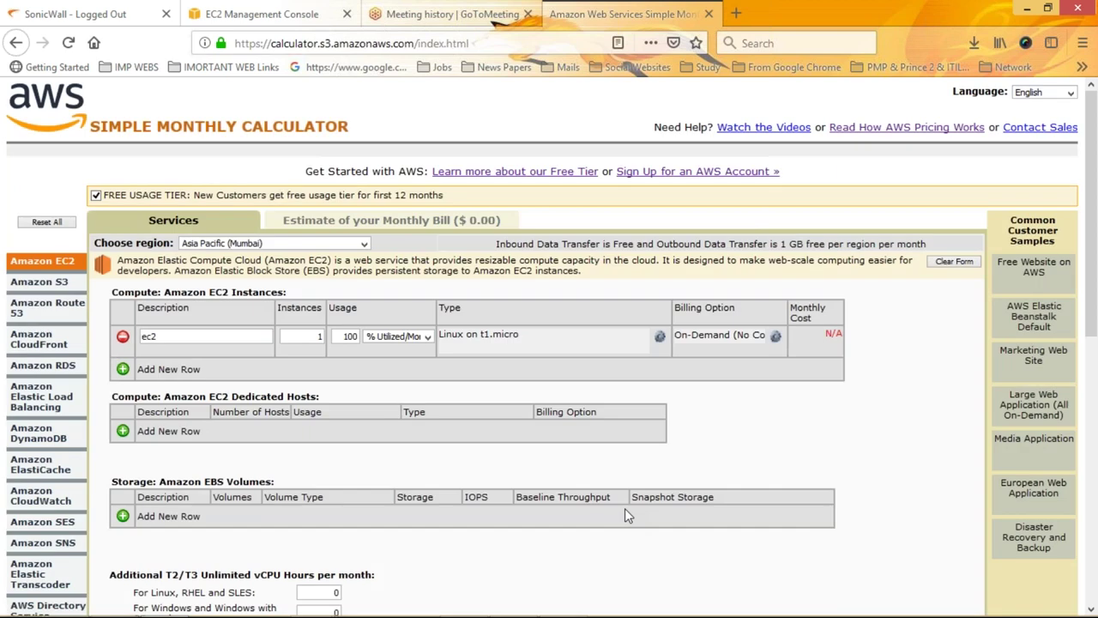
Set the EC2 instance row's type to Windows on c4.2xlarge, save it, and check its monthly cost.
left_click(660, 337)
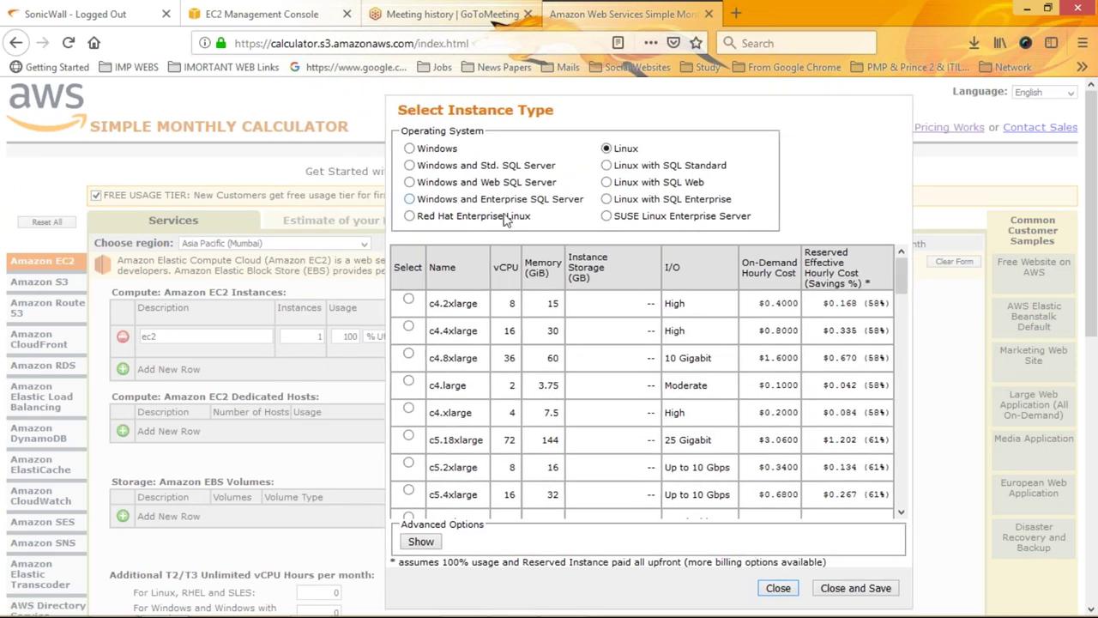
double_click(429, 150)
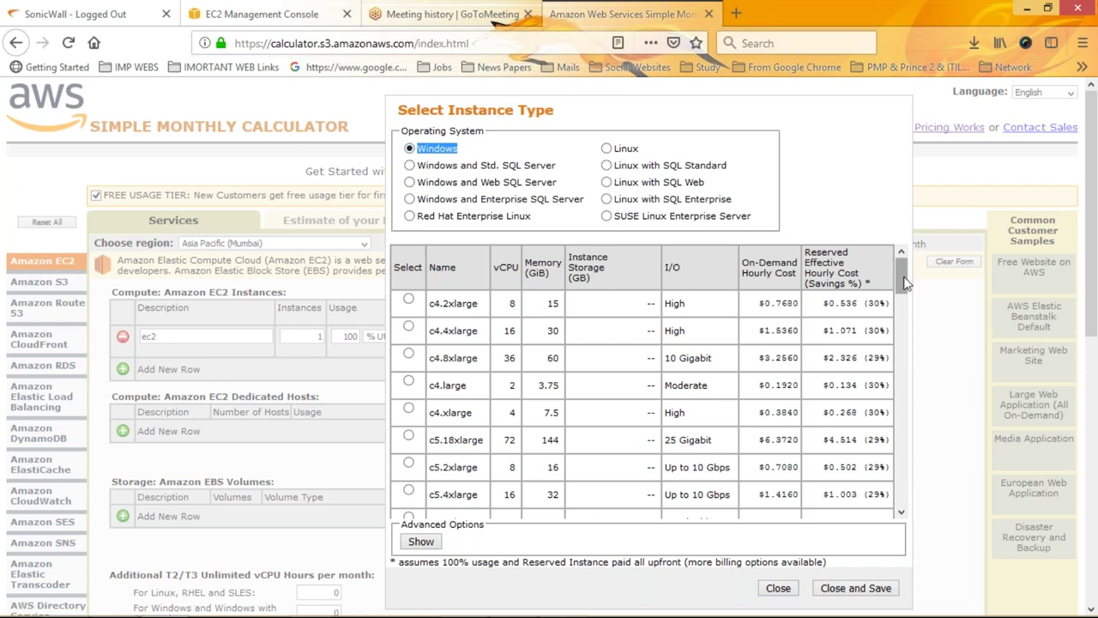
left_click_drag(835, 304, 900, 288)
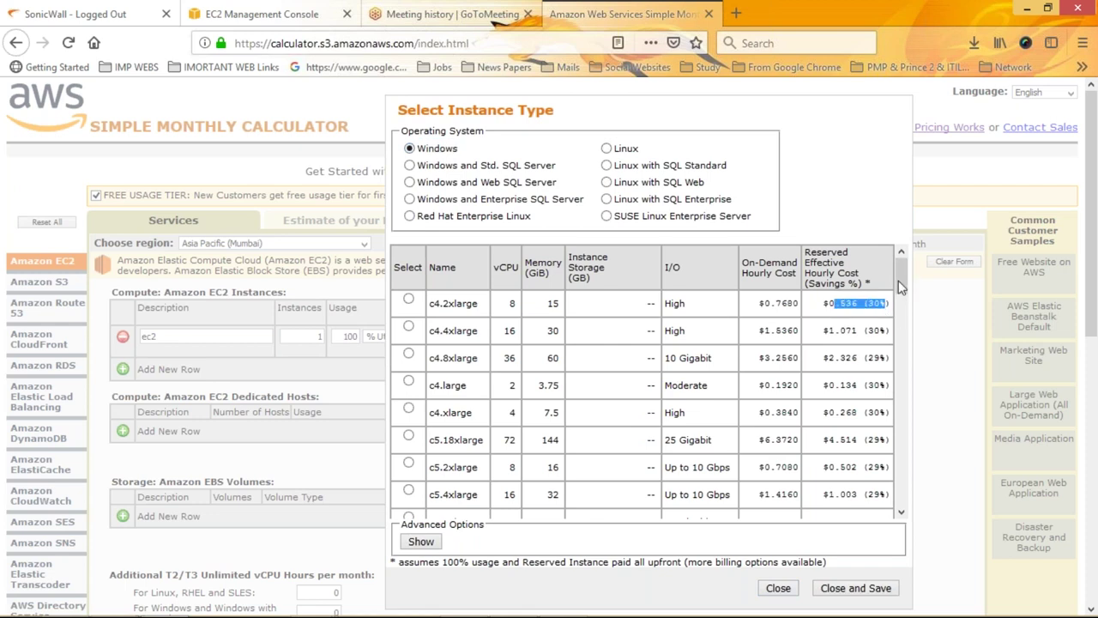
left_click(903, 337)
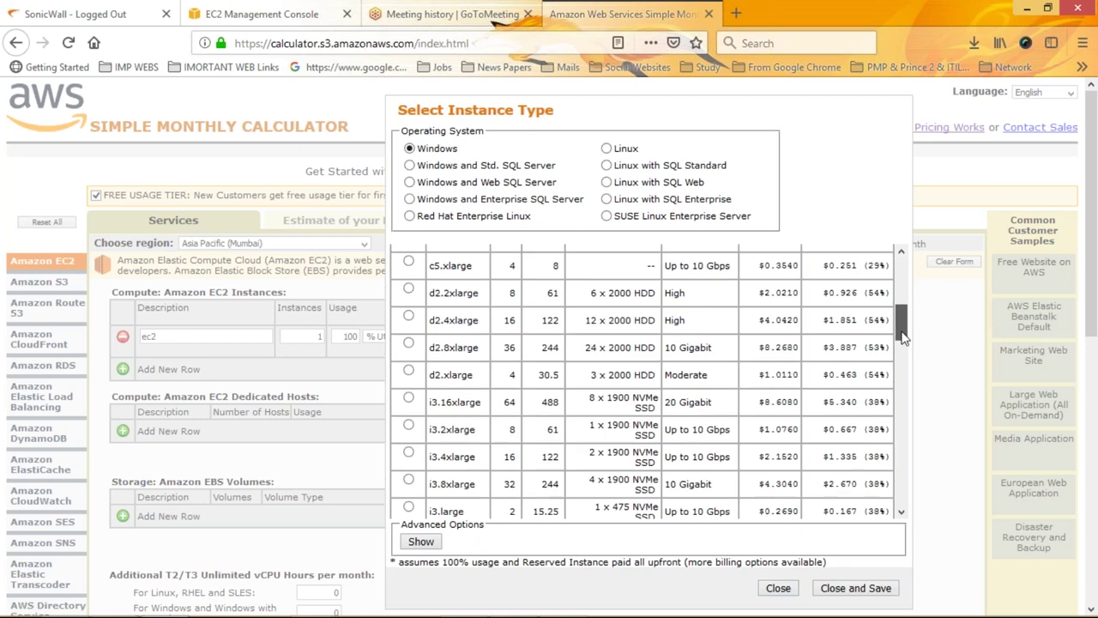
scroll(903, 337, "down", 6)
scroll(912, 473, "down", 8)
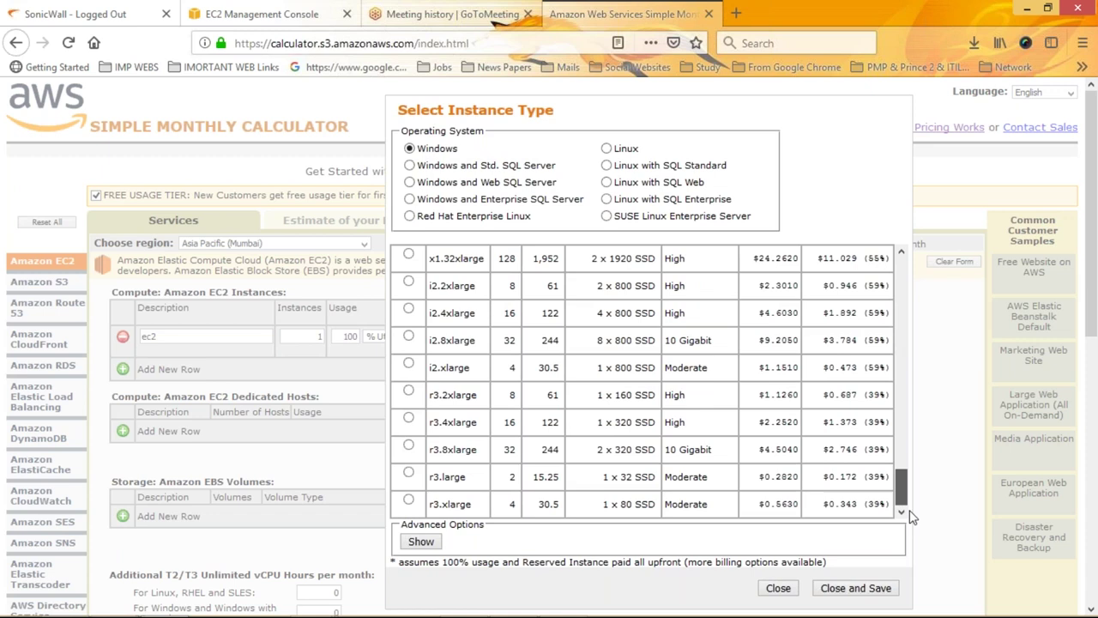
left_click(835, 596)
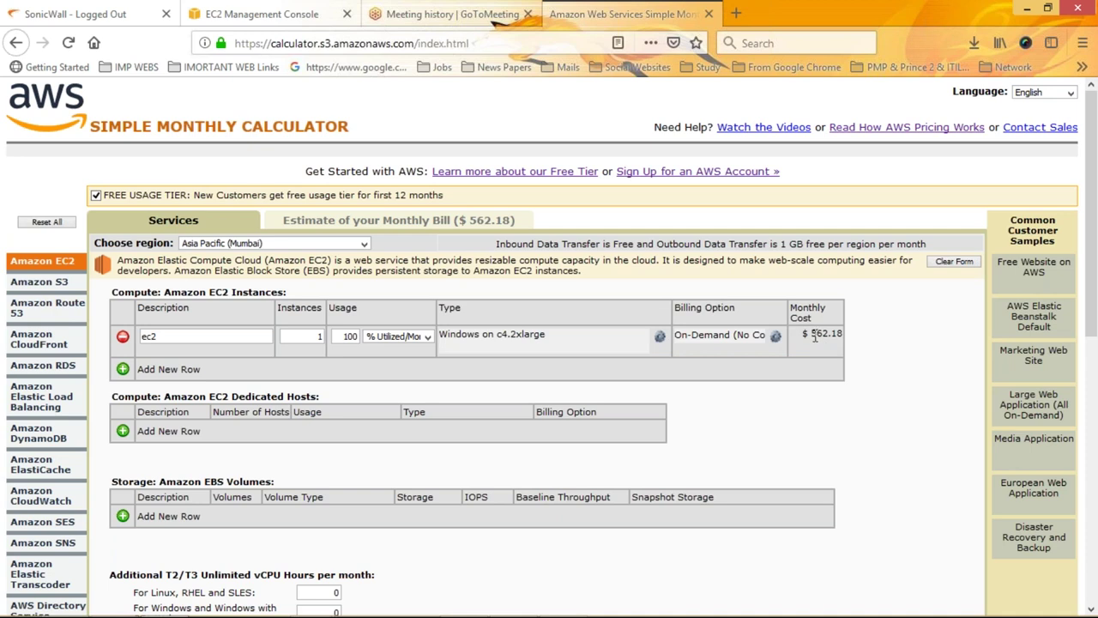
left_click_drag(812, 334, 840, 337)
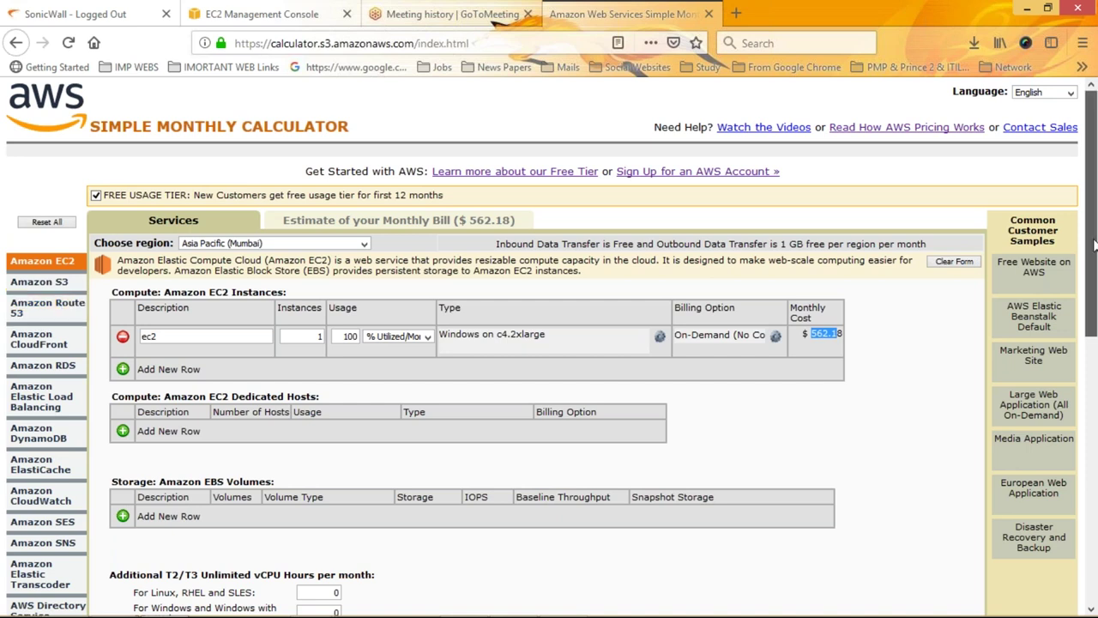
Open the AWS Support form, compare the support plans, try Business, and choose the Enterprise plan.
scroll(1095, 246, "down", 3)
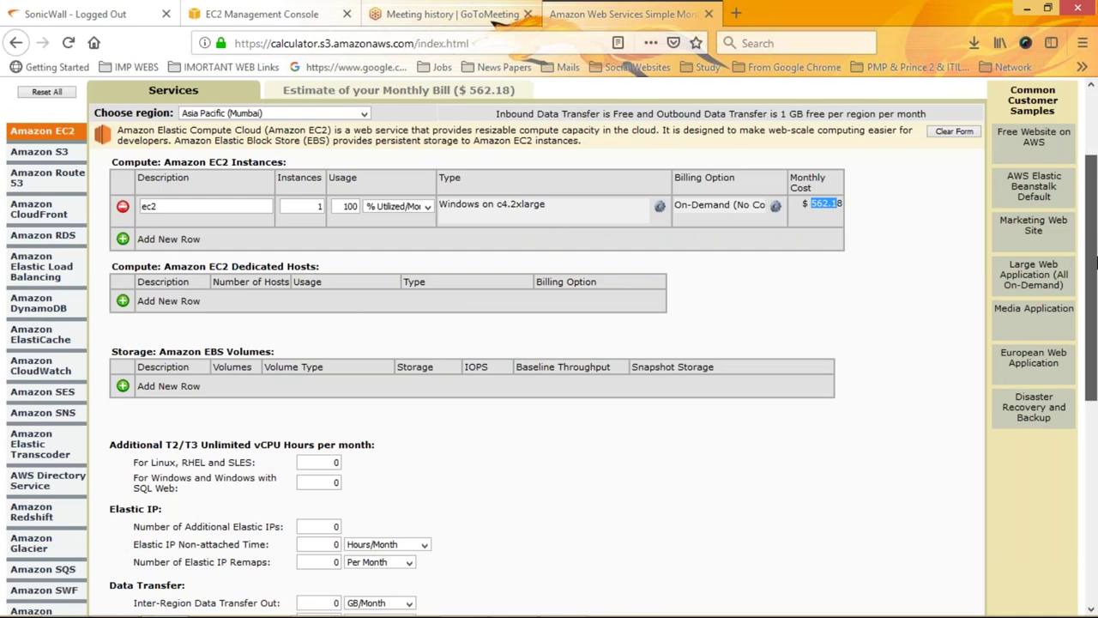
scroll(1095, 263, "down", 7)
scroll(53, 496, "up", 1)
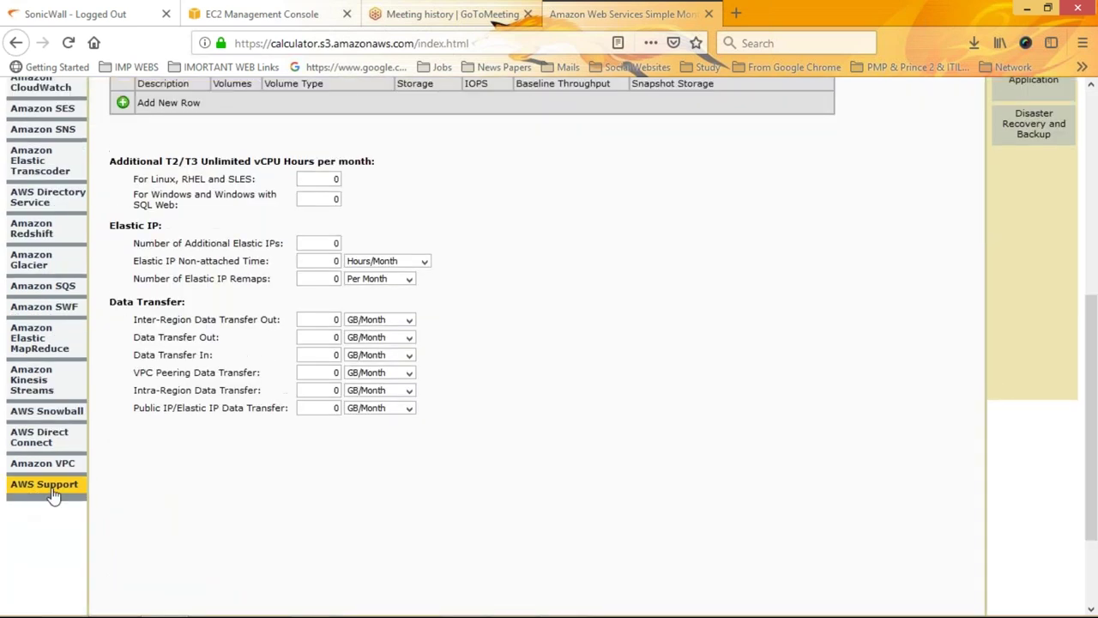
left_click(47, 486)
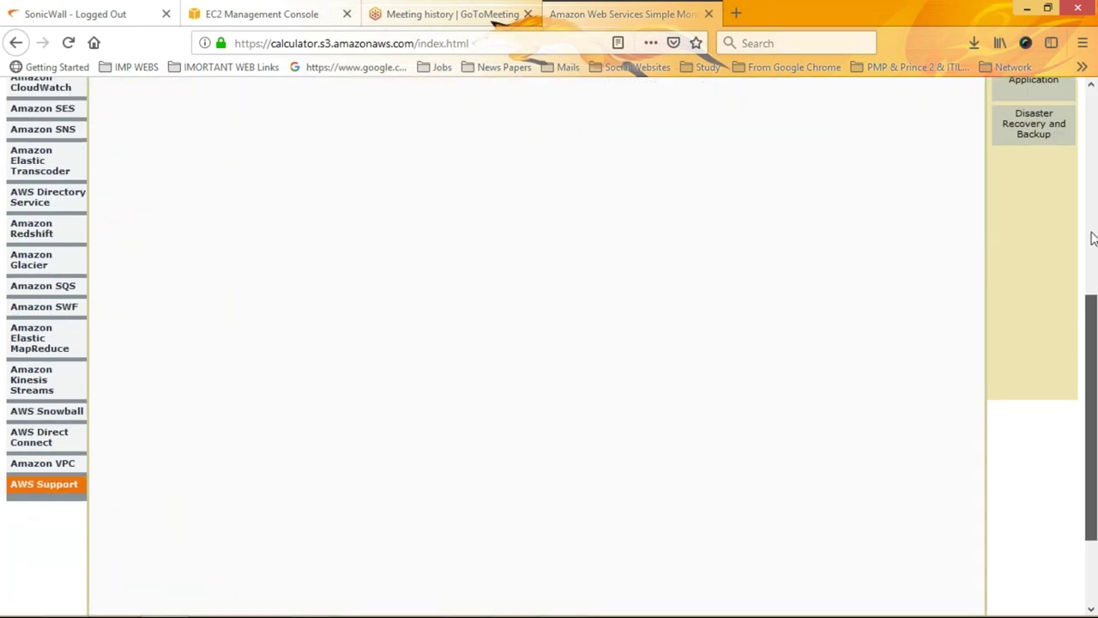
scroll(1093, 230, "up", 5)
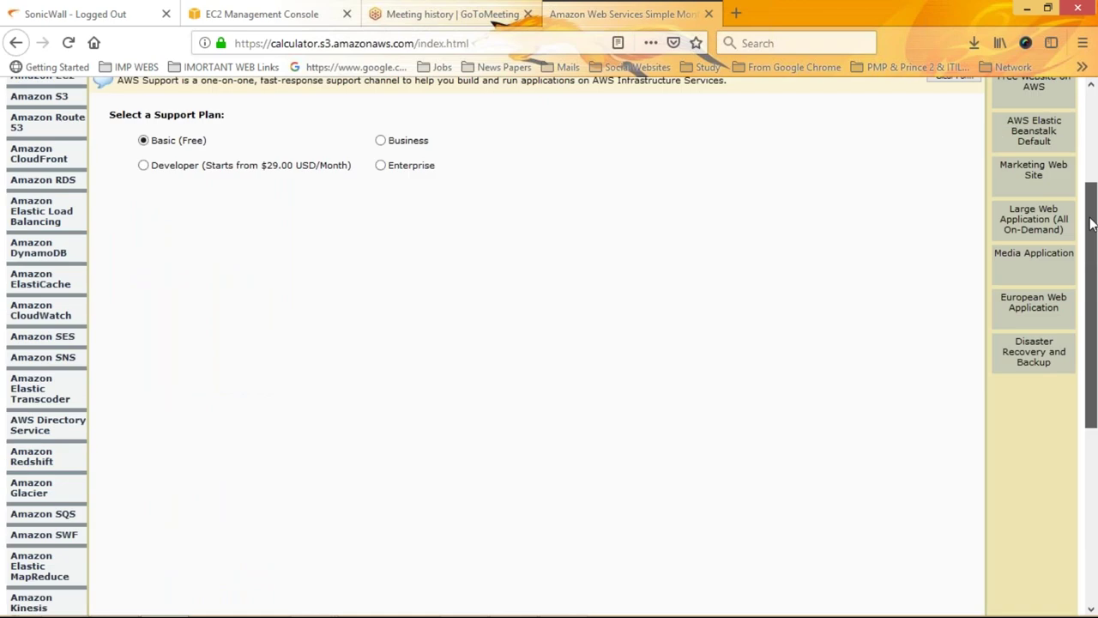
scroll(1091, 223, "up", 4)
scroll(1085, 158, "up", 1)
mouse_move(282, 363)
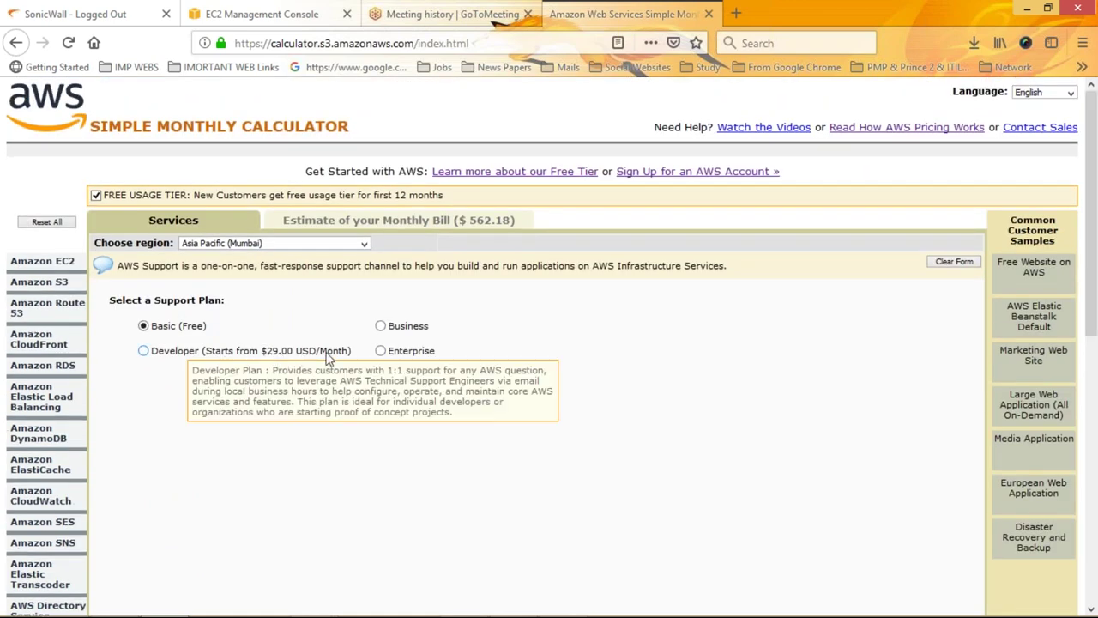
left_click(381, 328)
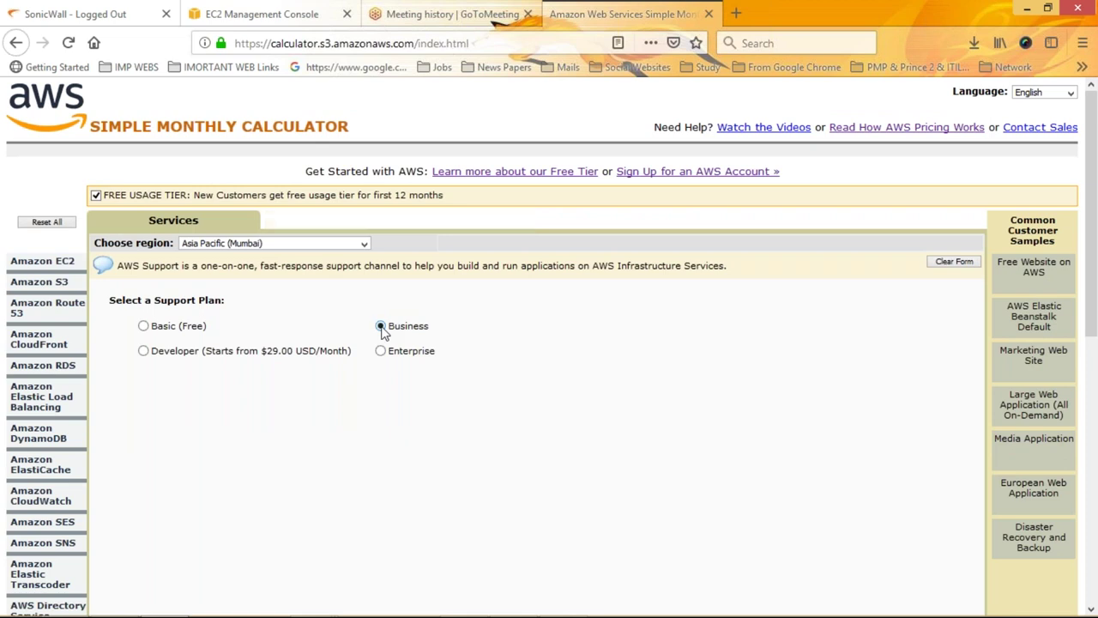
left_click(380, 351)
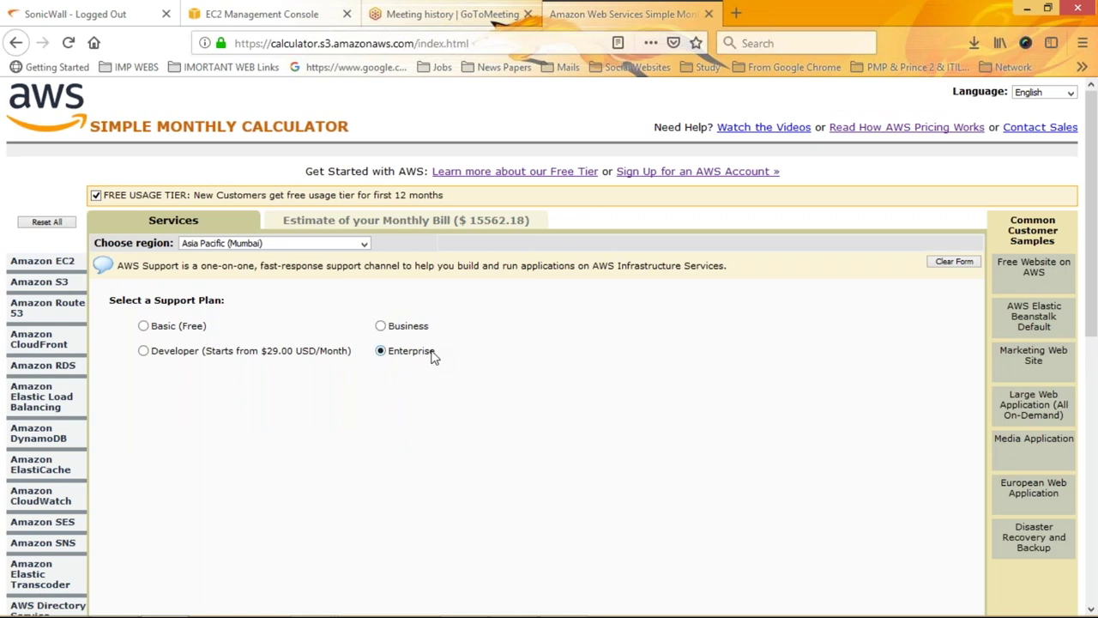
Load the Free Website on AWS customer sample, accepting the field reset, and read its monthly cost and description.
left_click(1034, 271)
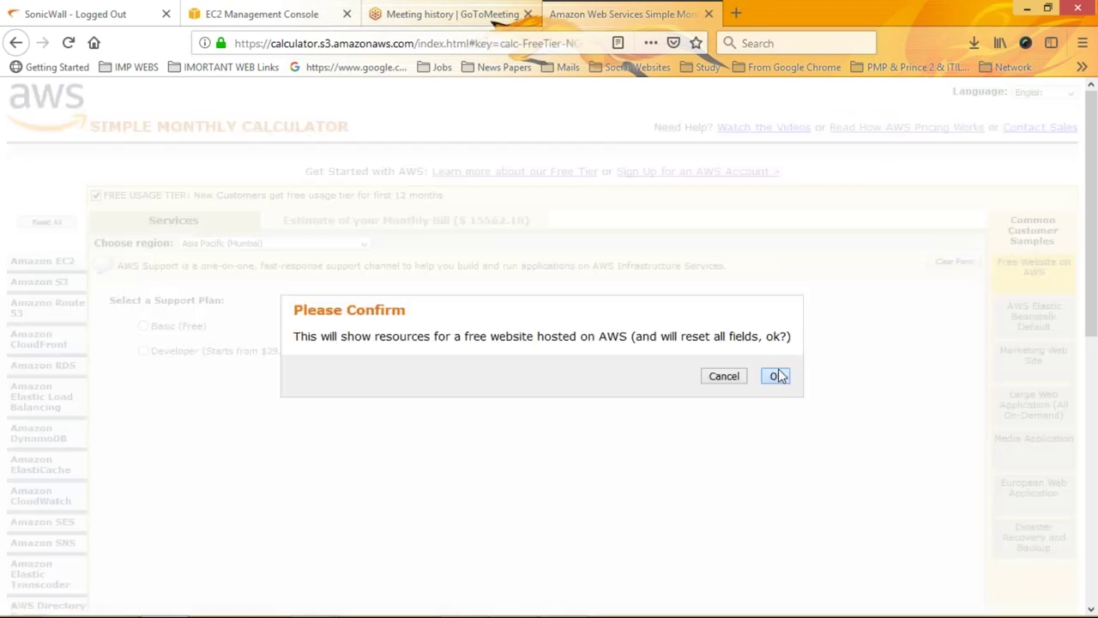
left_click(775, 376)
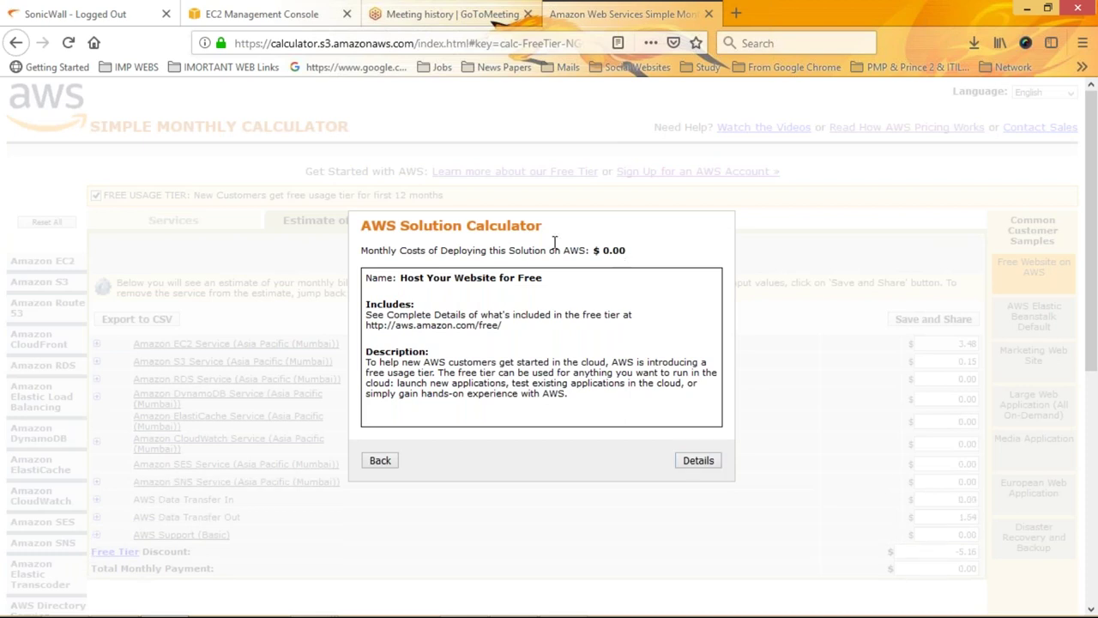
left_click_drag(539, 250, 626, 251)
left_click(490, 396)
left_click_drag(571, 396, 365, 302)
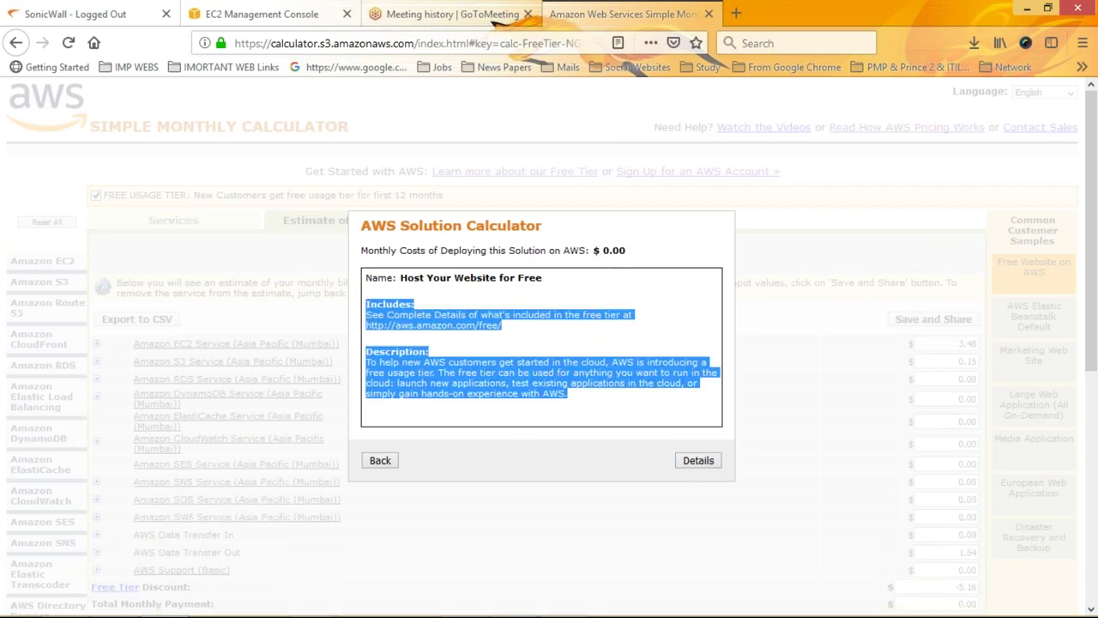
View the sample's detailed monthly bill estimate and open the Amazon Elastic Load Balancing form.
left_click(697, 461)
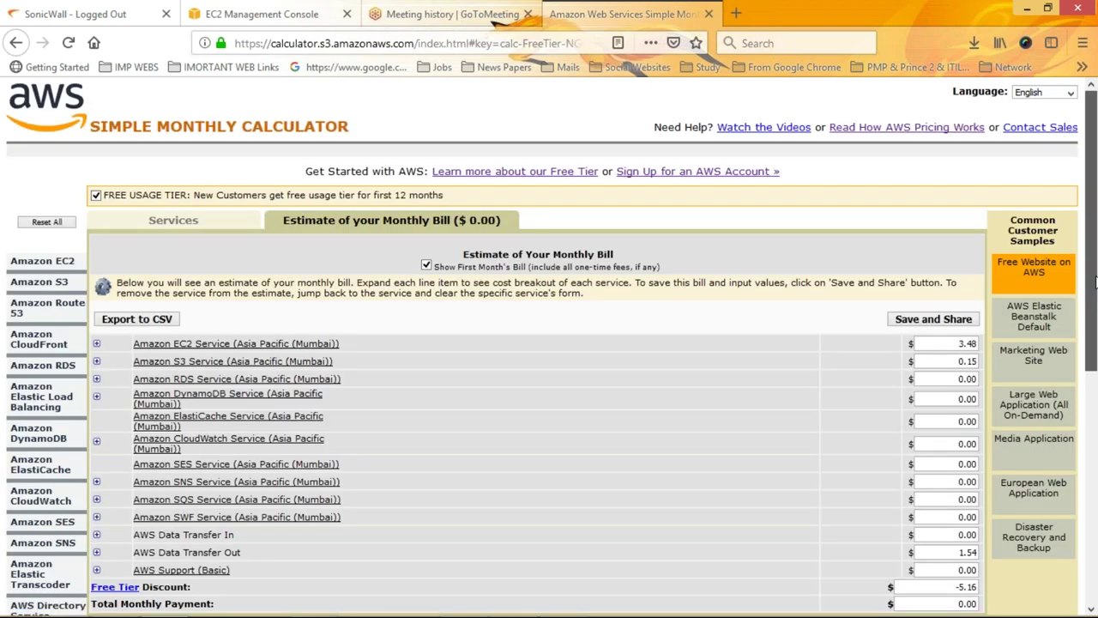
left_click_drag(1095, 284, 1095, 331)
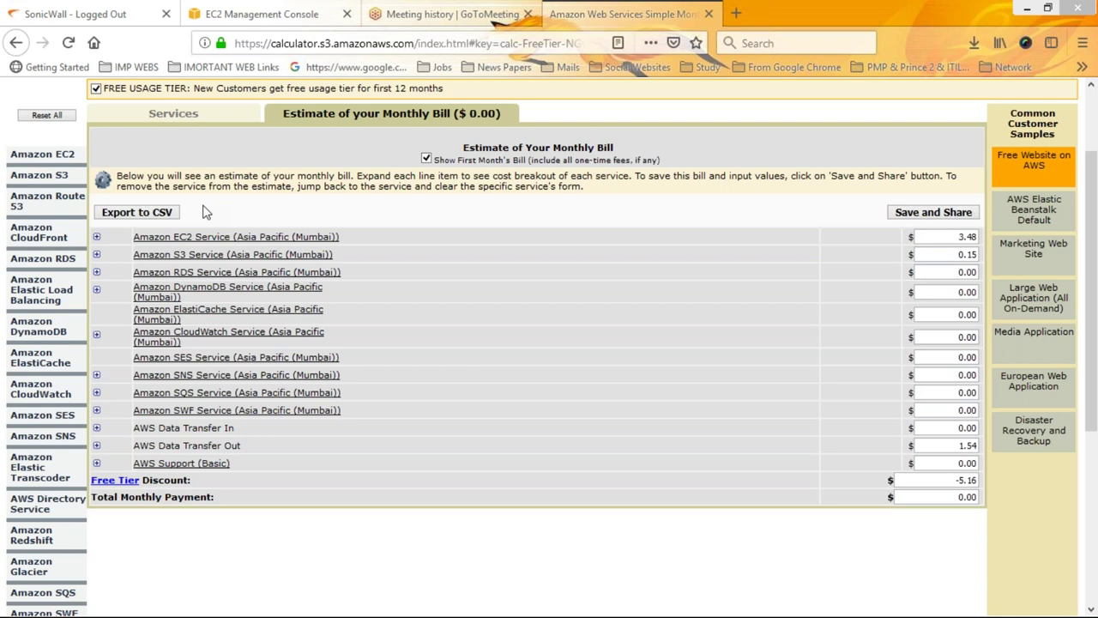
left_click(49, 294)
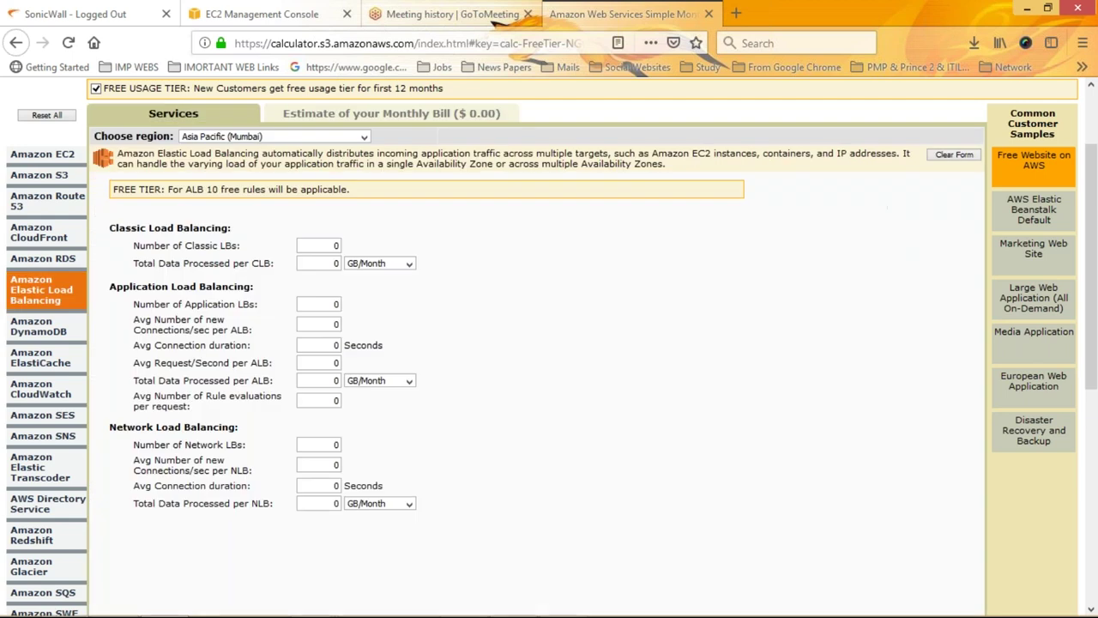
Return to the EC2 launch wizard and filter the instance types to all generations.
left_click(274, 20)
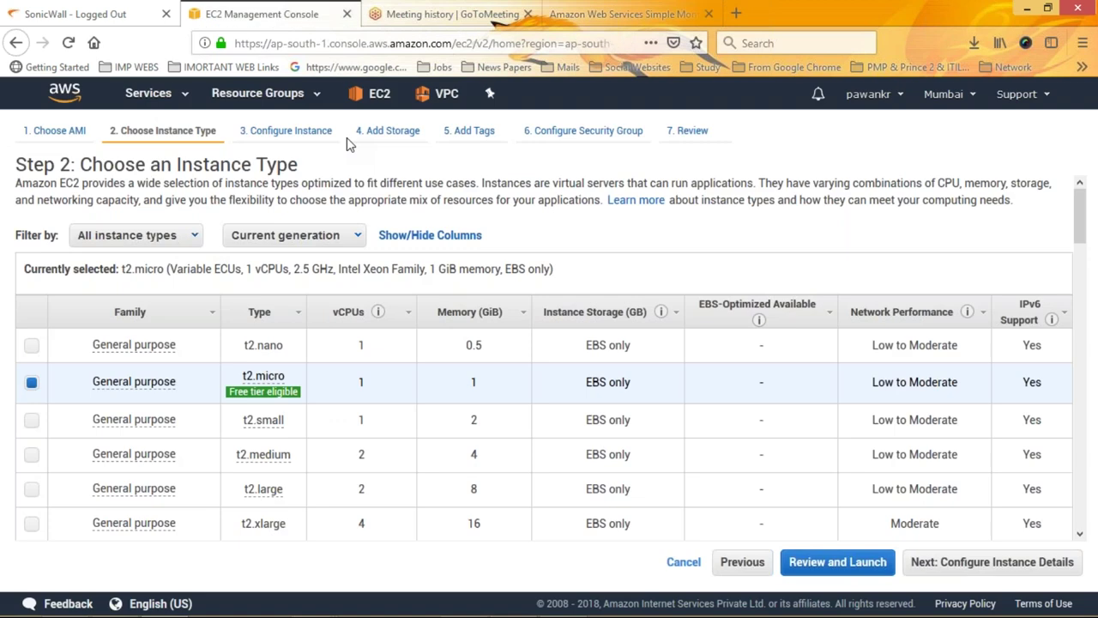
left_click(127, 234)
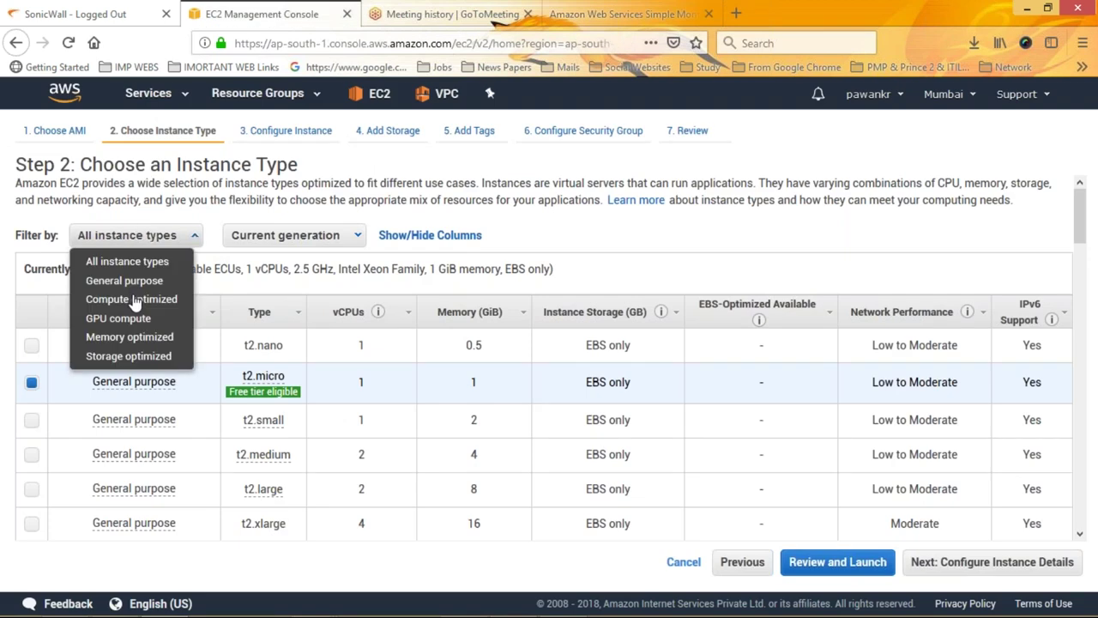
left_click(306, 232)
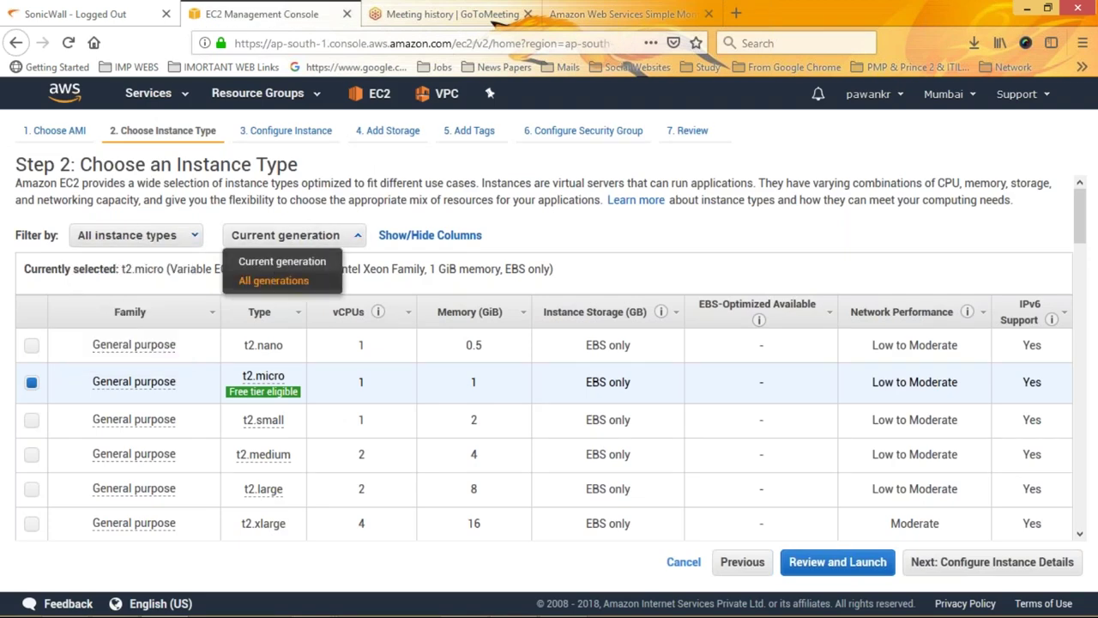
left_click(282, 261)
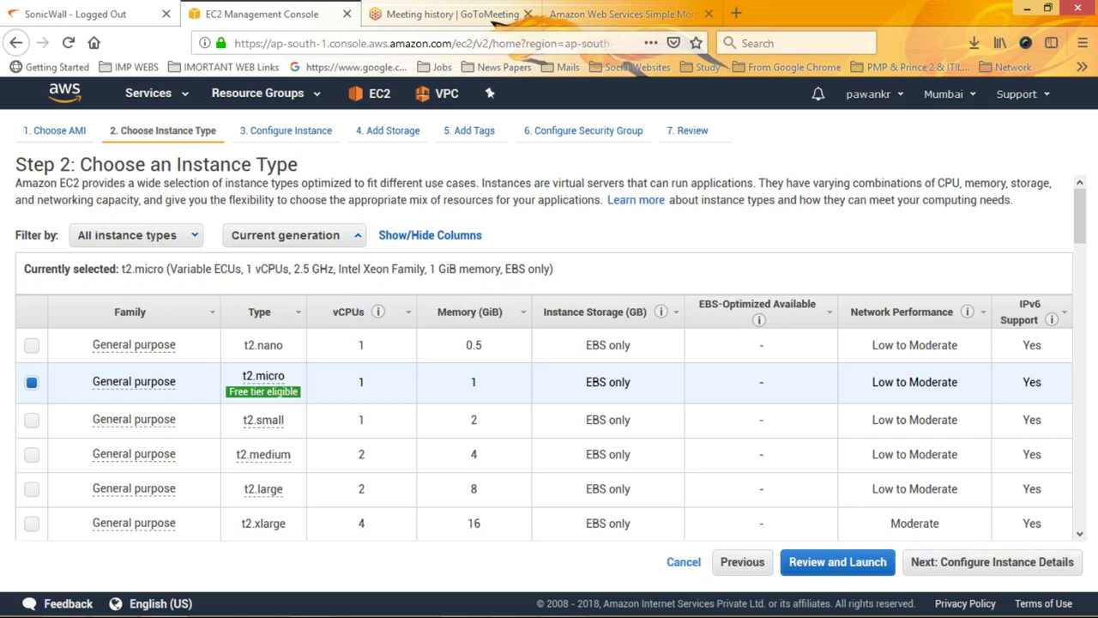
left_click(283, 236)
left_click(274, 282)
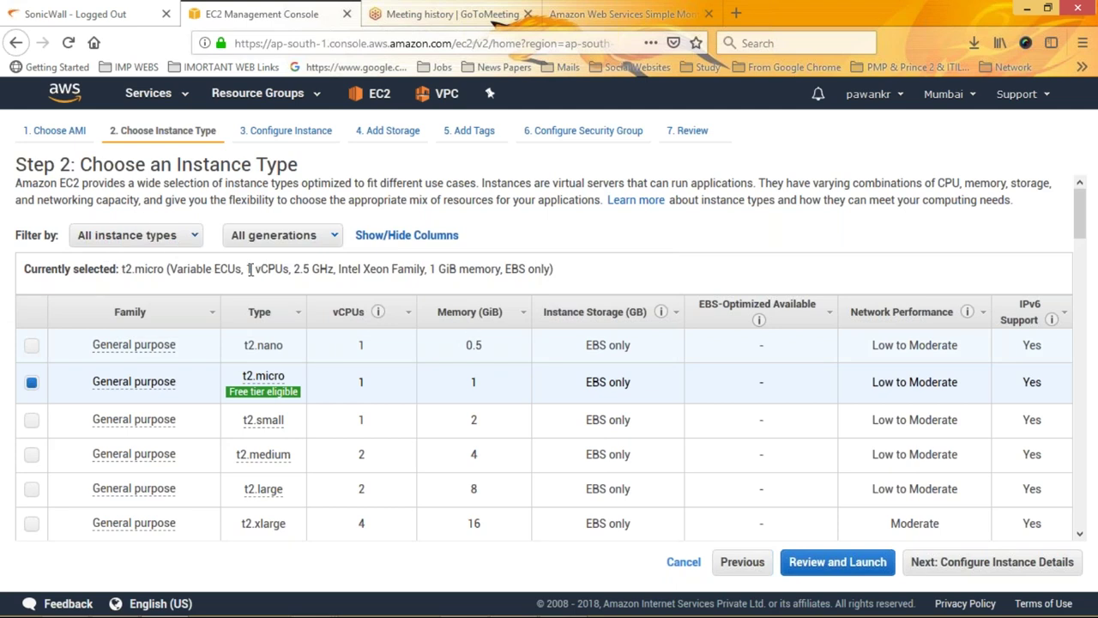
Read the selected t2.micro instance's vCPU, processor, memory and storage details and browse the instance type list.
left_click_drag(248, 269, 416, 270)
left_click(341, 270)
left_click_drag(433, 270, 547, 270)
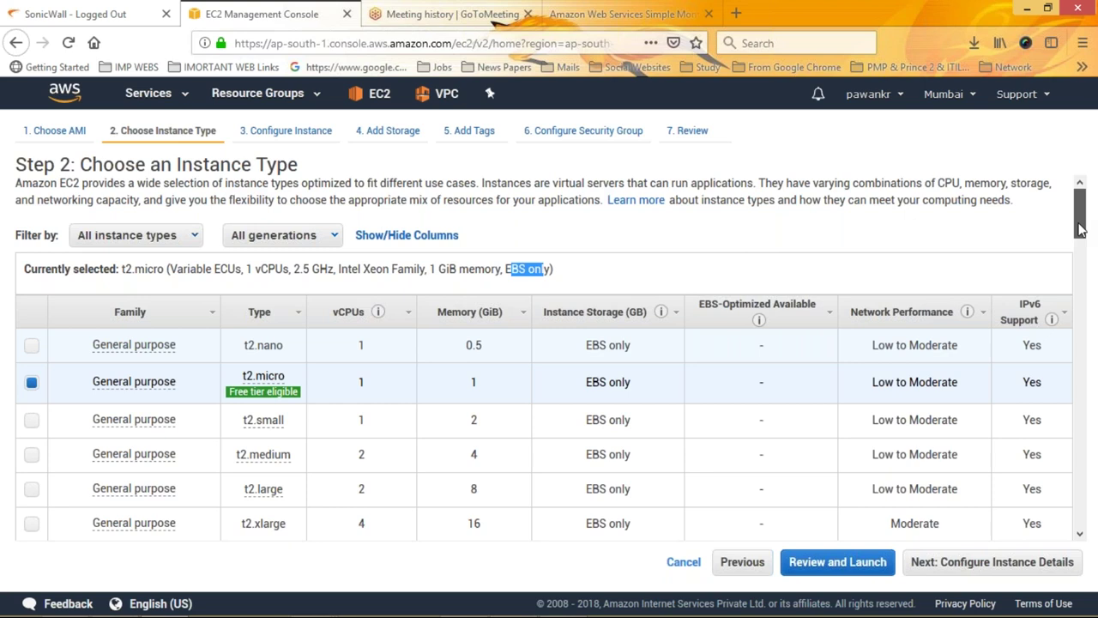
left_click_drag(1081, 228, 335, 284)
left_click(343, 279)
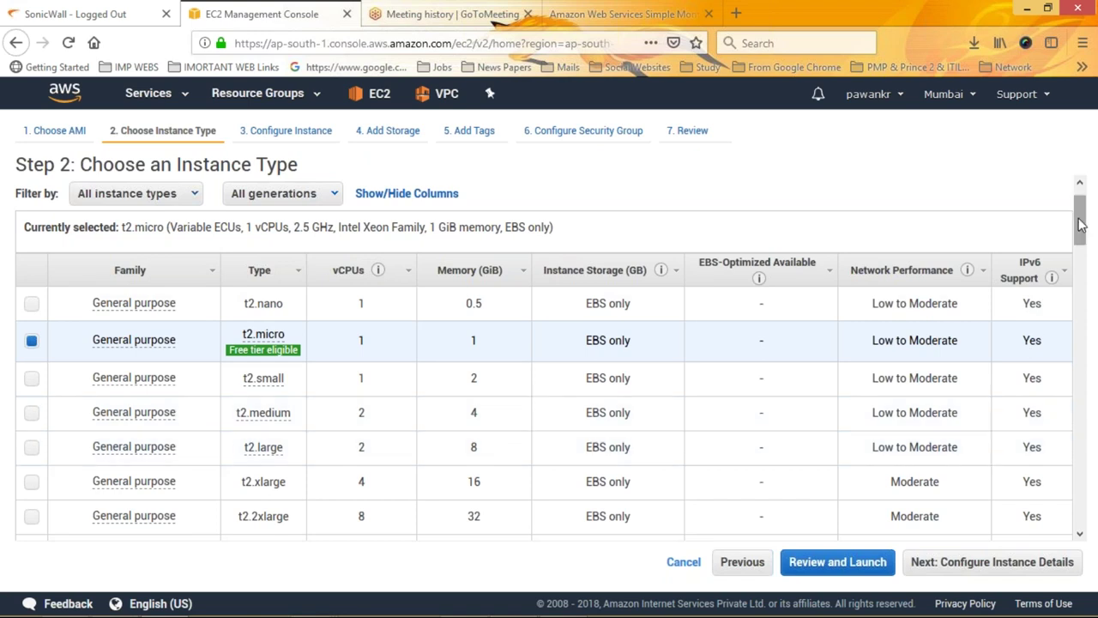
left_click_drag(1080, 287, 282, 136)
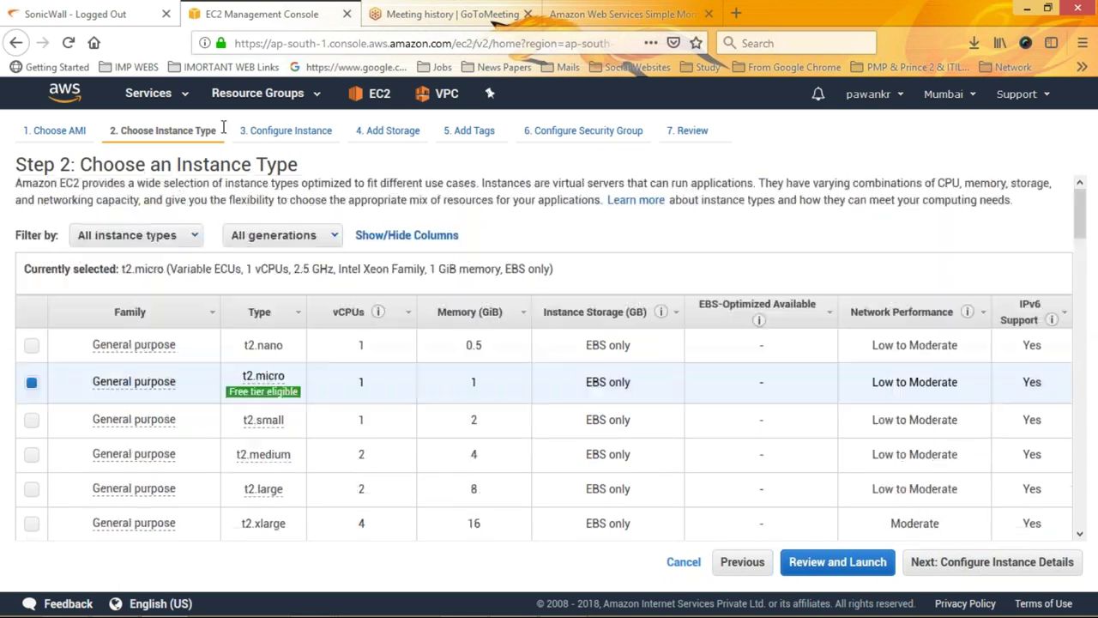
Open the wizard's instance details configuration, try 10 as the number of instances, and set it to 3.
left_click(281, 133)
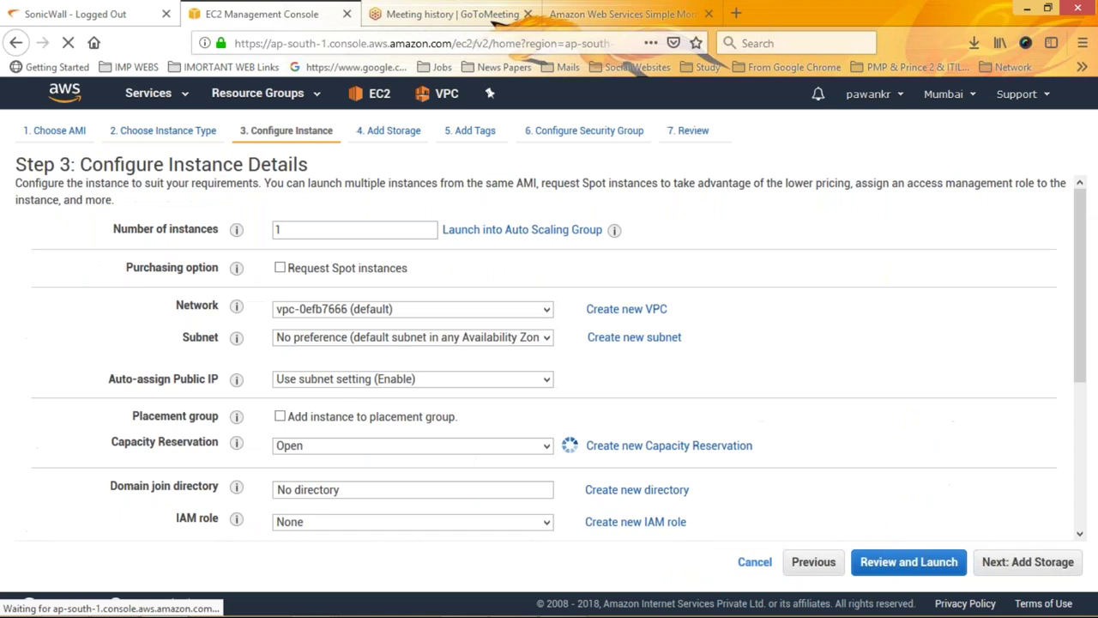
left_click_drag(115, 230, 221, 241)
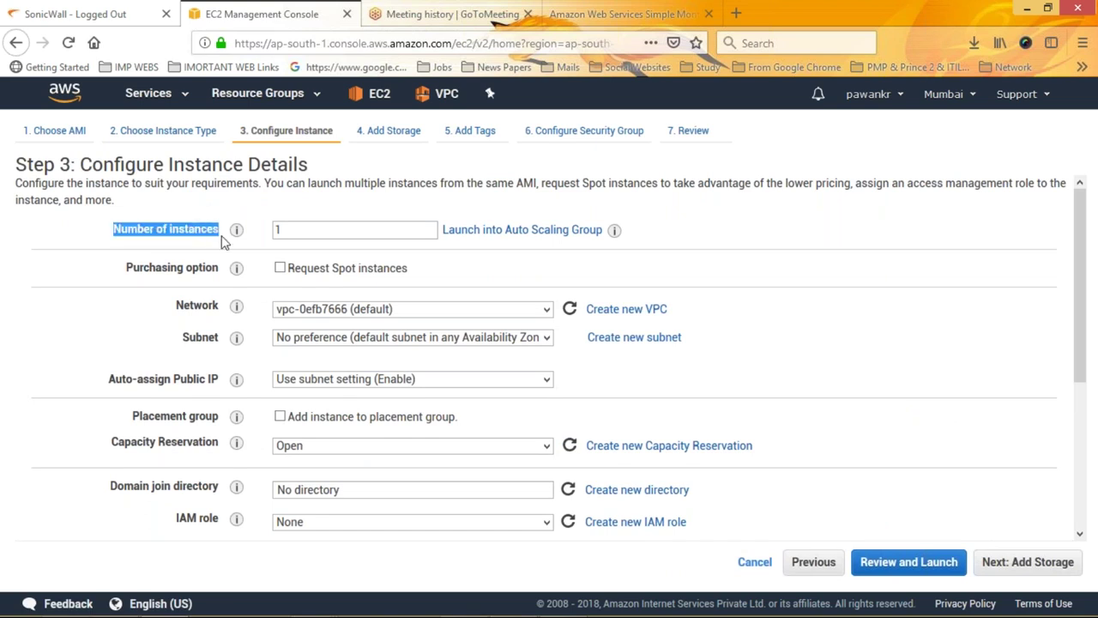
double_click(294, 228)
key("BackSpace")
type("10")
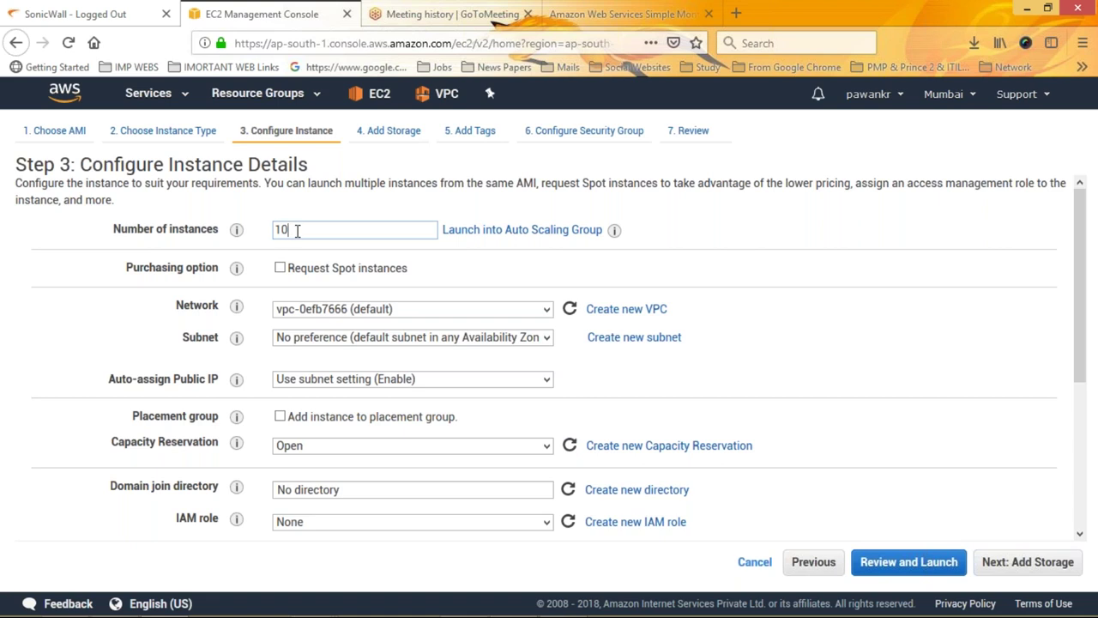
double_click(297, 230)
key("BackSpace")
type("3")
left_click(915, 398)
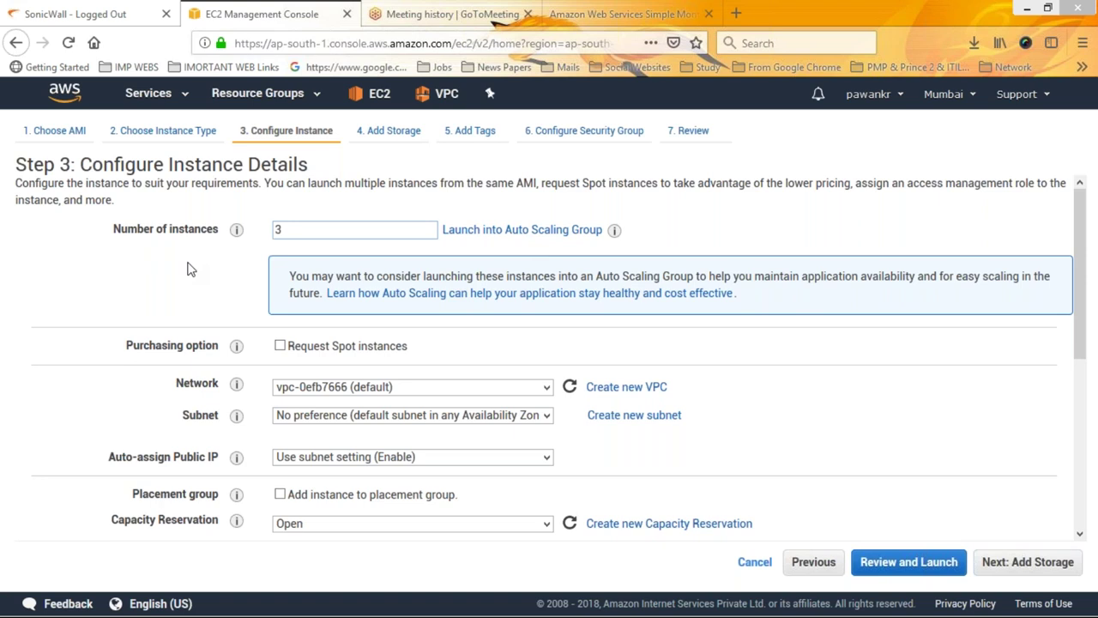
Try 6 as the number of instances and restore it to 3.
double_click(291, 229)
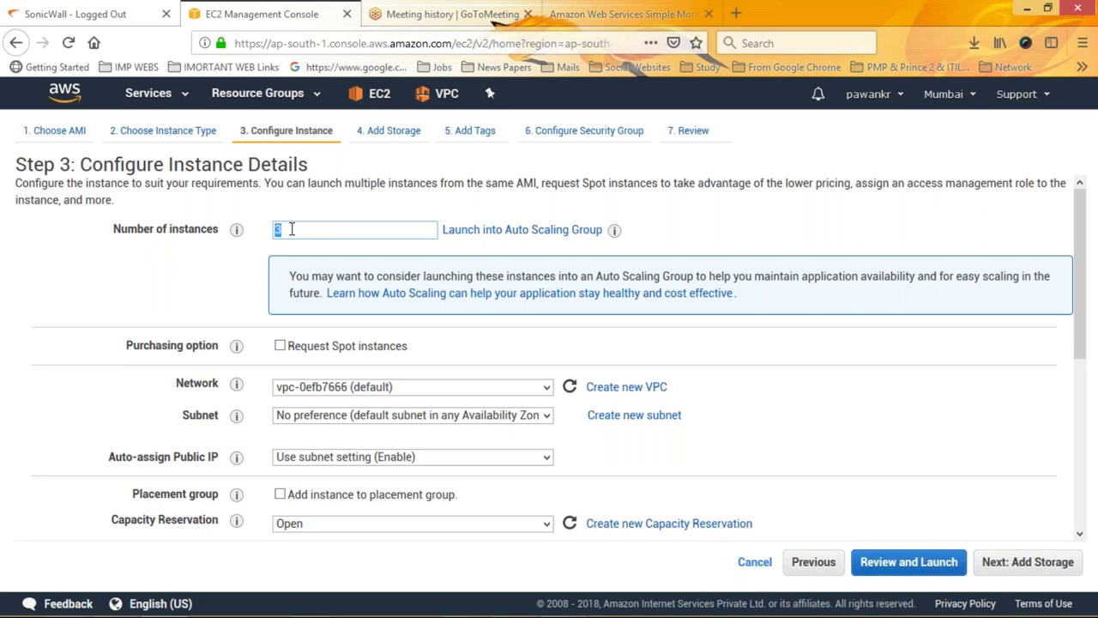
type("6")
key("BackSpace")
type("3")
Open the EC2 dashboard in a new browser tab, leaving the launch wizard open, and switch to it.
left_click_drag(1075, 254, 1085, 308)
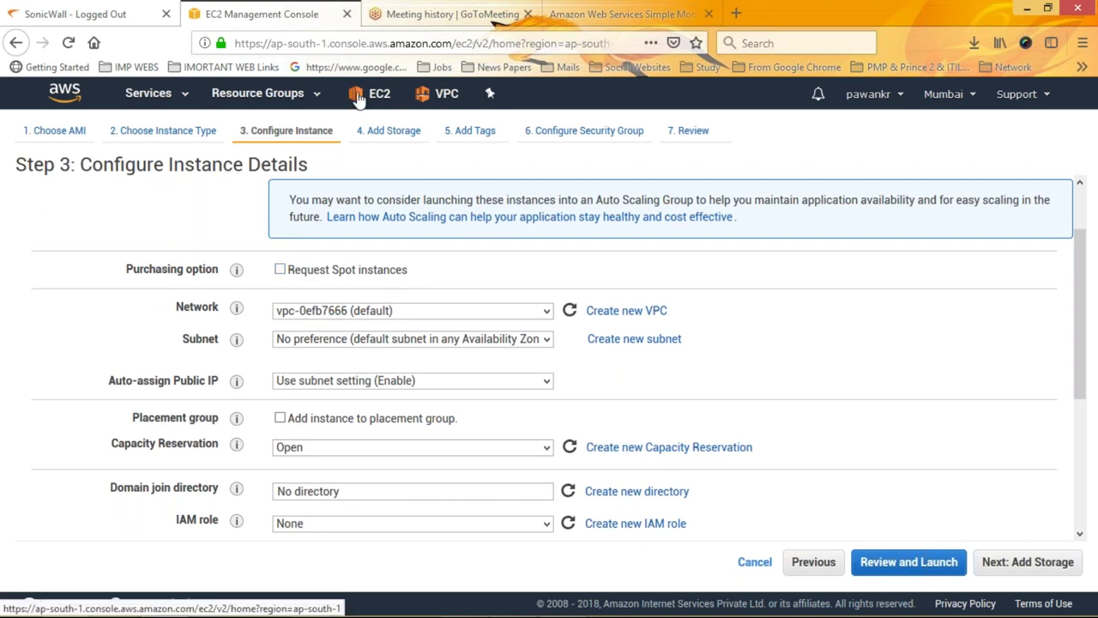
left_click(247, 98)
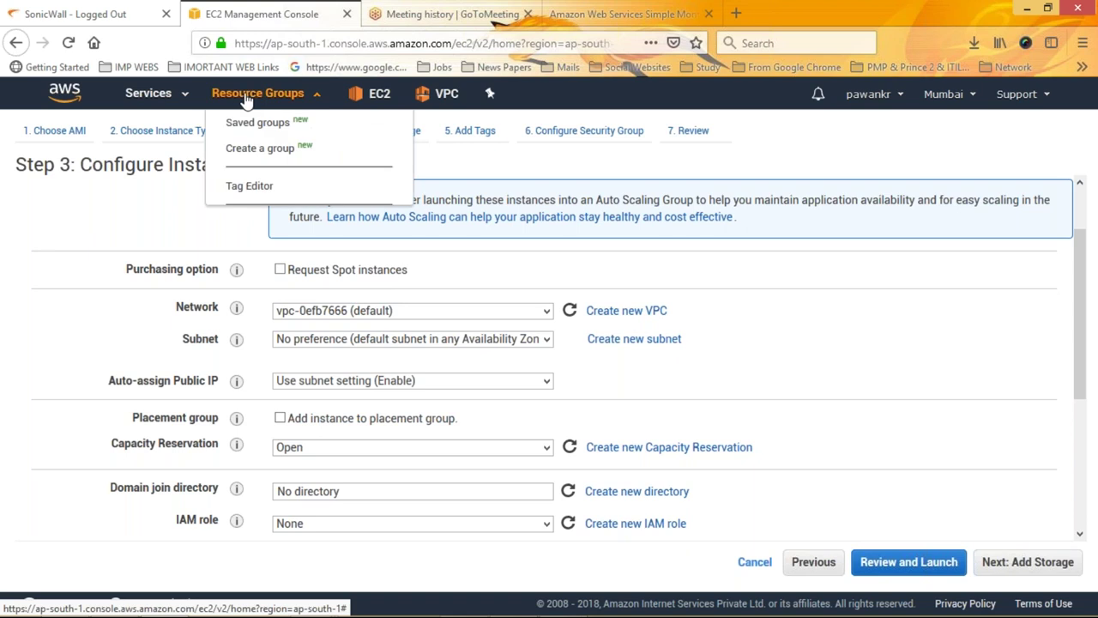
left_click(160, 101)
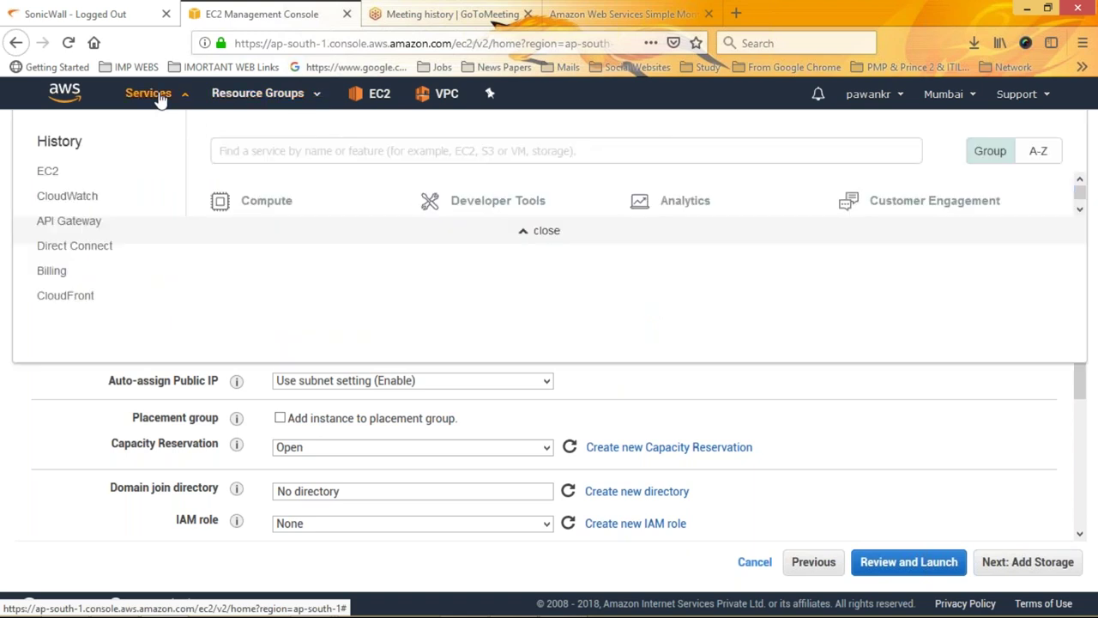
right_click(49, 173)
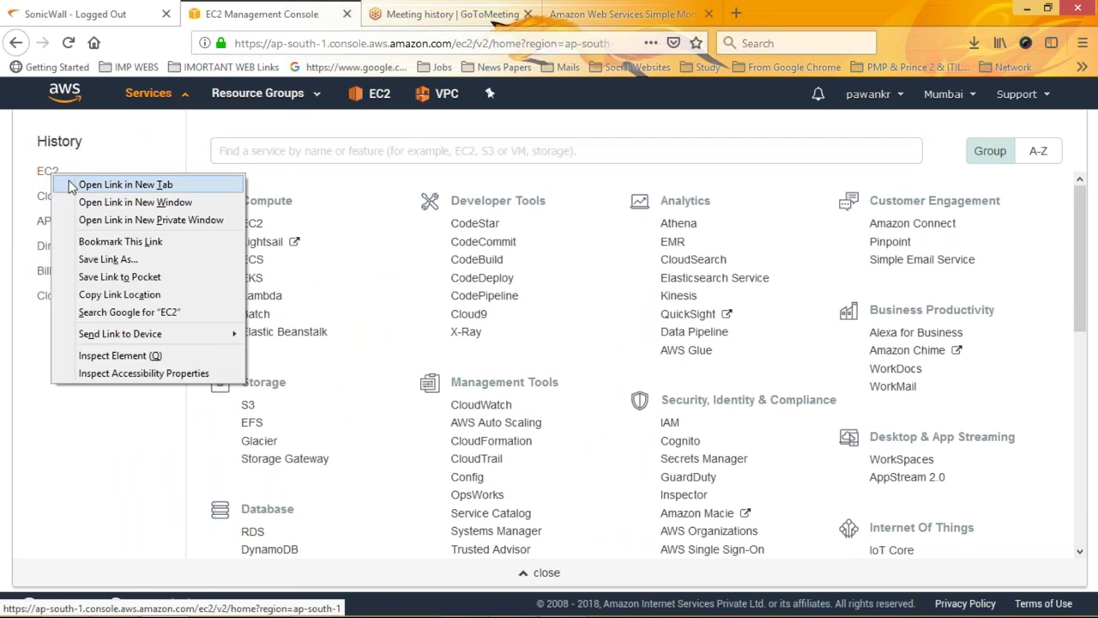
left_click(125, 185)
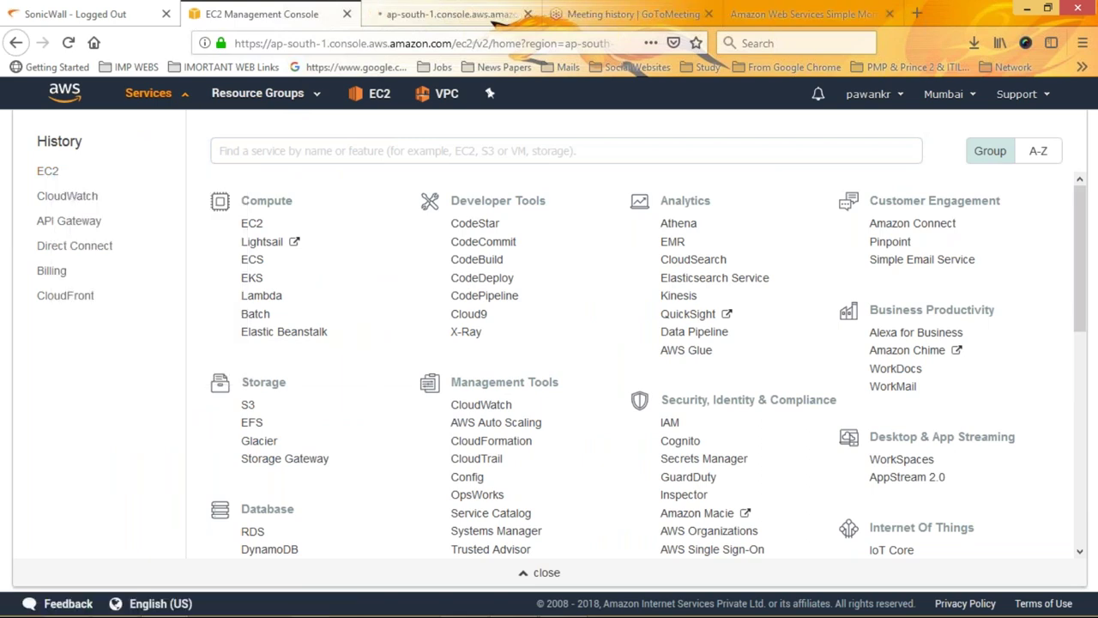
left_click(436, 16)
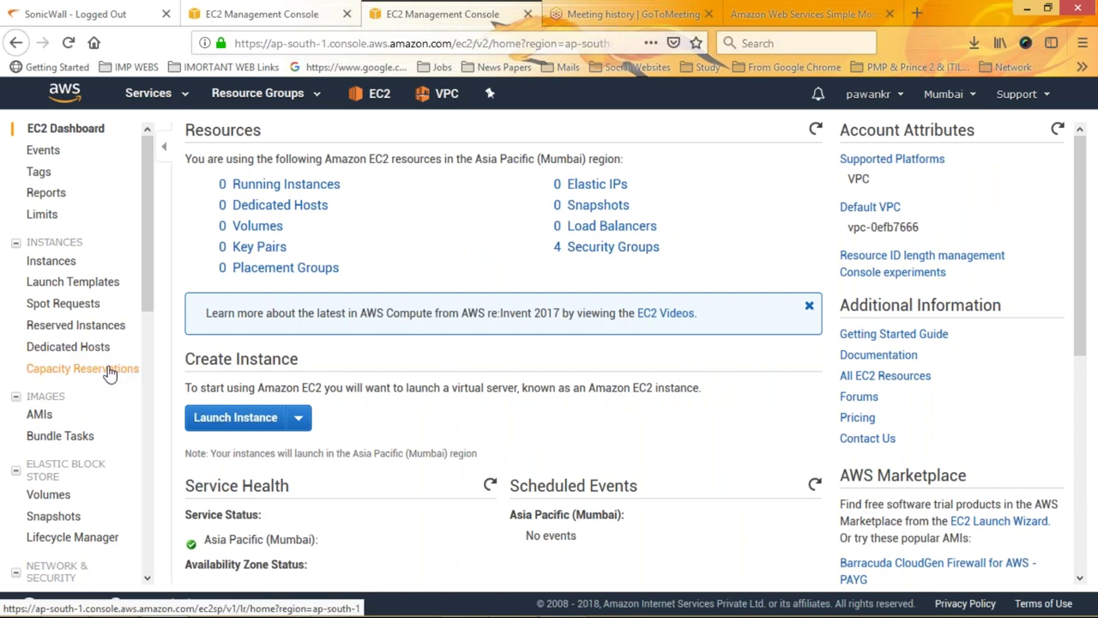
View the Spot Requests page, then search the Reserved Instances purchase offerings for Linux/UNIX on t2.micro.
left_click(63, 305)
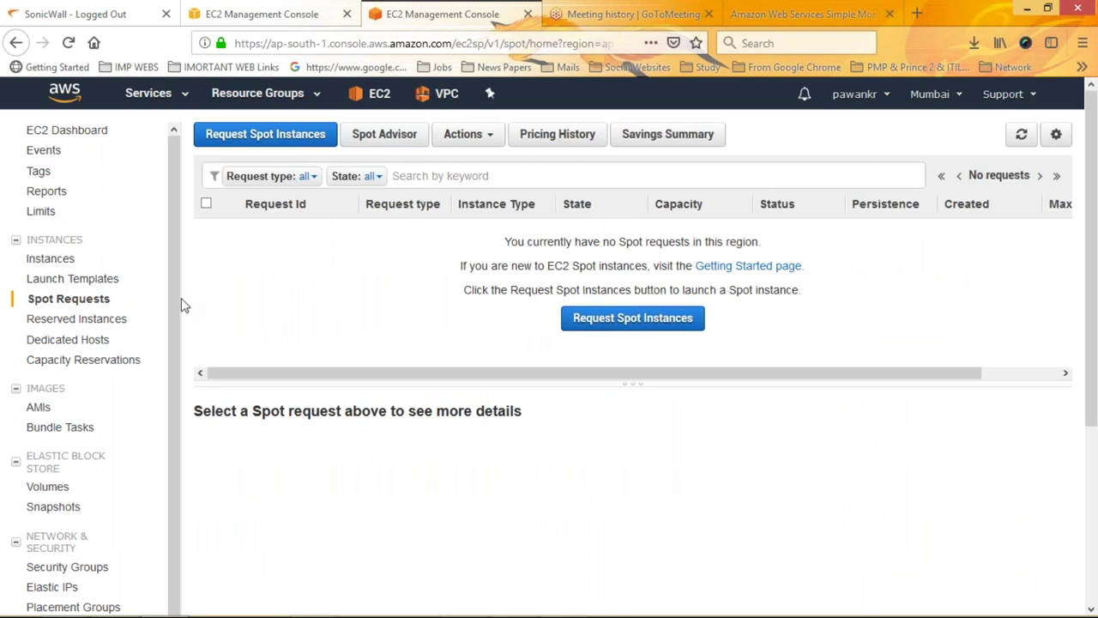
left_click(77, 318)
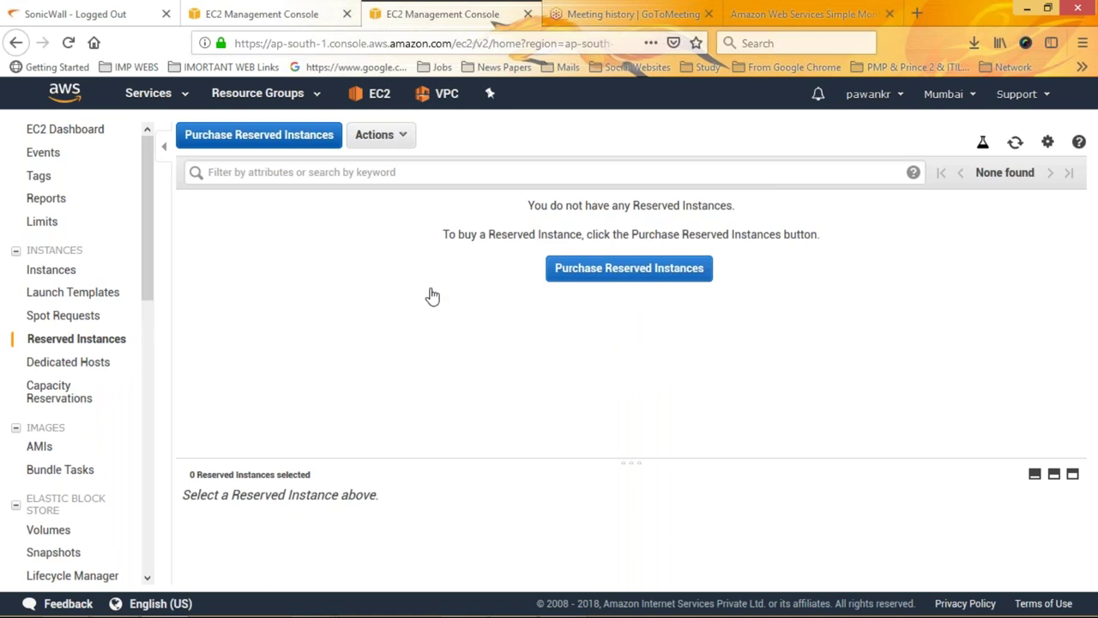
left_click(629, 268)
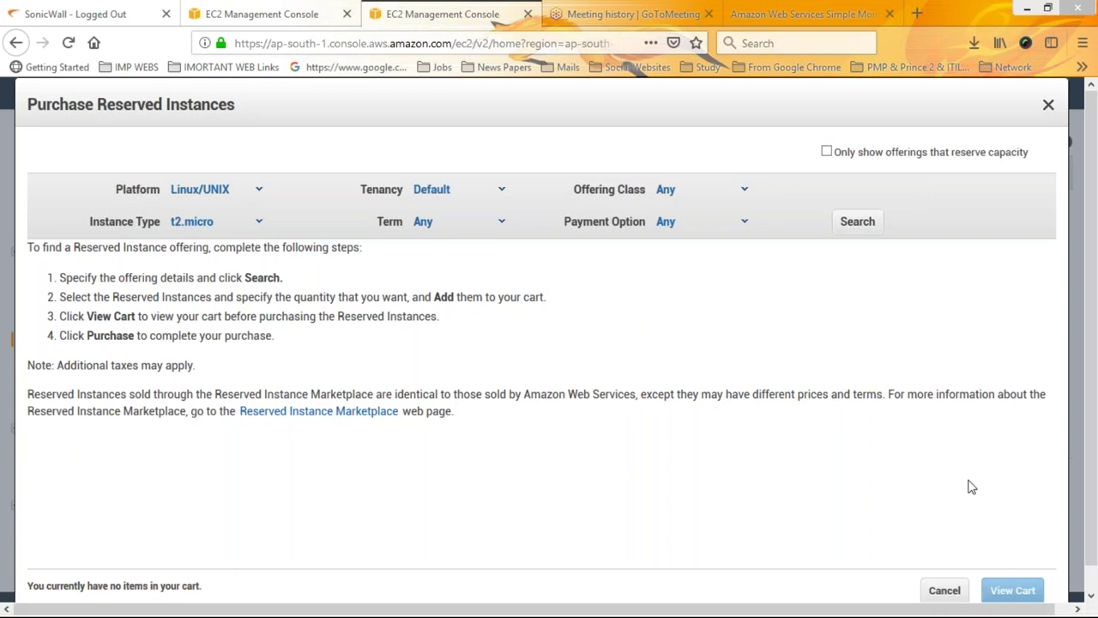
left_click(857, 223)
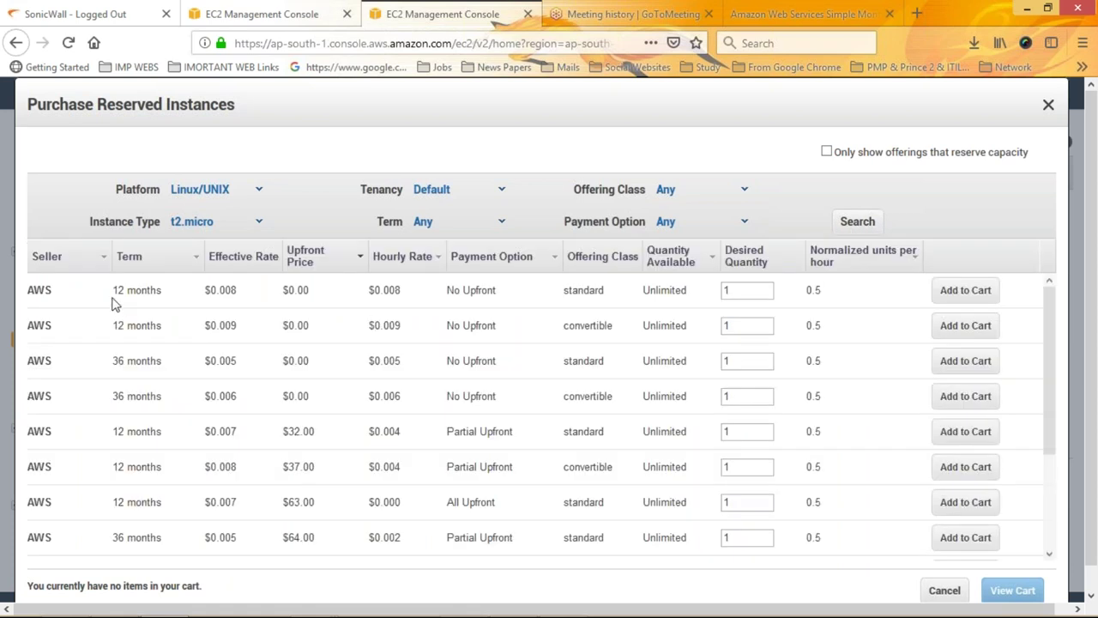
Compare the 12-month and 36-month terms and look through the t2.micro reserved instance offerings.
left_click_drag(113, 290, 176, 302)
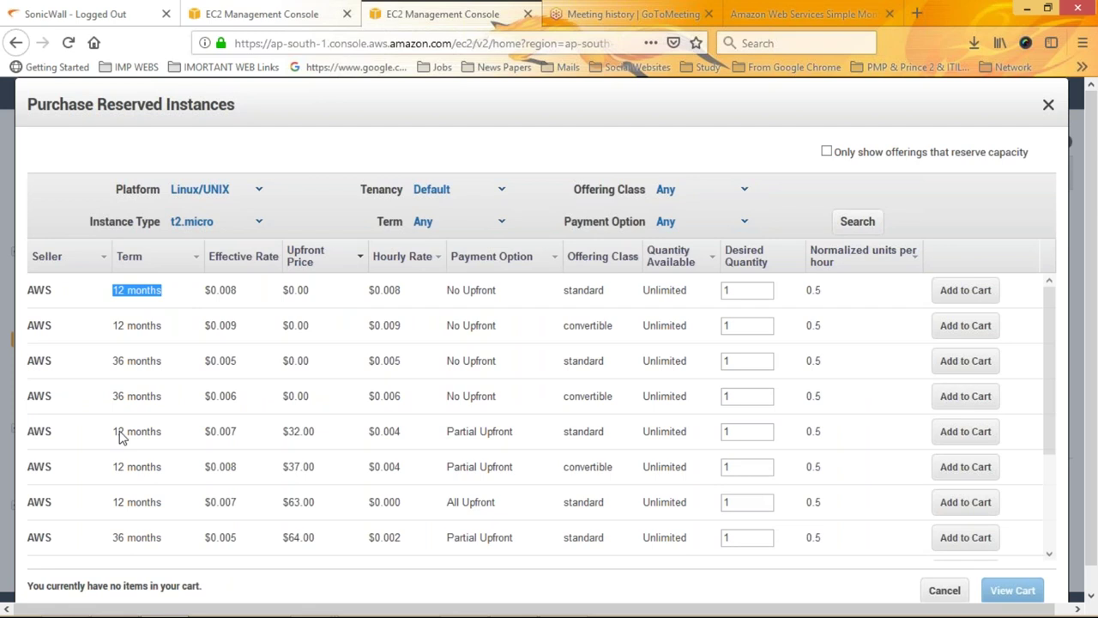
left_click(112, 400)
left_click_drag(112, 400, 171, 402)
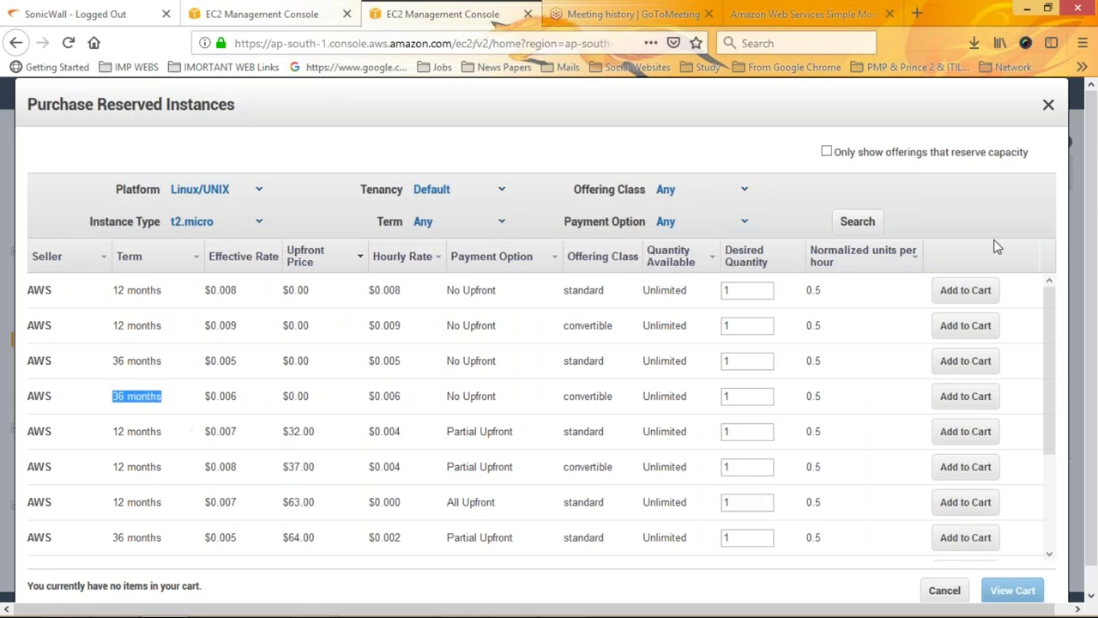
left_click_drag(1051, 329, 1061, 455)
scroll(1063, 349, "up", 2)
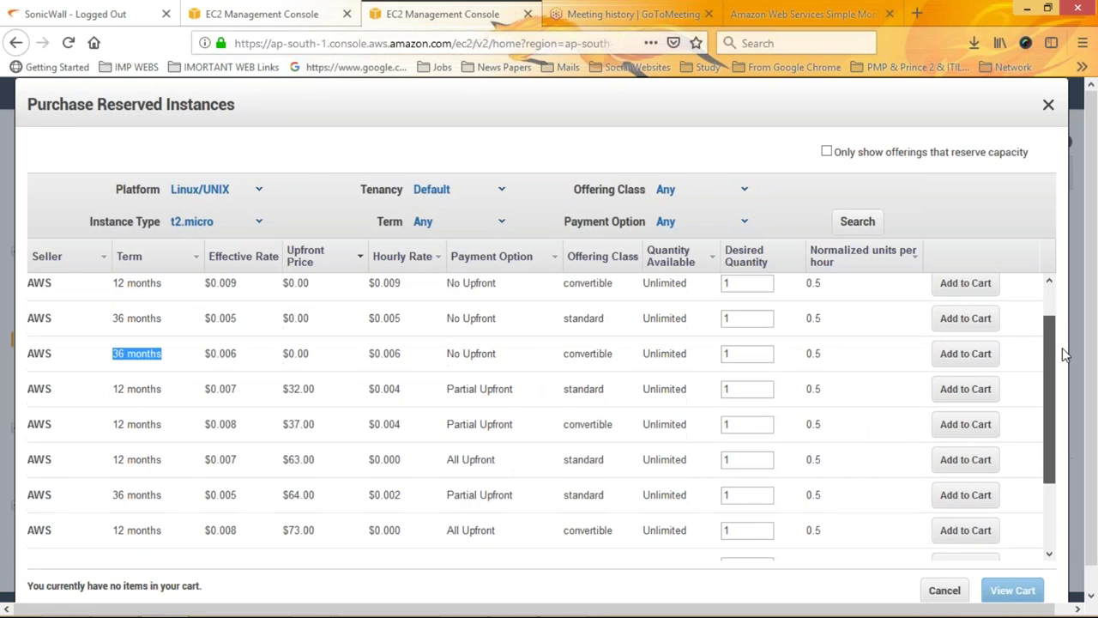
scroll(1062, 296, "up", 1)
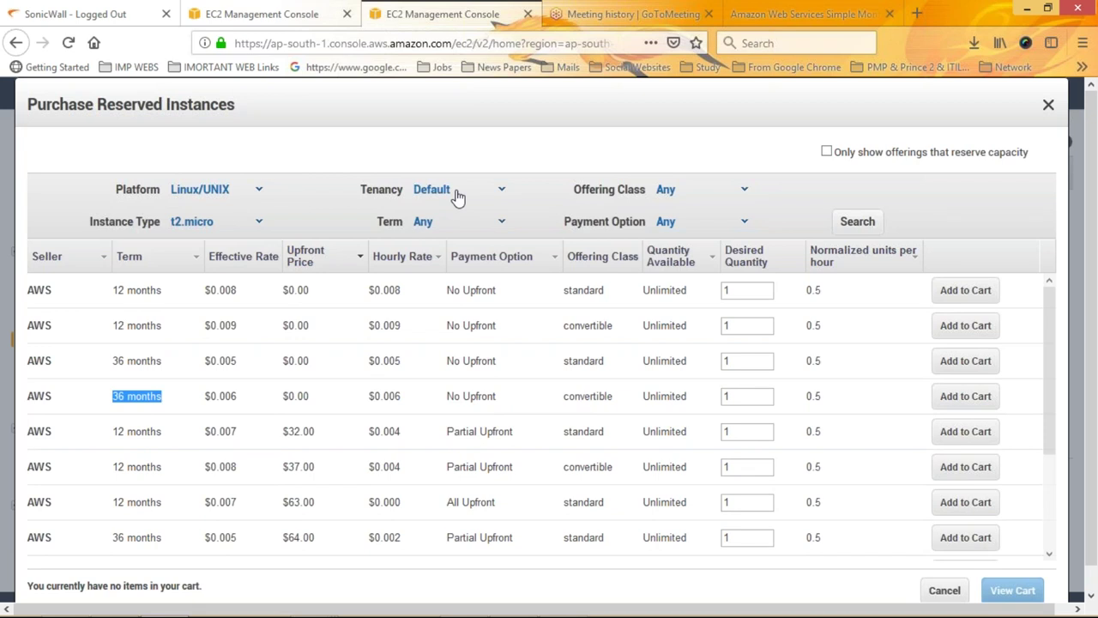
Filter the reserved instance offerings to Dedicated tenancy, Convertible offering class and Partial Upfront payment.
left_click(503, 190)
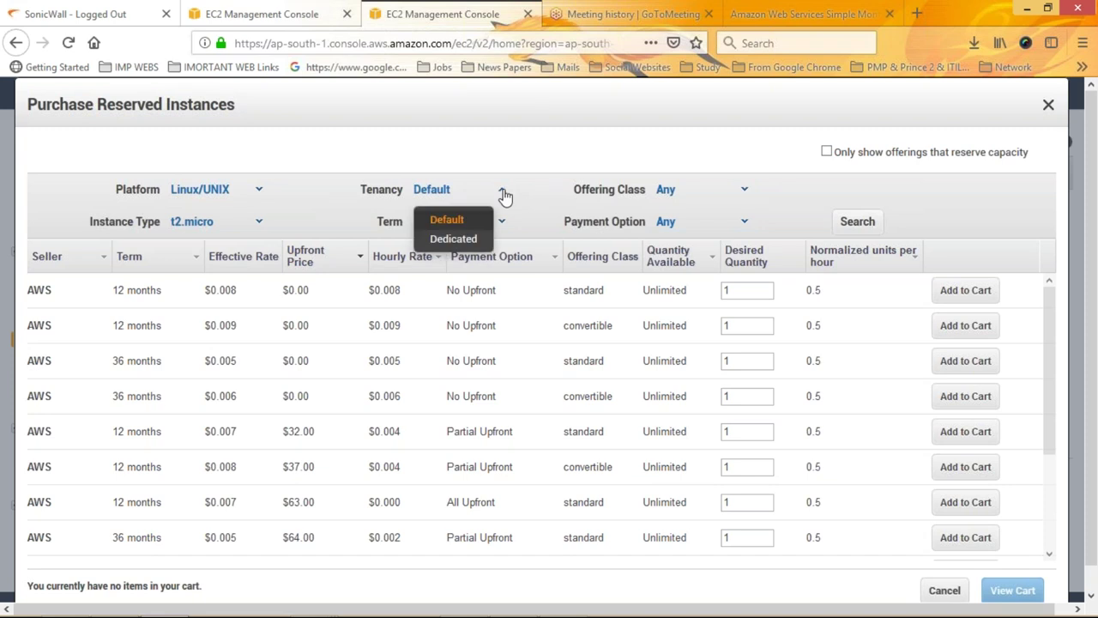
left_click(463, 240)
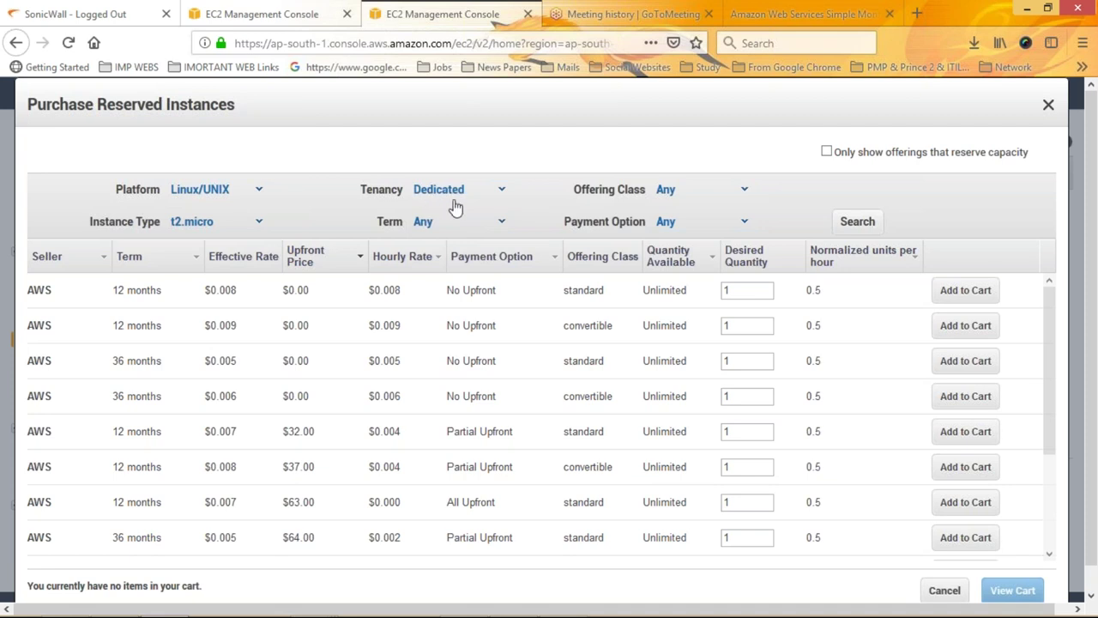
left_click(749, 189)
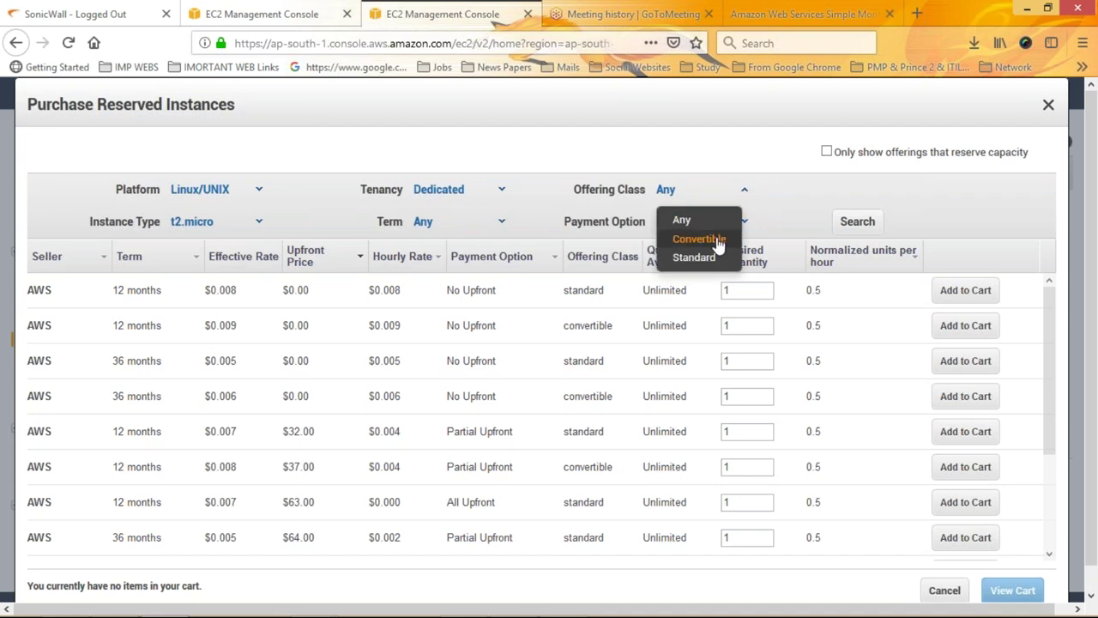
left_click(719, 241)
left_click(744, 223)
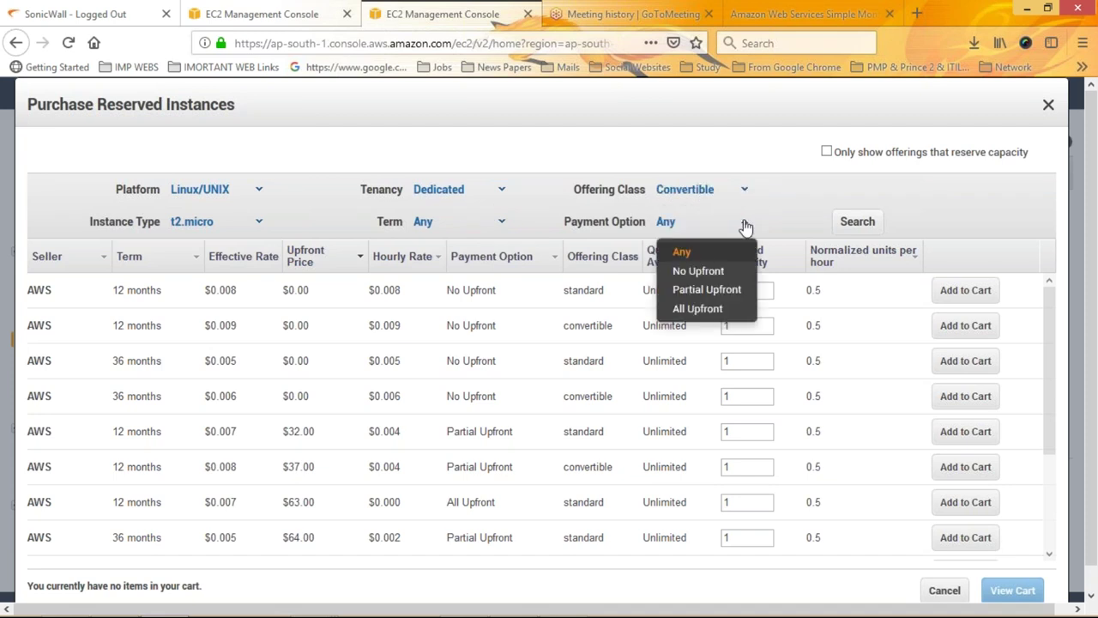
left_click(708, 291)
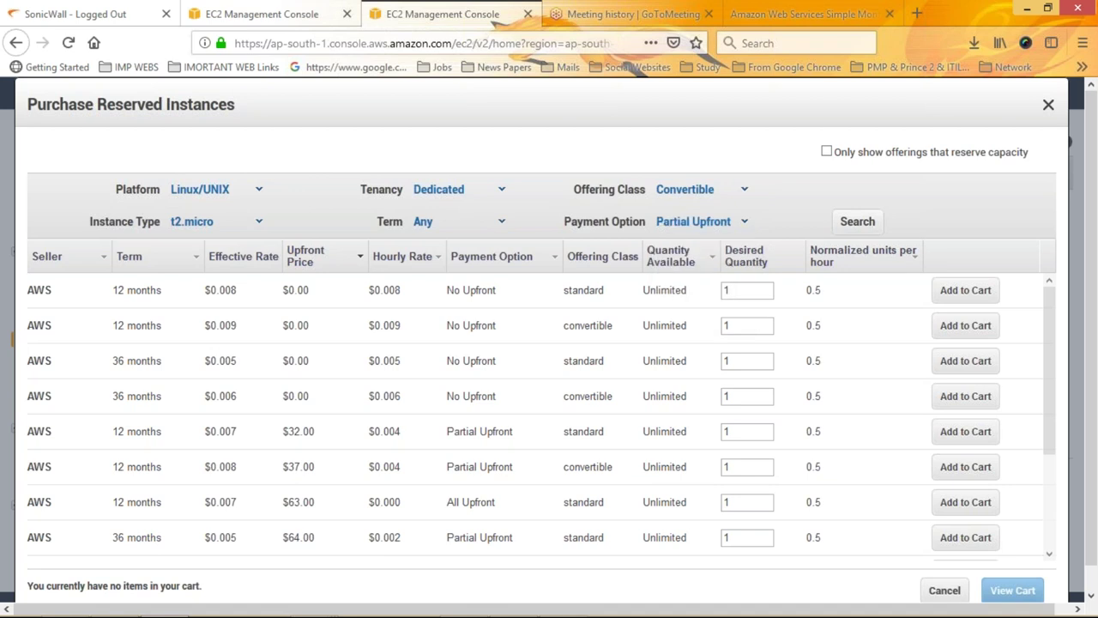
Search for r4.xlarge reserved instance offerings with a 12 months - 36 months term, then close the purchase dialog.
left_click(502, 225)
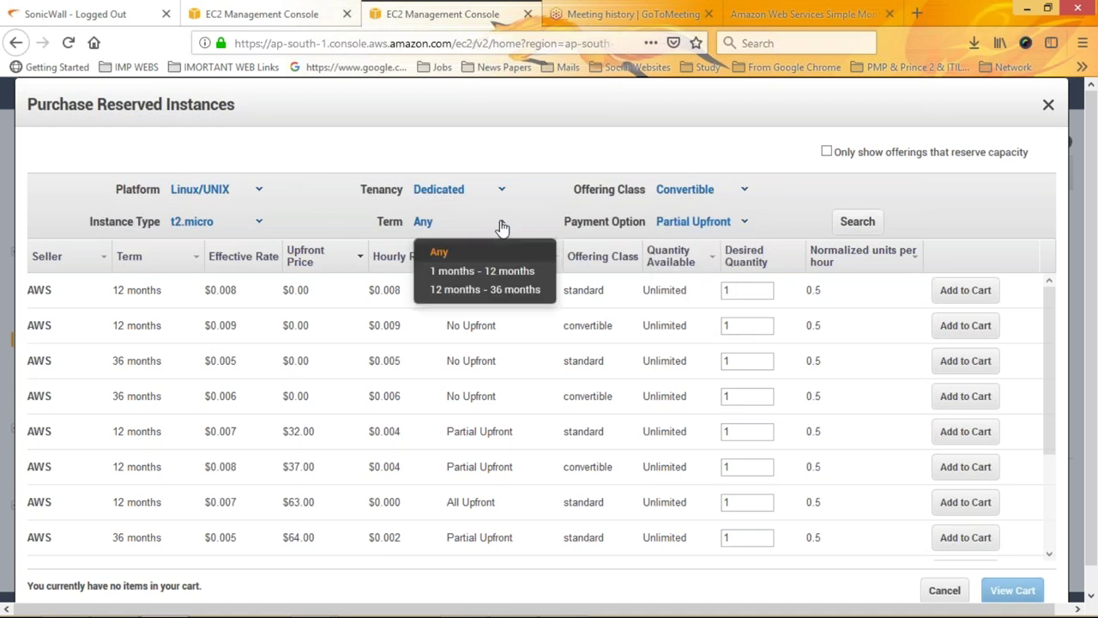
left_click(504, 289)
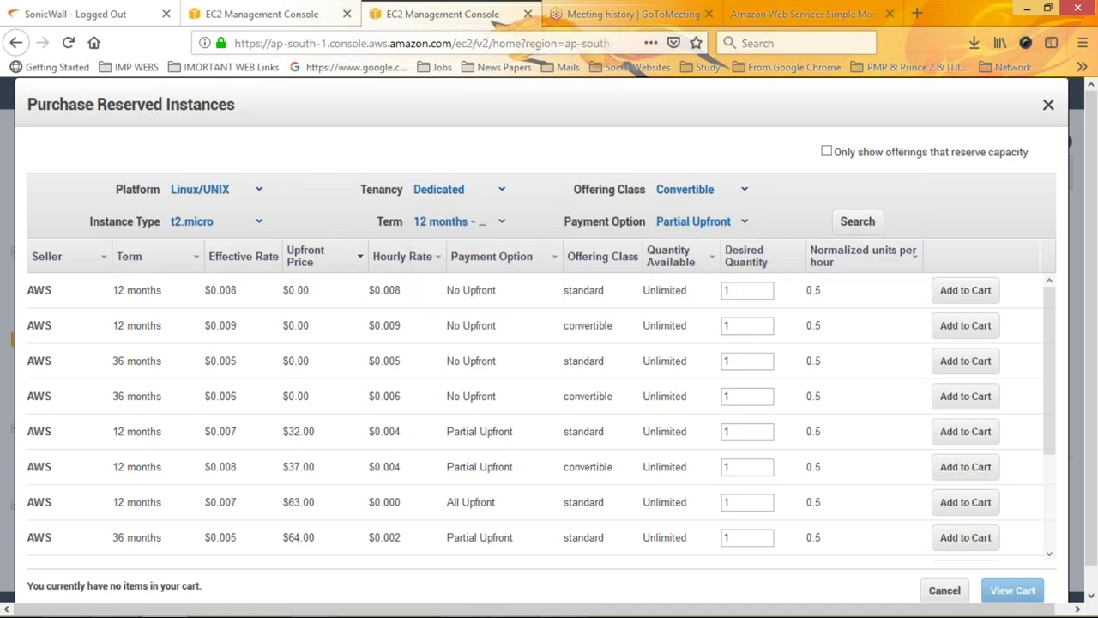
left_click(260, 224)
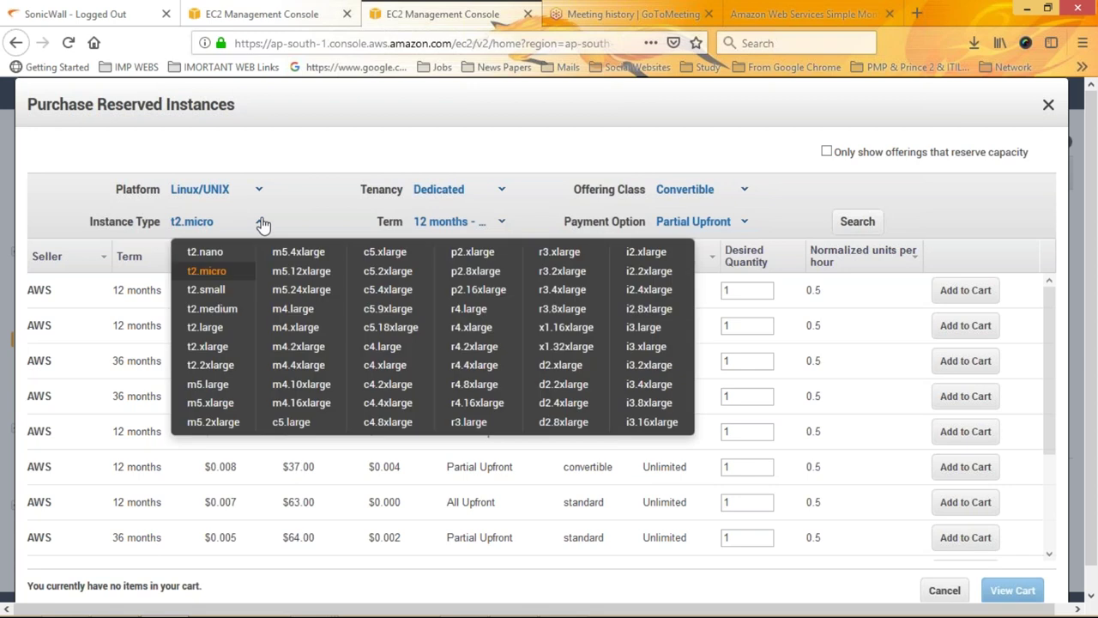
left_click(470, 329)
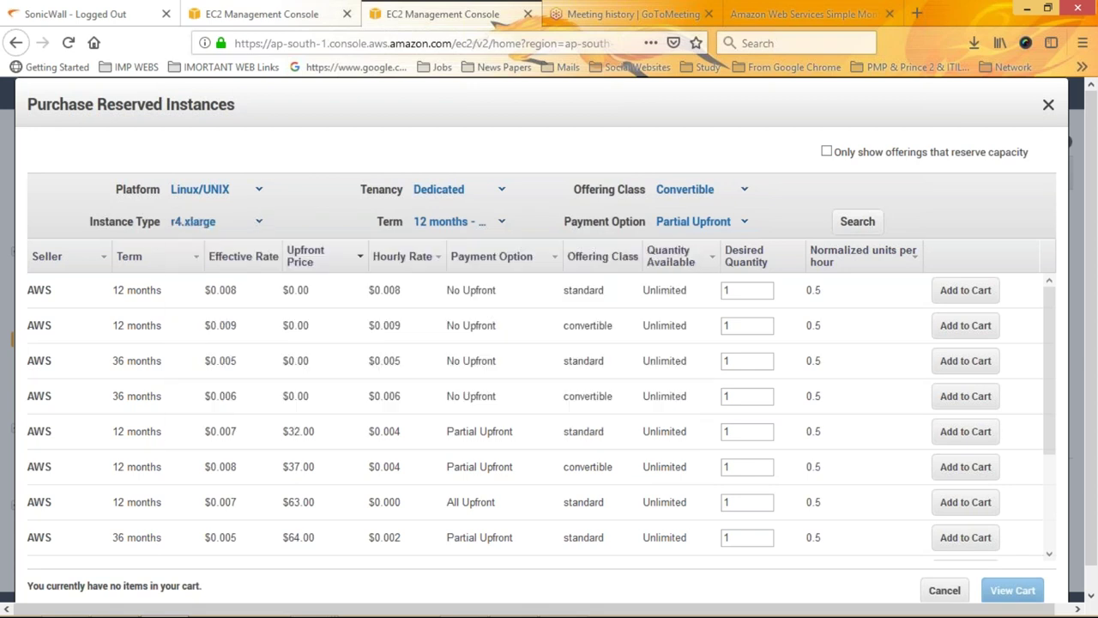
left_click(860, 223)
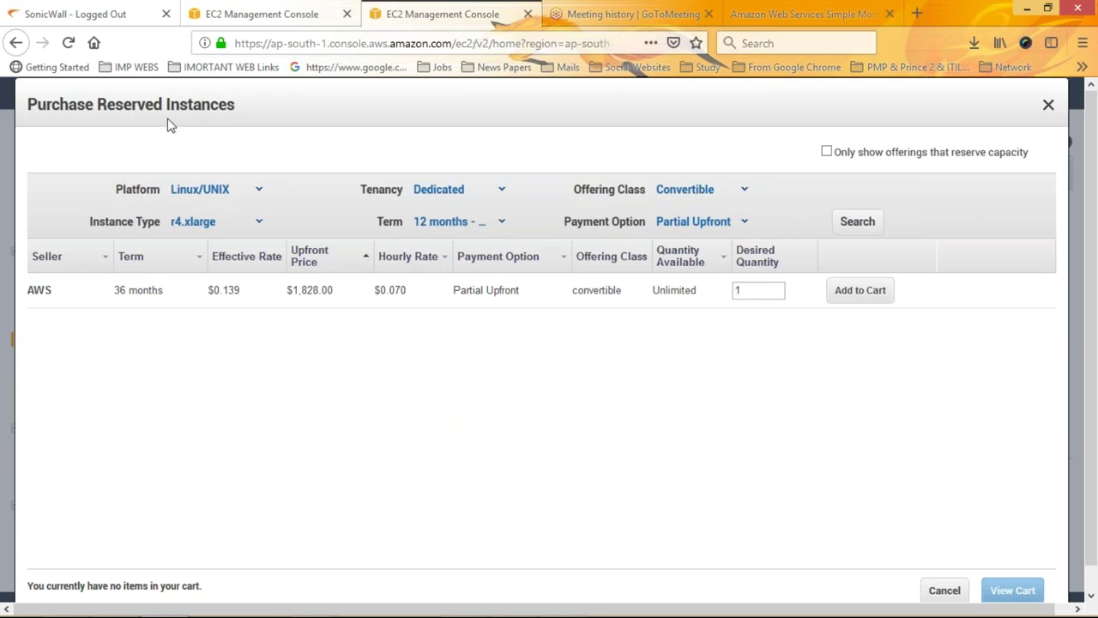
left_click(1051, 105)
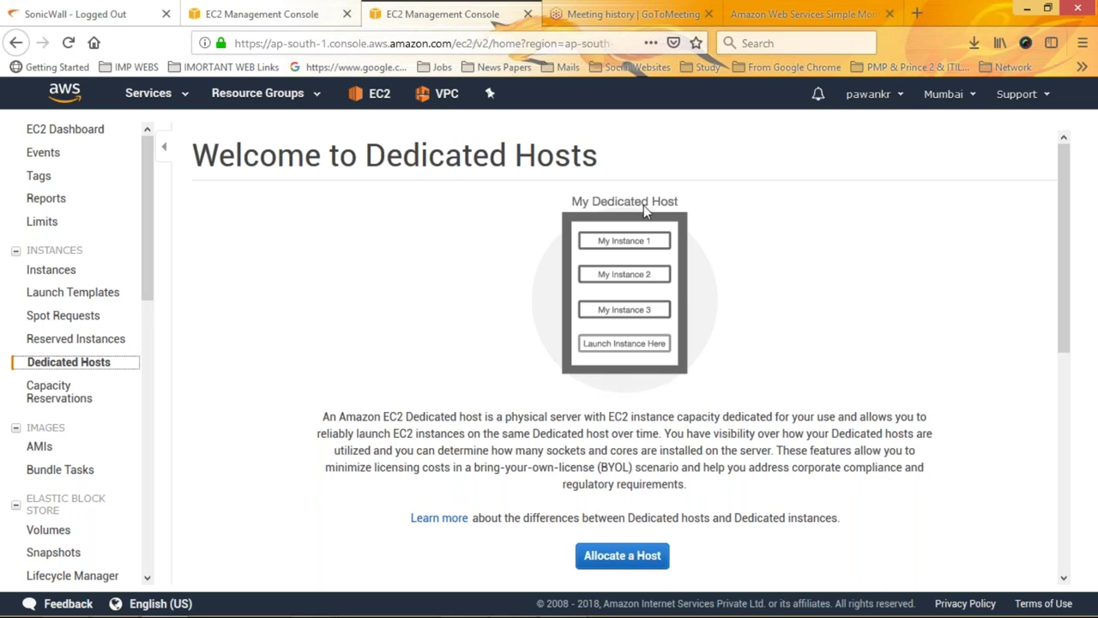
Open the form for creating a capacity reservation and view its available instance types without changing the selection.
left_click(36, 397)
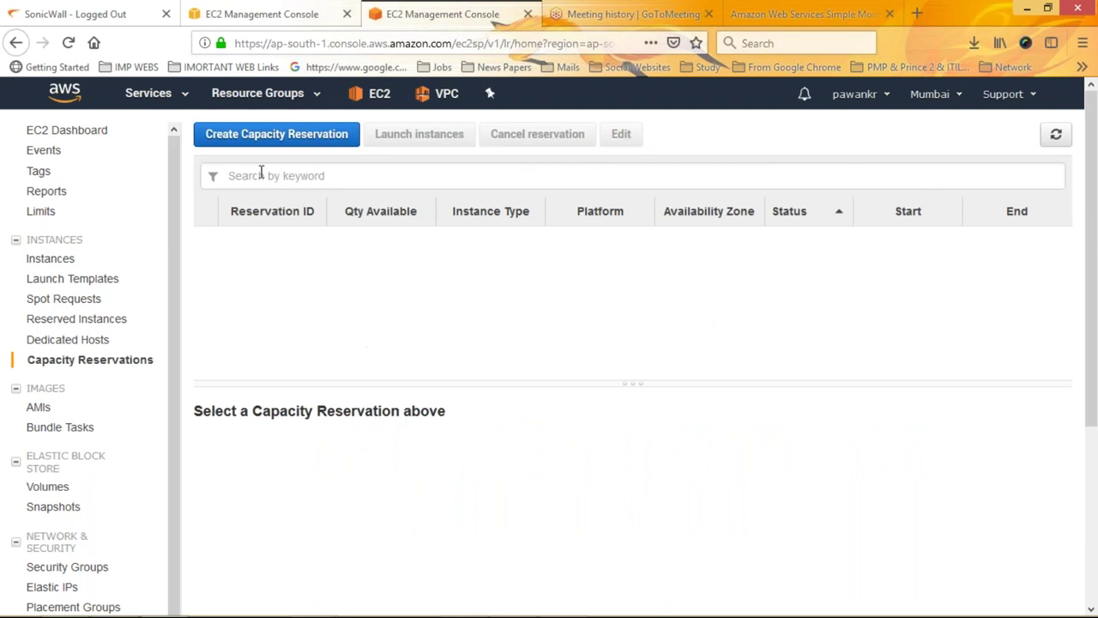
left_click(307, 140)
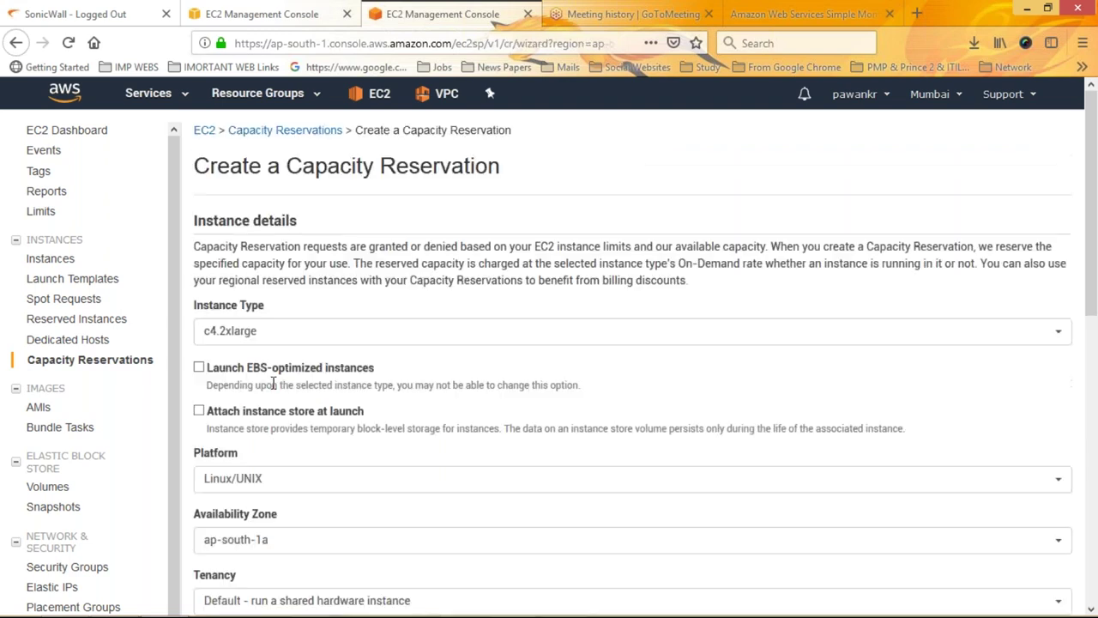
left_click(313, 338)
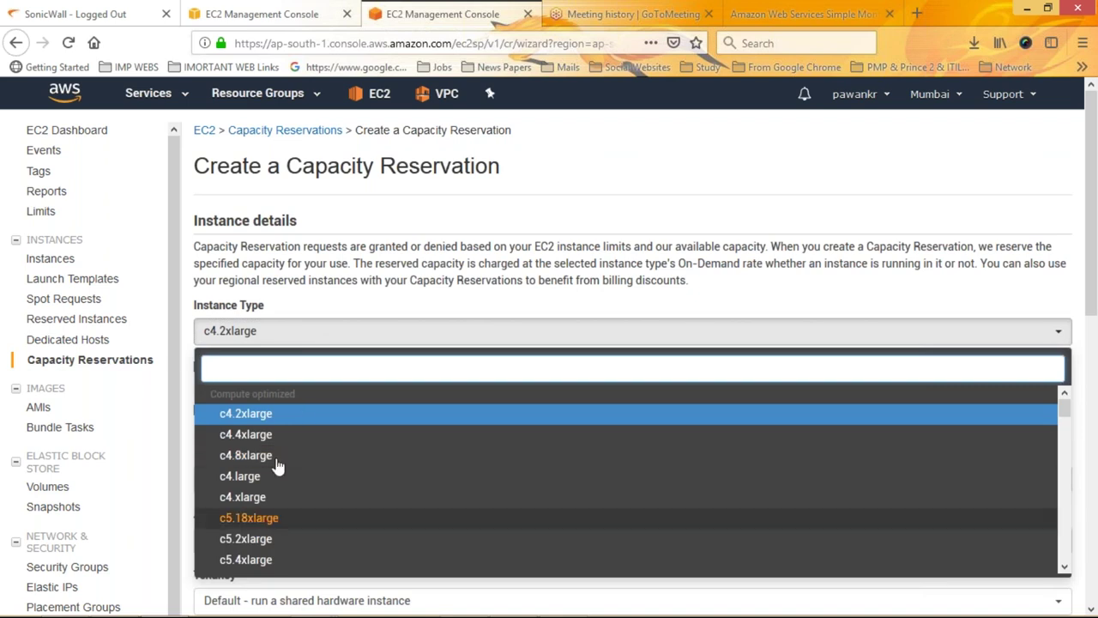
left_click(747, 290)
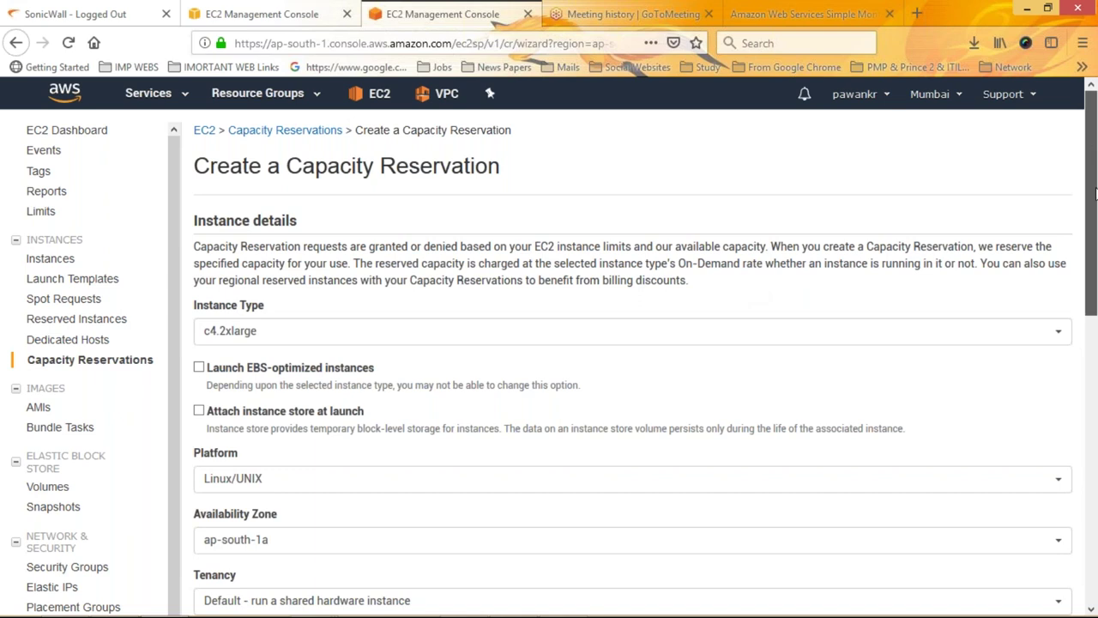
Read through the capacity reservation form's instance and reservation details, then switch back to the launch wizard's browser tab.
left_click_drag(1095, 193, 1095, 399)
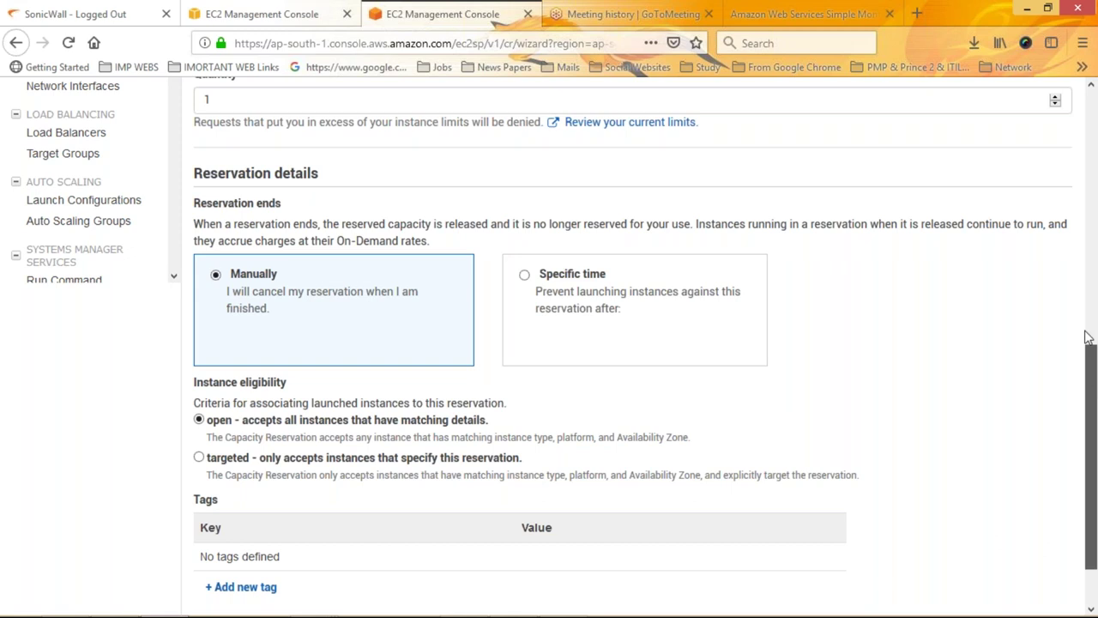
scroll(1087, 337, "up", 3)
left_click_drag(1086, 336, 1083, 148)
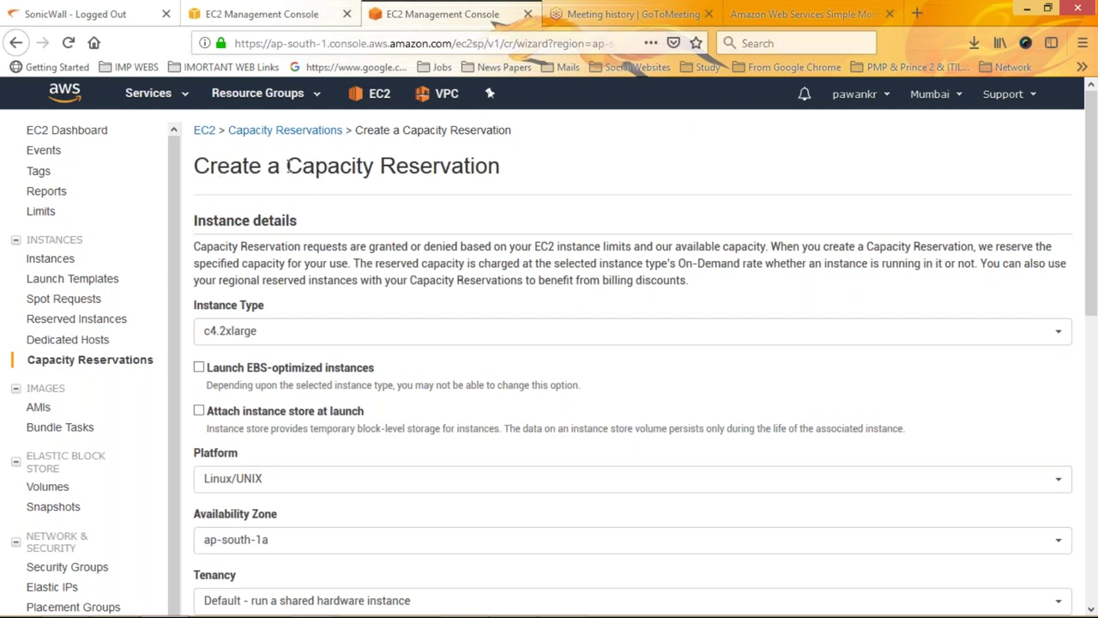
double_click(373, 165)
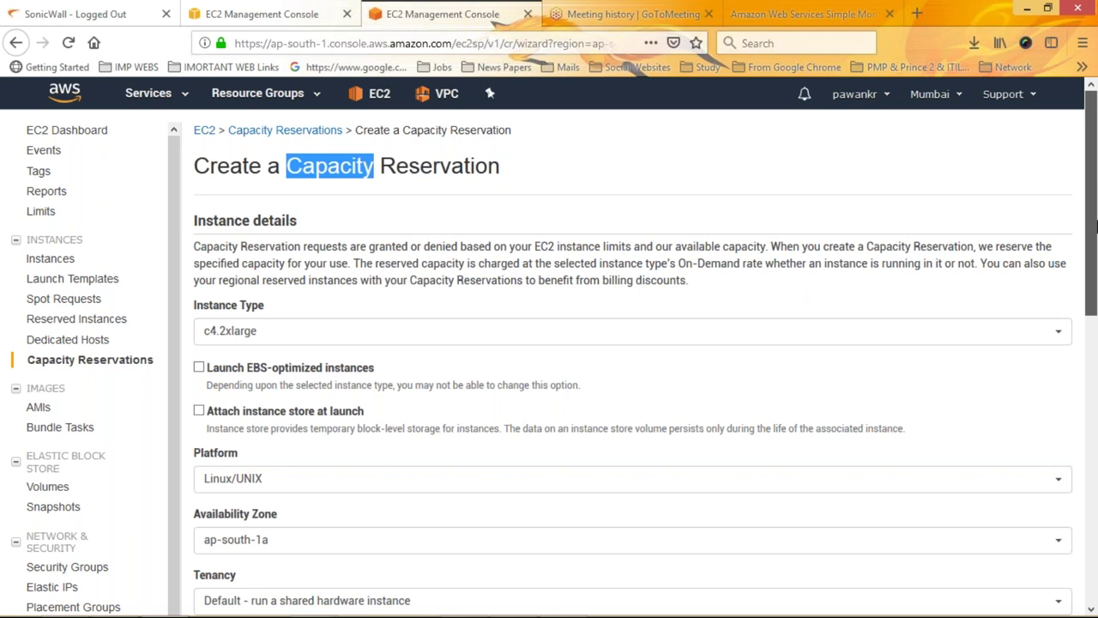
scroll(1096, 225, "down", 2)
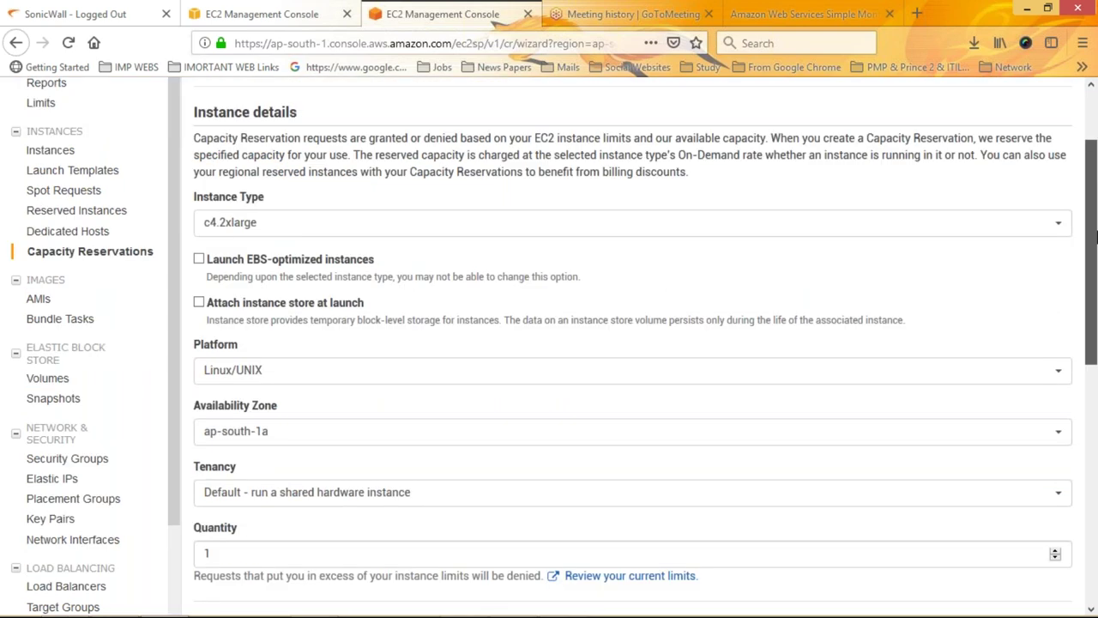
scroll(226, 257, "up", 1)
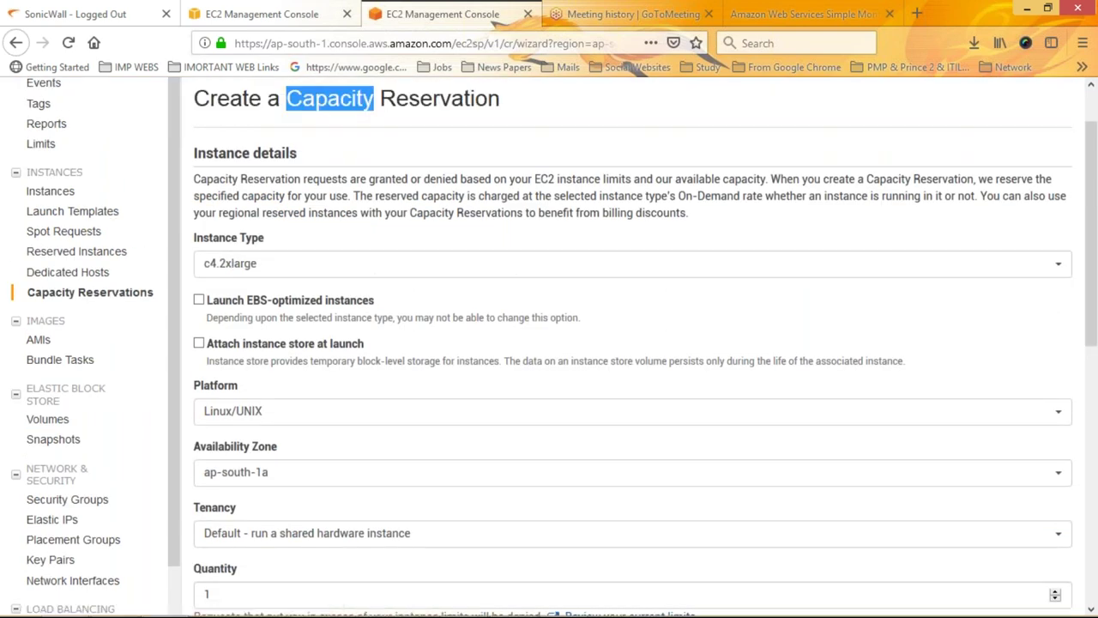
left_click(300, 10)
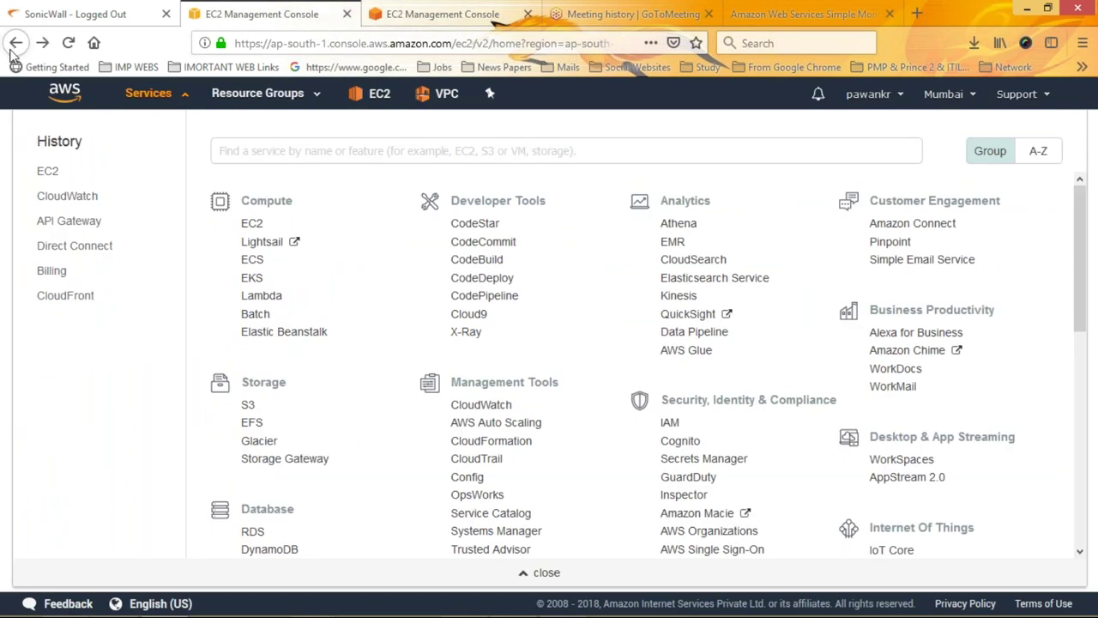
Start the instance launch wizard with the Microsoft Windows Server 2016 Base AMI and proceed to the instance details.
left_click(359, 97)
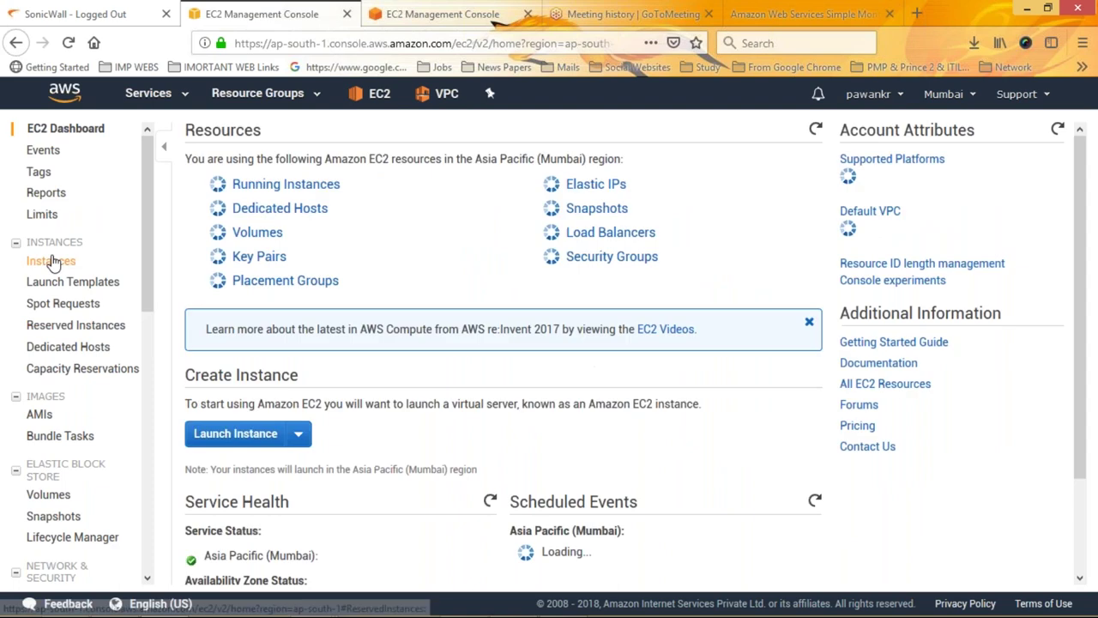
left_click(51, 261)
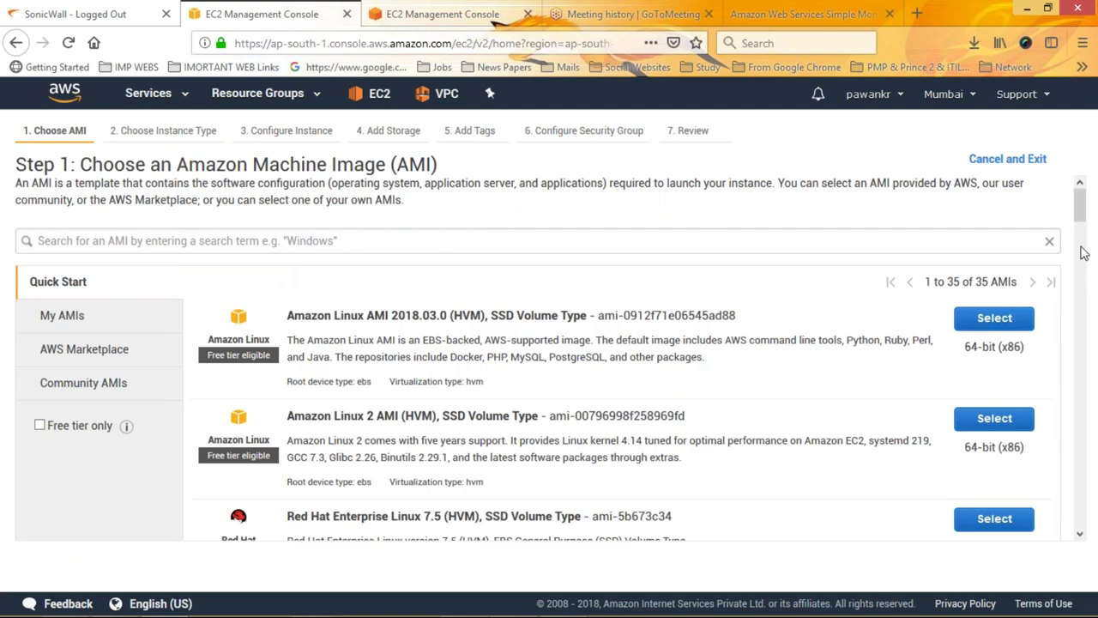
scroll(1084, 252, "down", 1)
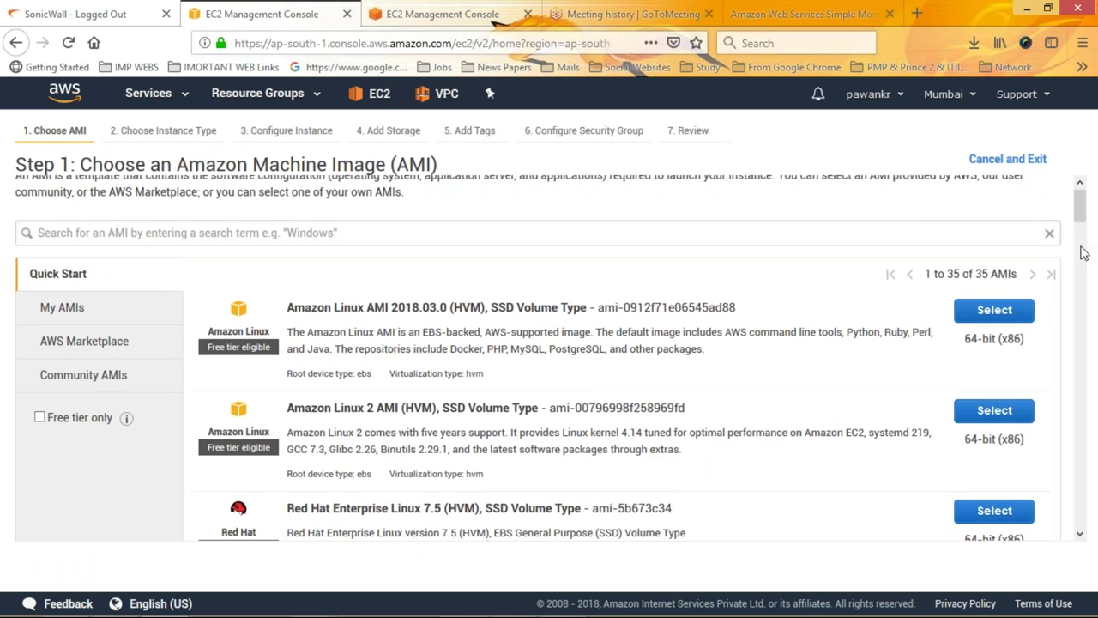
scroll(1084, 252, "down", 5)
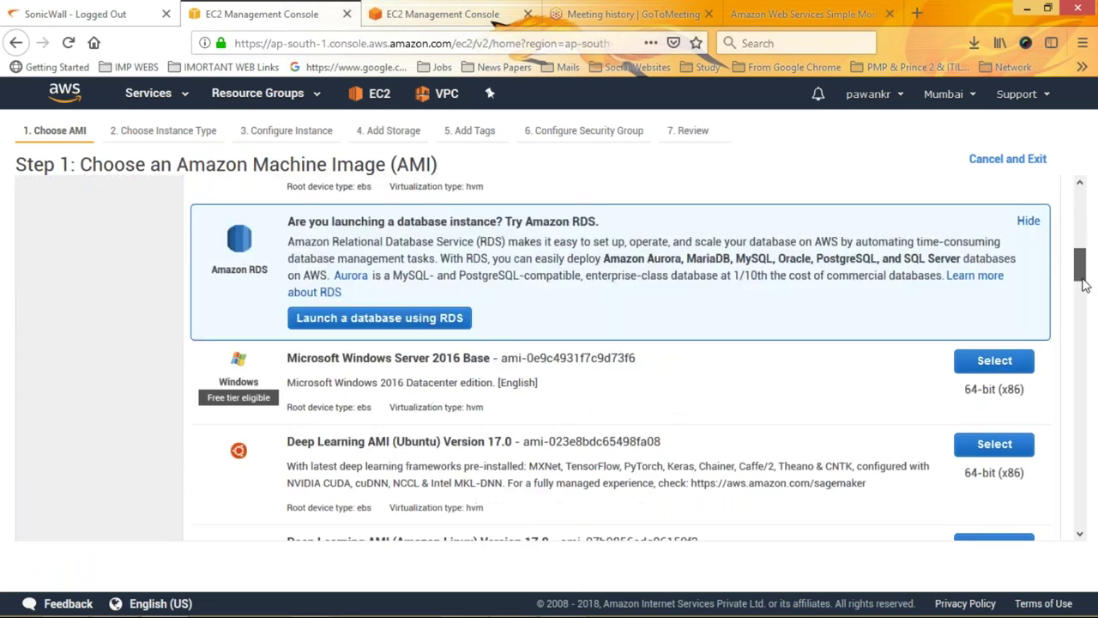
scroll(1084, 286, "down", 2)
left_click(995, 291)
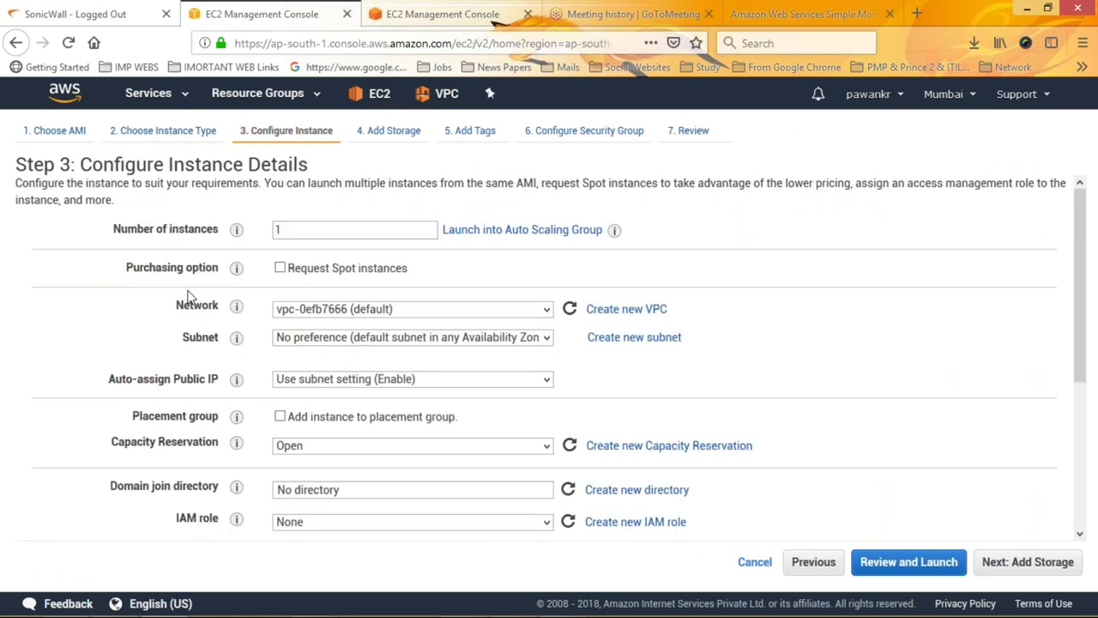
Set the instance's network to the Test VPC and select its test subnet in ap-south-1a.
left_click(547, 310)
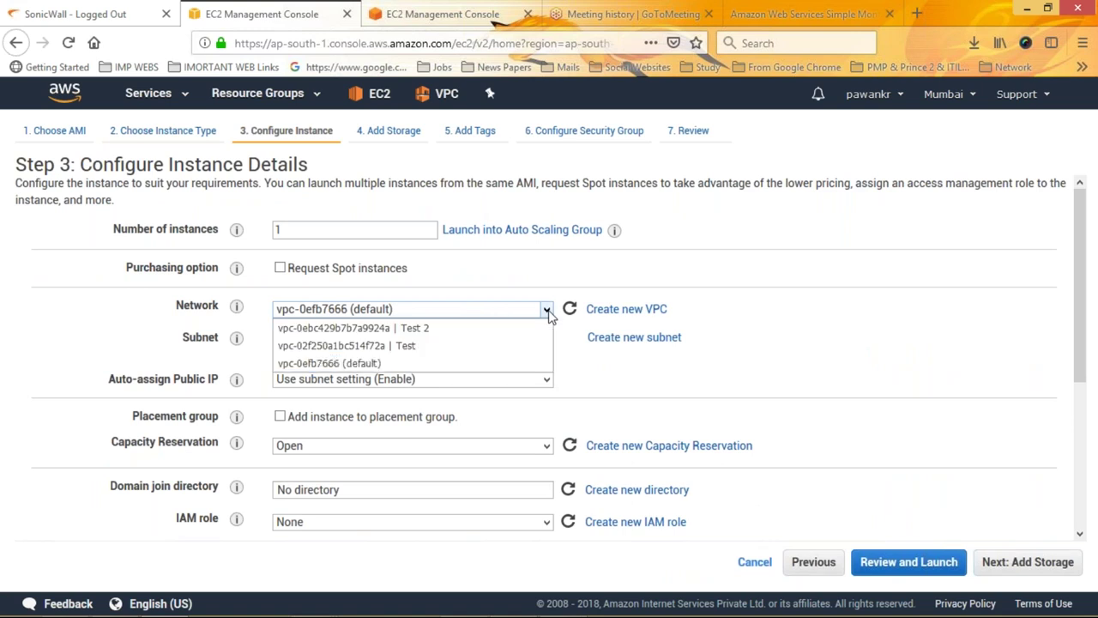
left_click(409, 346)
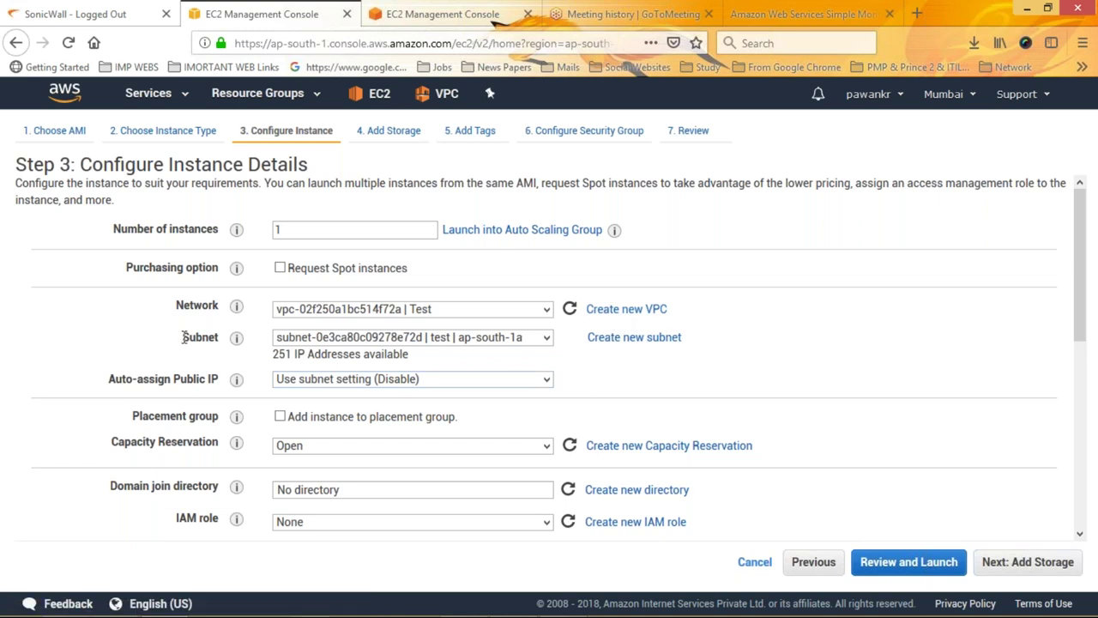
mouse_move(236, 307)
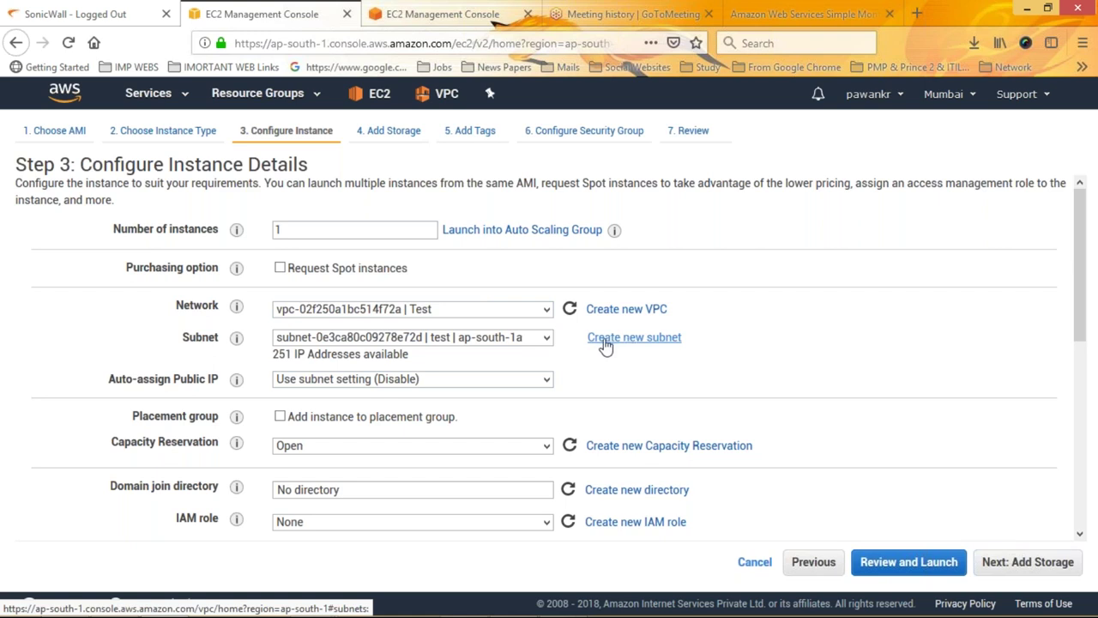
left_click(481, 339)
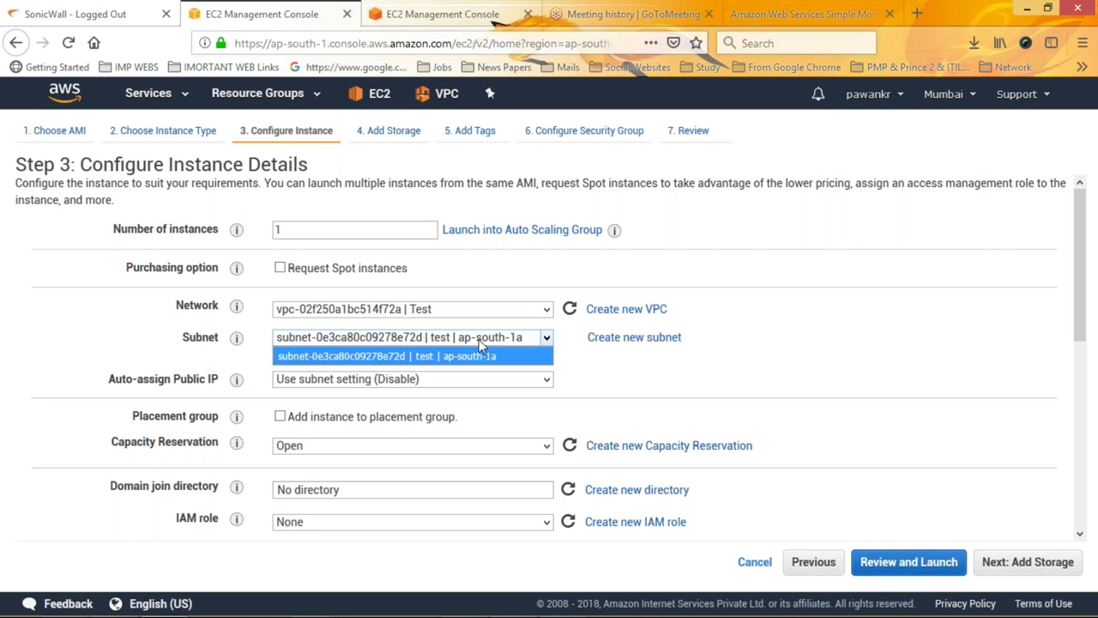
left_click(418, 359)
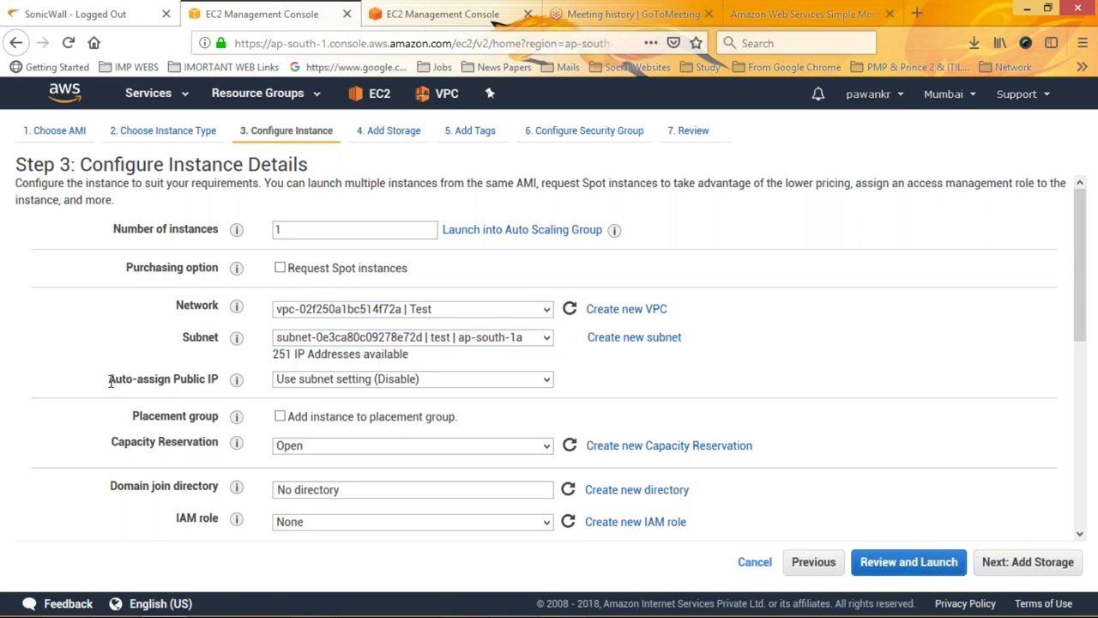
Enable auto-assignment of a public IP and review the Capacity Reservation choices, keeping Open.
left_click_drag(110, 381, 221, 390)
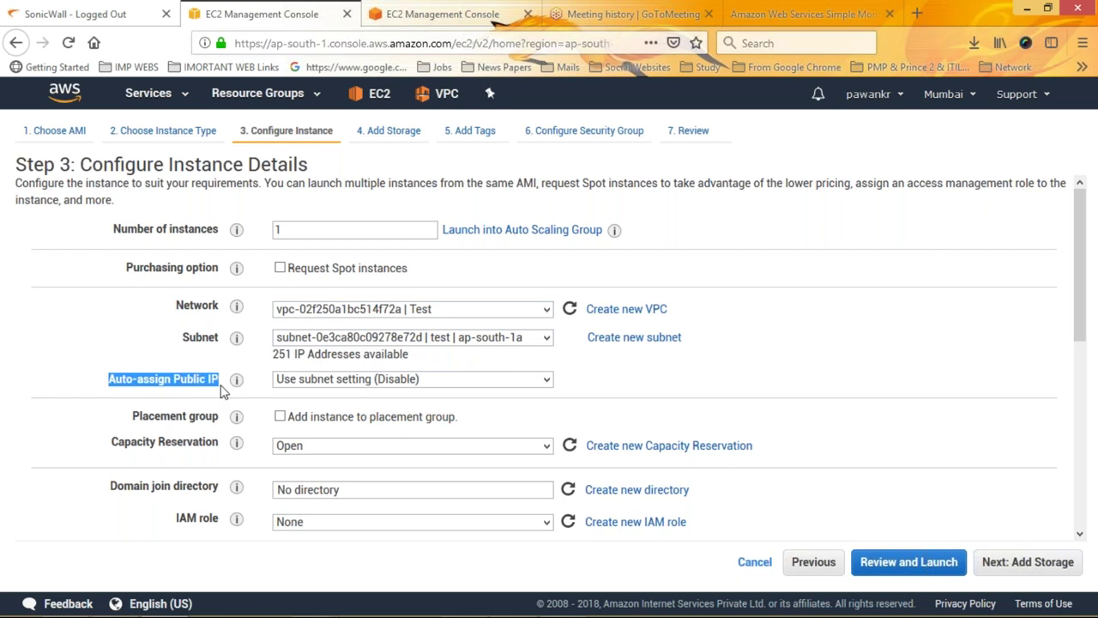
left_click(306, 379)
left_click(309, 417)
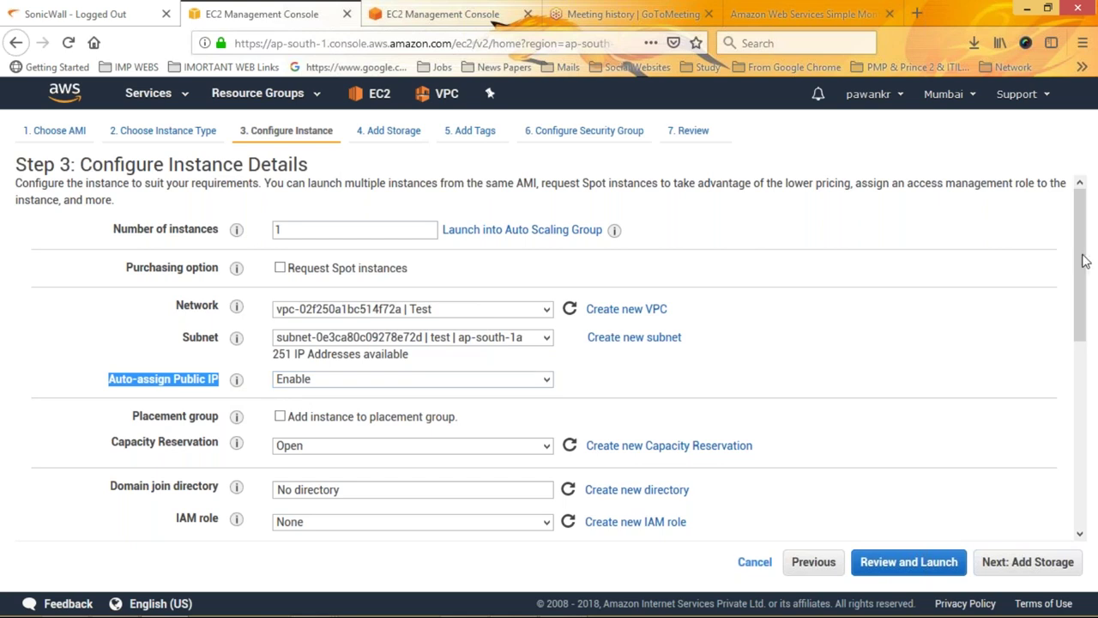
left_click_drag(1084, 290, 1087, 348)
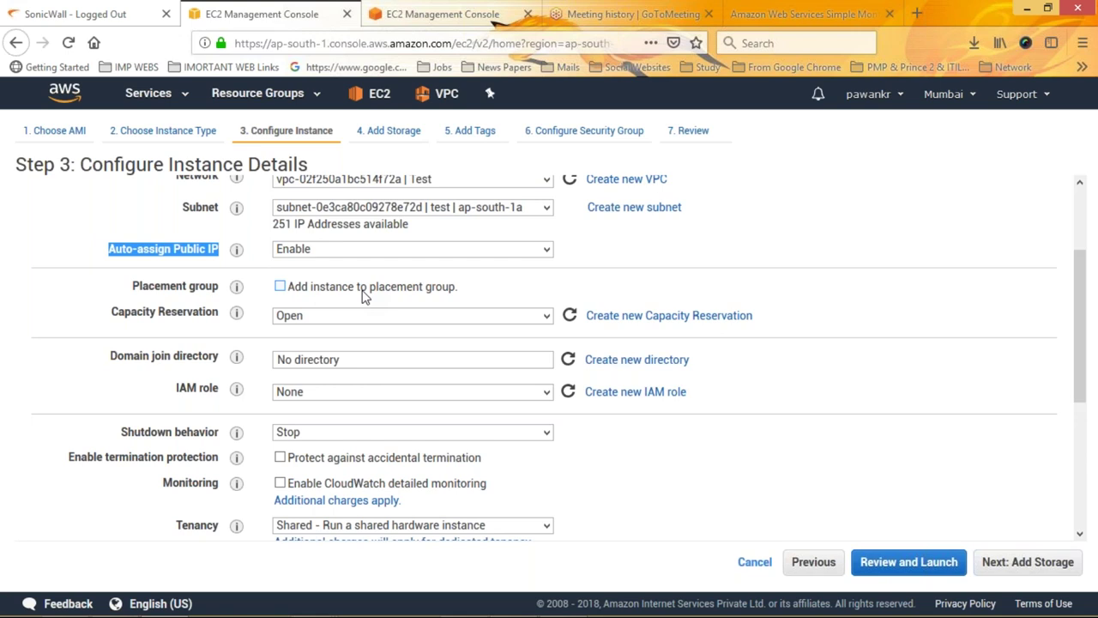
left_click(324, 319)
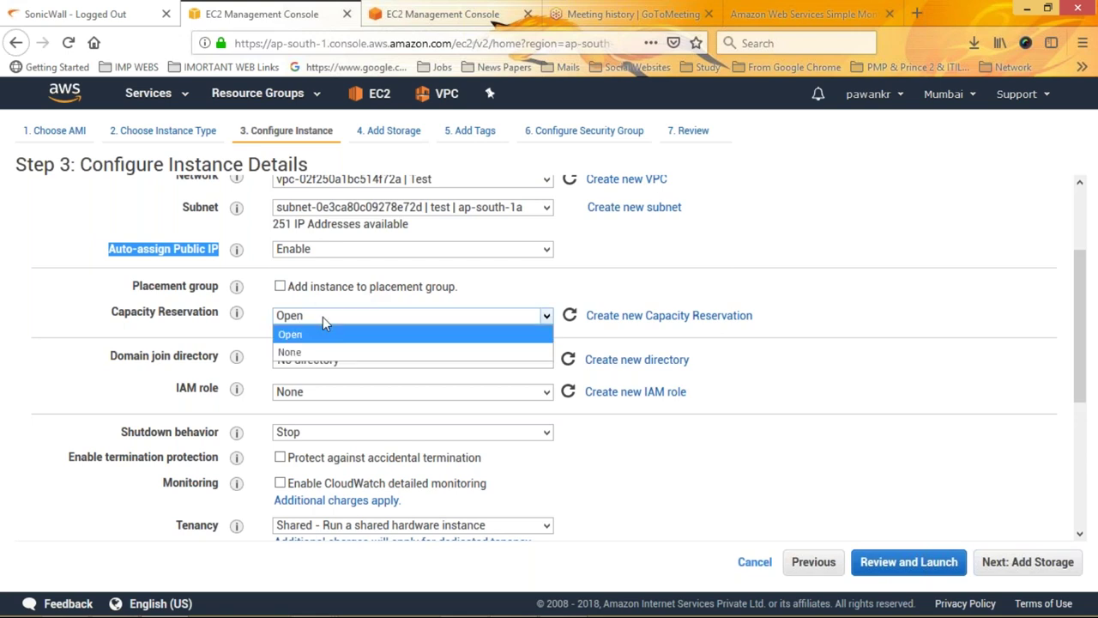
left_click(322, 316)
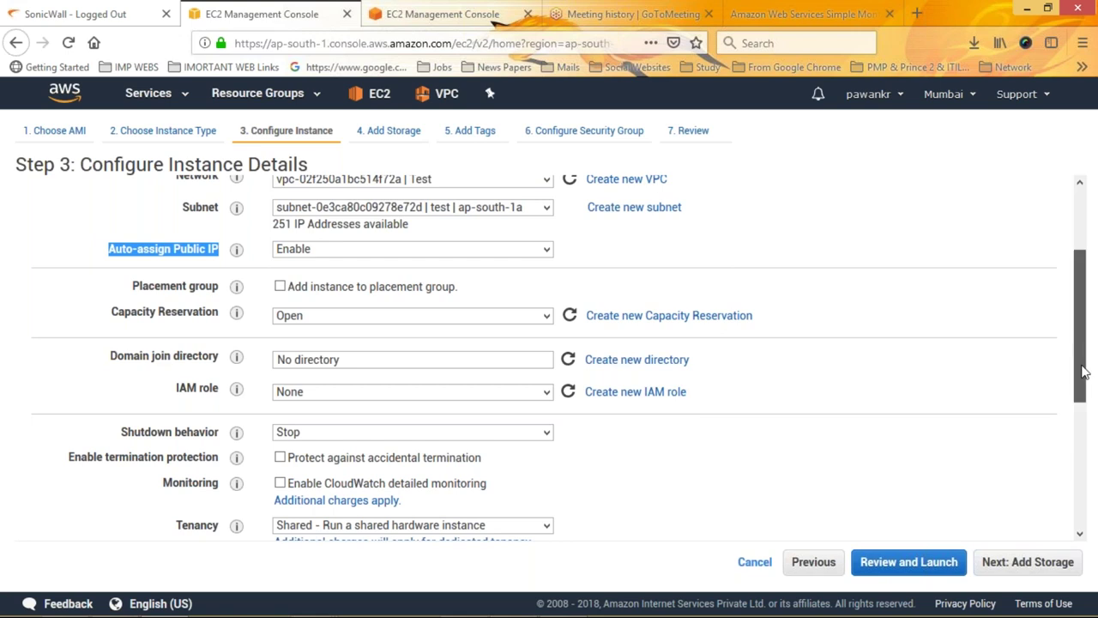
Set the shutdown behavior to Terminate and enable protection against accidental termination.
scroll(1083, 371, "down", 2)
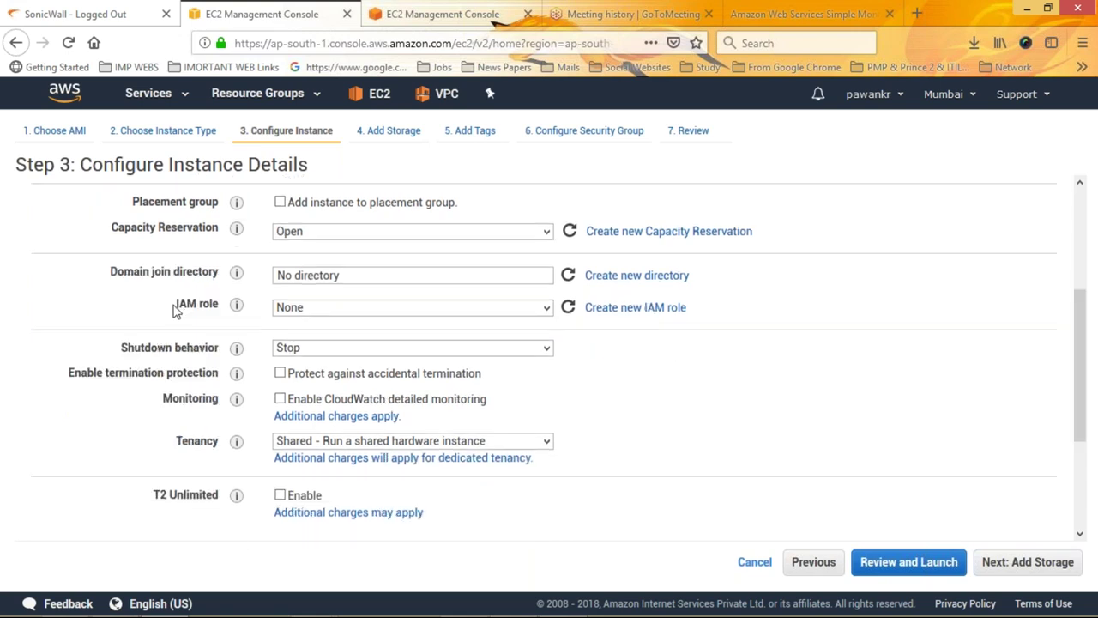
left_click_drag(176, 304, 214, 306)
left_click(314, 351)
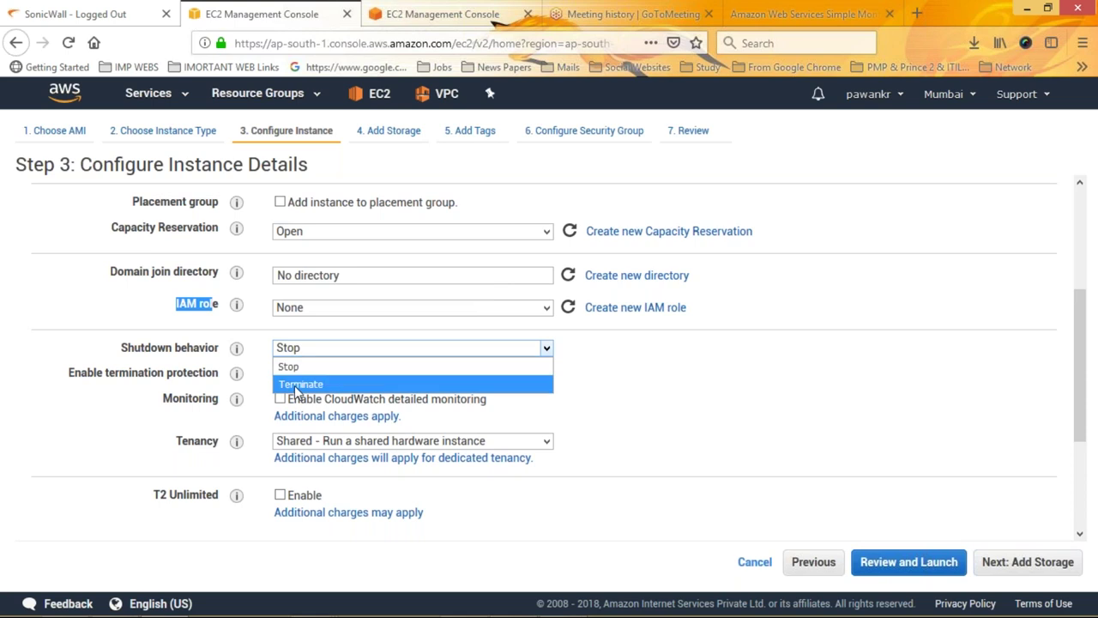
left_click(296, 386)
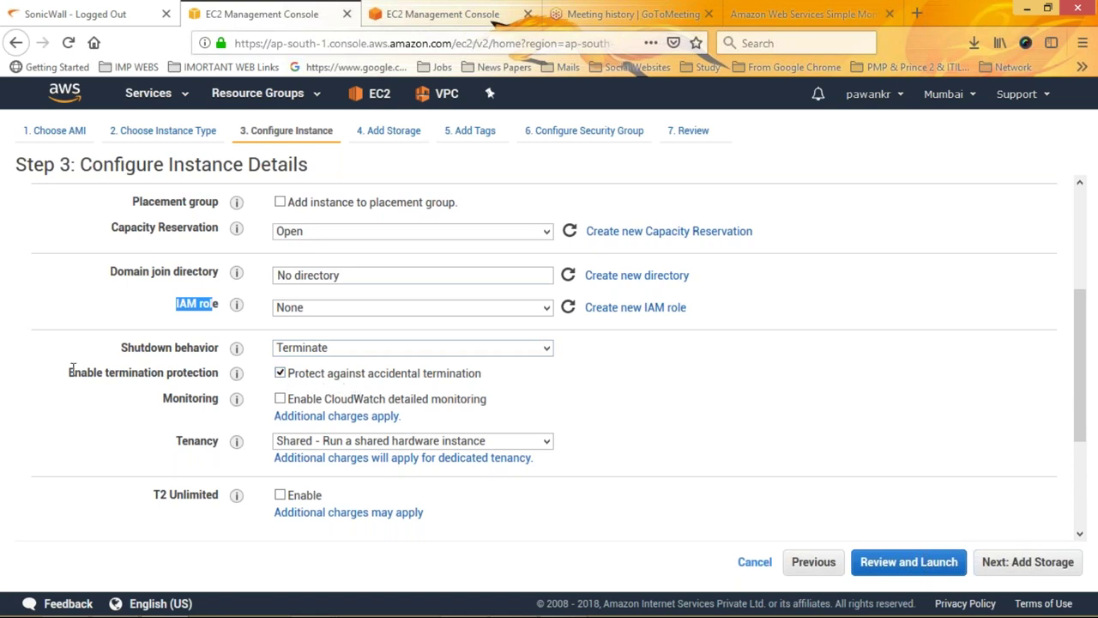
left_click_drag(70, 371, 220, 374)
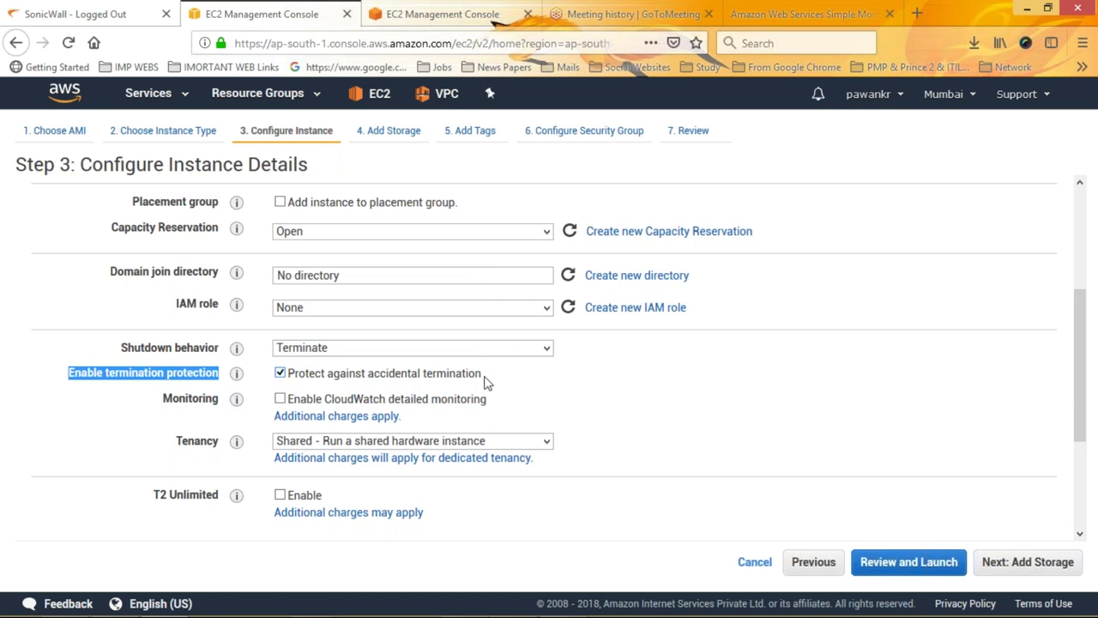
left_click_drag(482, 375, 333, 376)
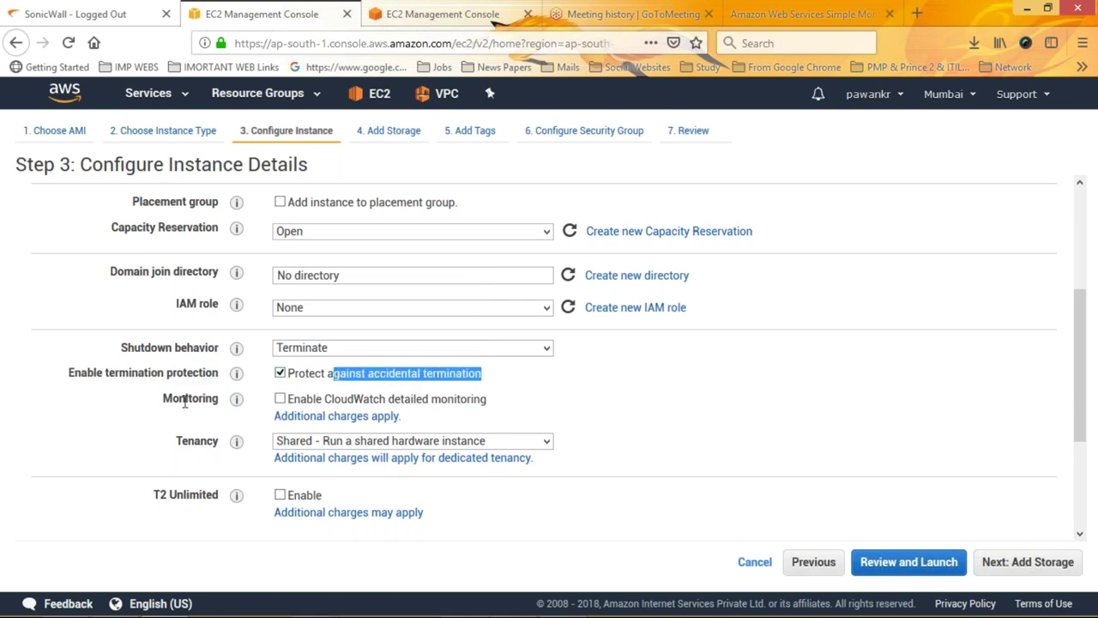
Enable CloudWatch detailed monitoring, keep shared tenancy with T2 Unlimited off, and continue to the storage settings.
left_click(281, 400)
left_click(326, 443)
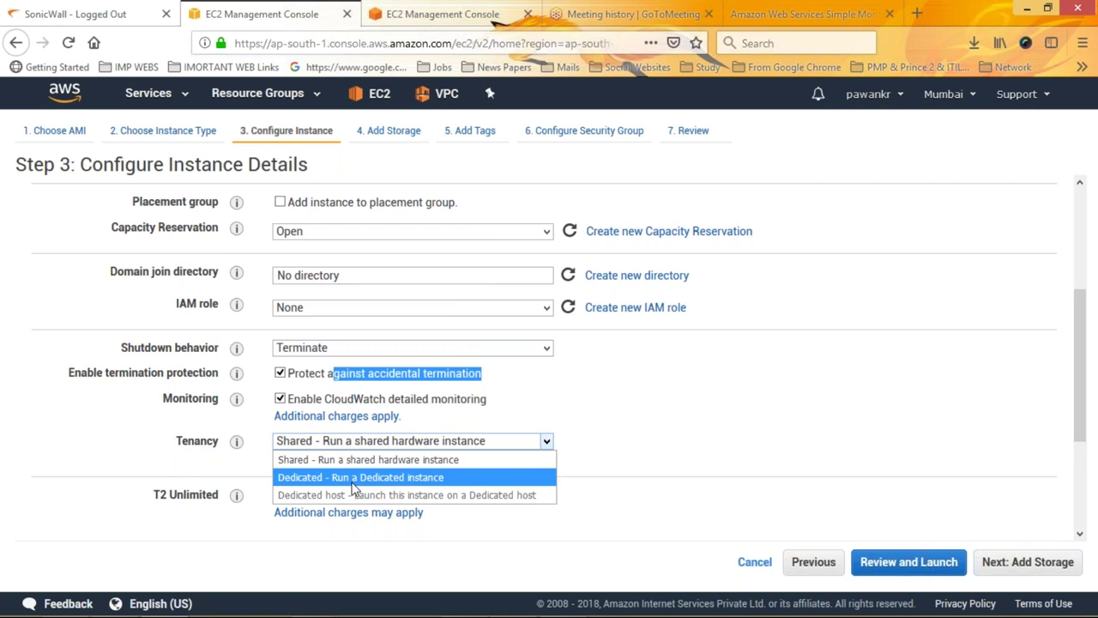
left_click(671, 416)
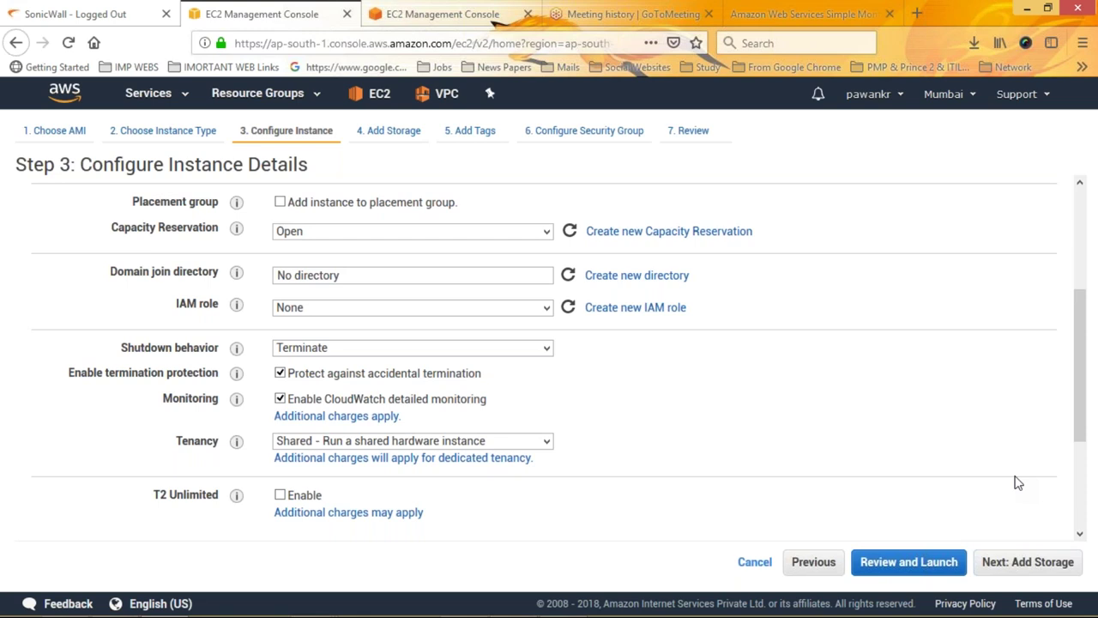
left_click(281, 496)
left_click(280, 498)
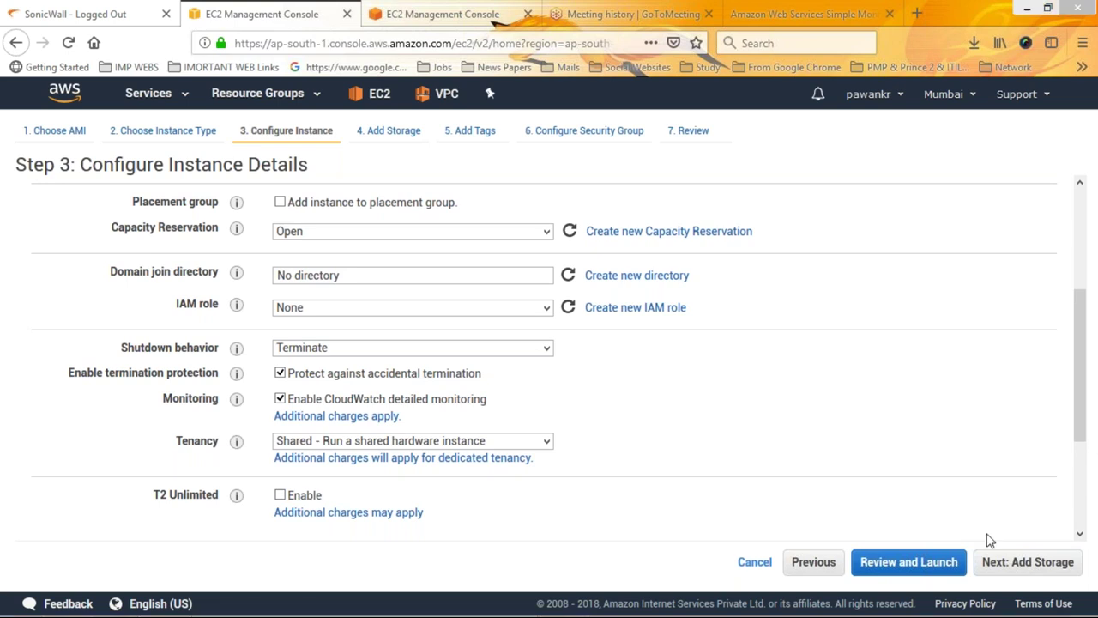
left_click(1032, 569)
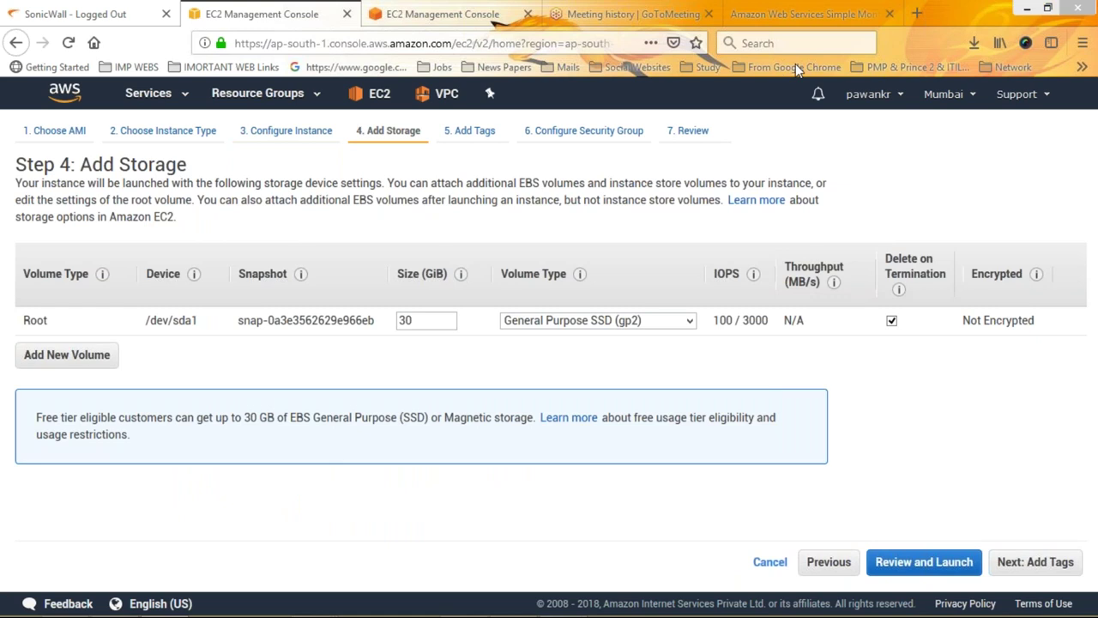
Add a new EBS volume to the instance and try changing its size to 50 GiB.
left_click(60, 355)
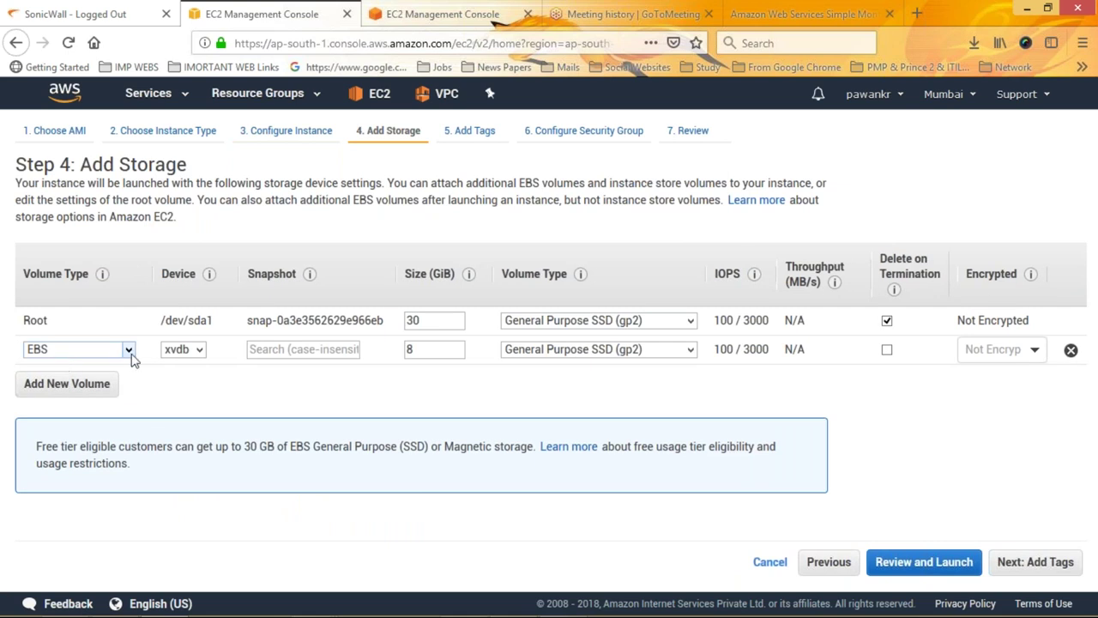
left_click(128, 352)
left_click(131, 363)
double_click(428, 351)
left_click(428, 351)
key("BackSpace")
type("50")
key("BackSpace")
key("BackSpace")
Review the added EBS volume's available volume types and Delete on Termination option, and remove the volume.
left_click(550, 351)
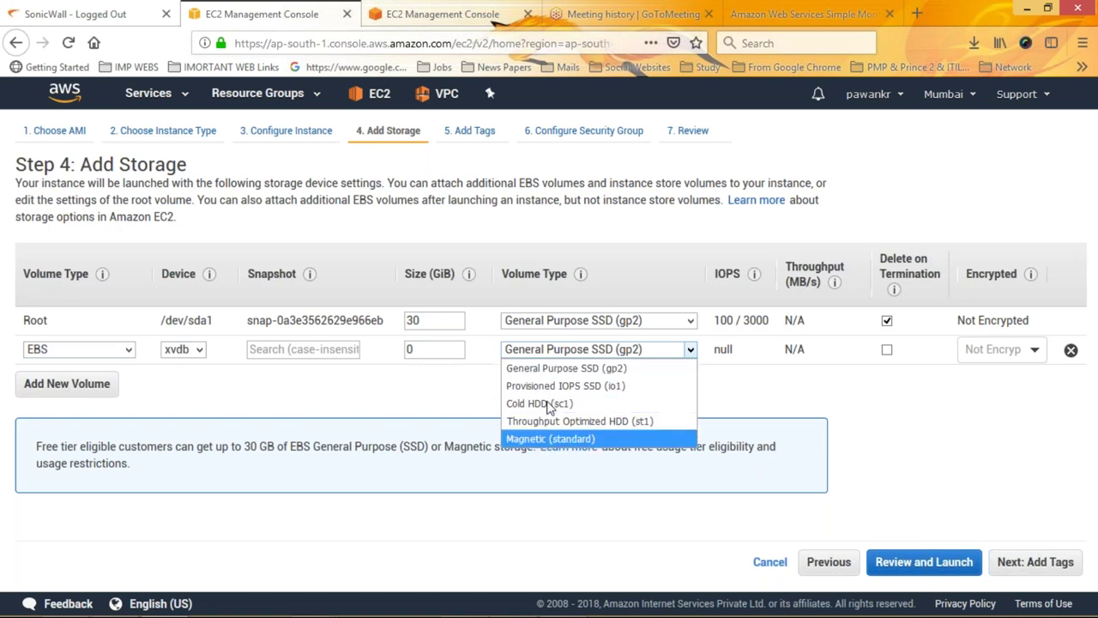
left_click(437, 398)
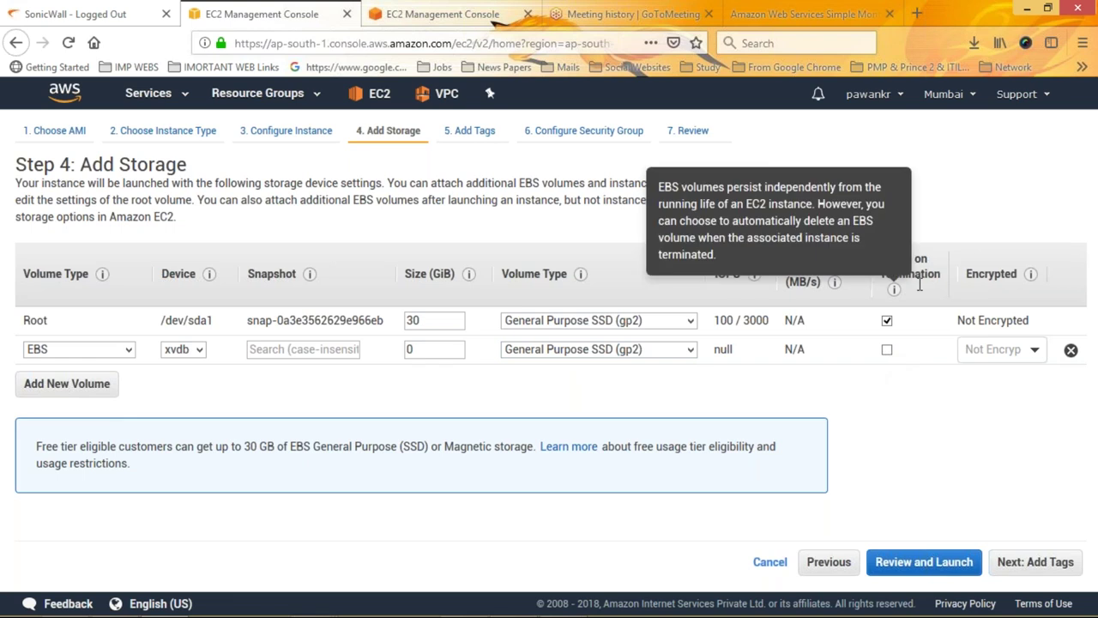
left_click(889, 352)
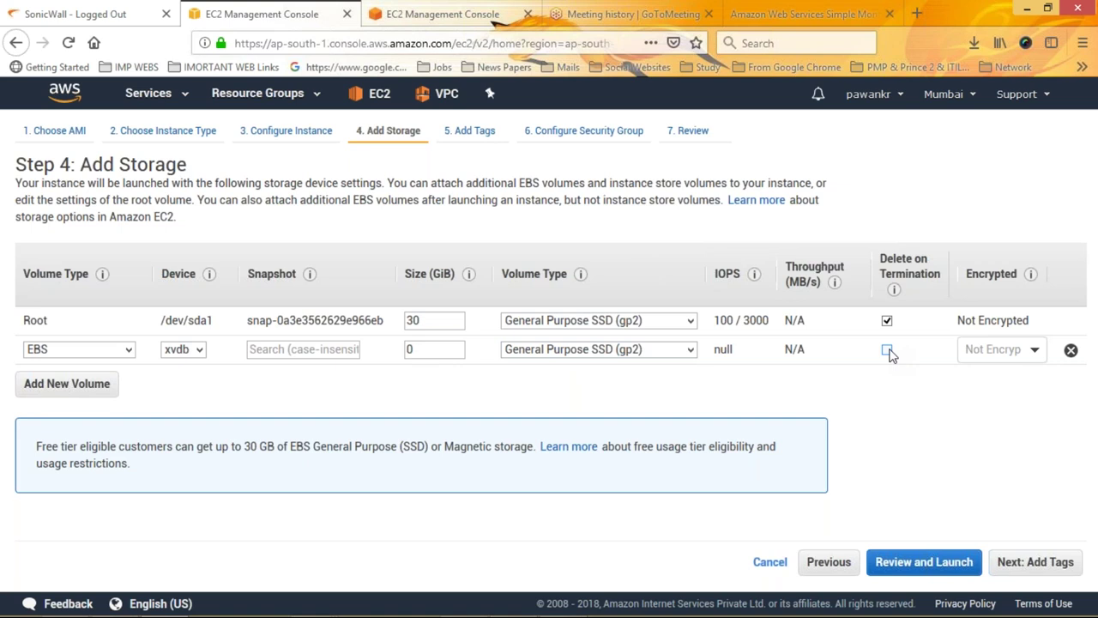
left_click(888, 352)
left_click_drag(881, 257, 915, 277)
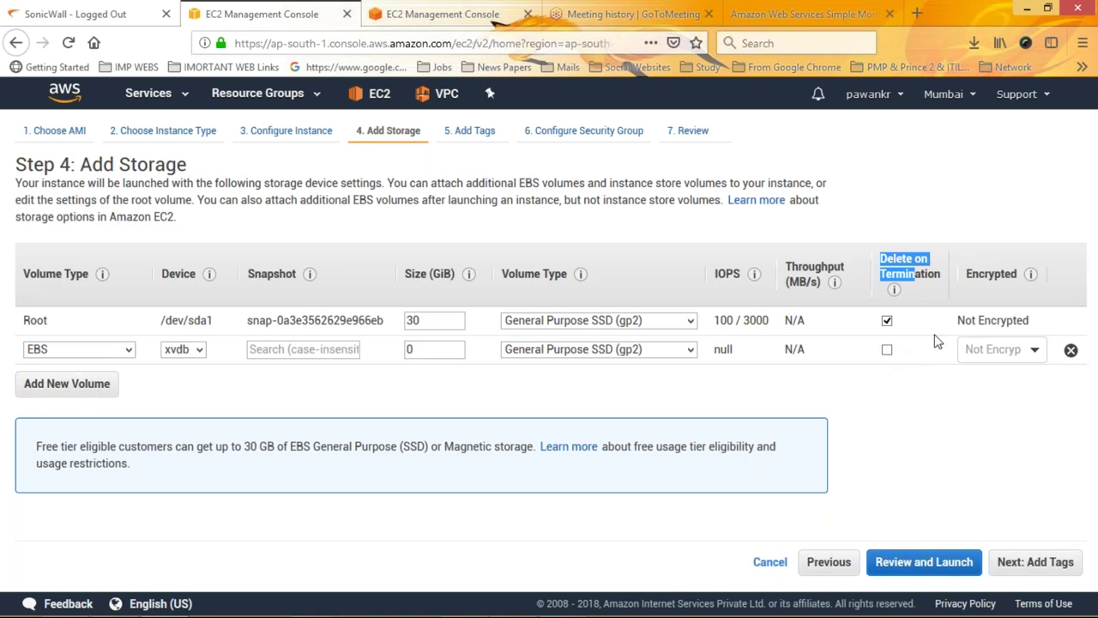
left_click(1071, 350)
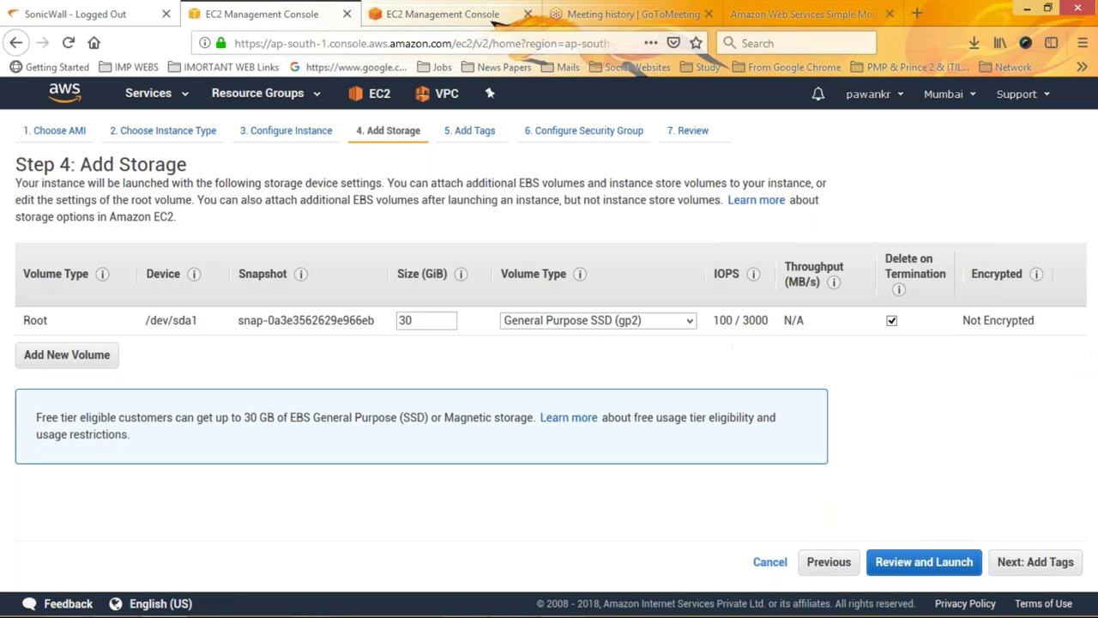
Add a tag with key test and value 2 for instances and volumes, and continue to the security group configuration.
left_click(1055, 562)
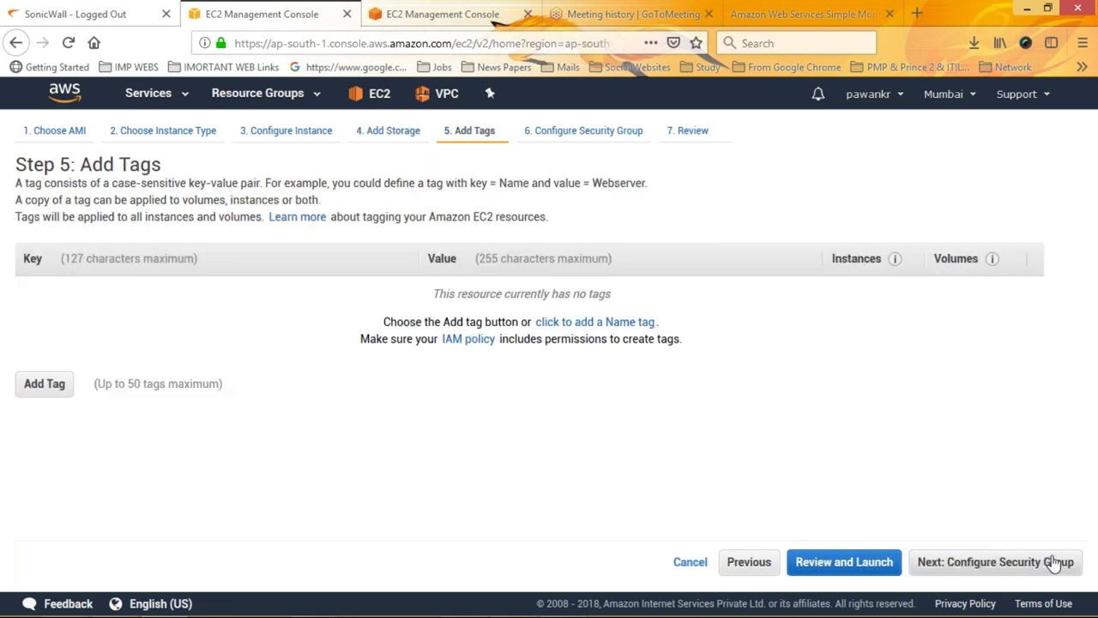
left_click(43, 383)
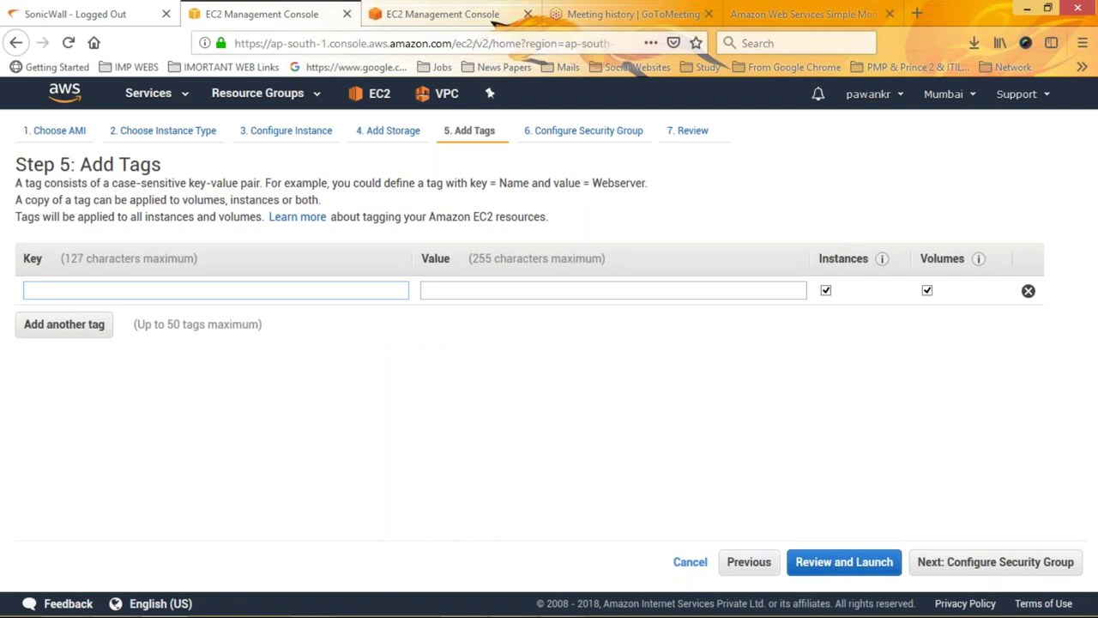
type("test")
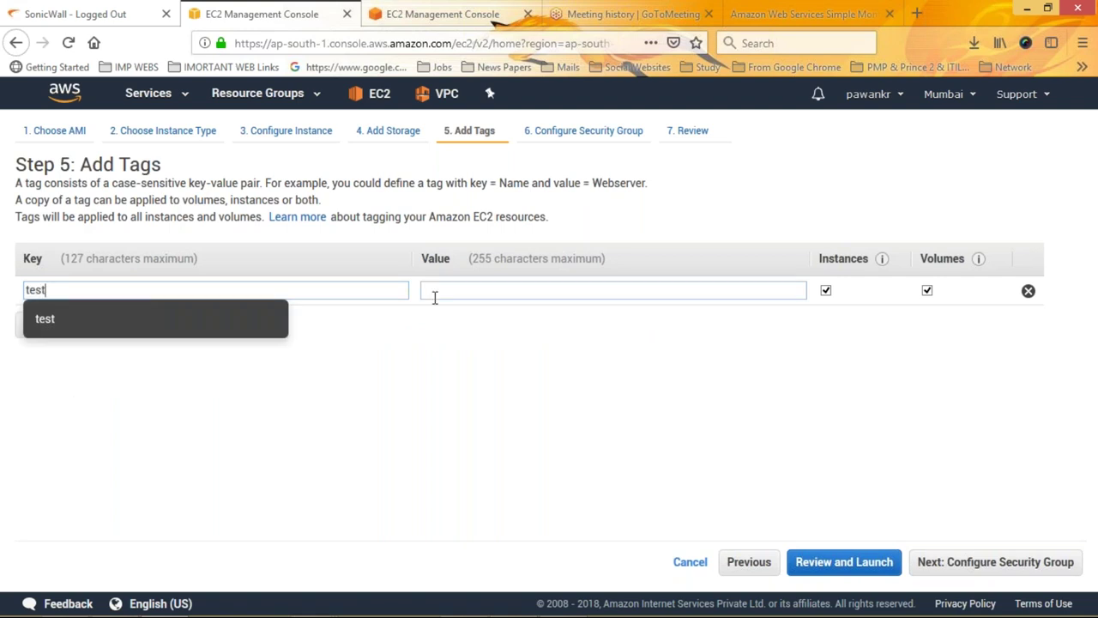
left_click(467, 286)
type("1")
key("BackSpace")
type("2")
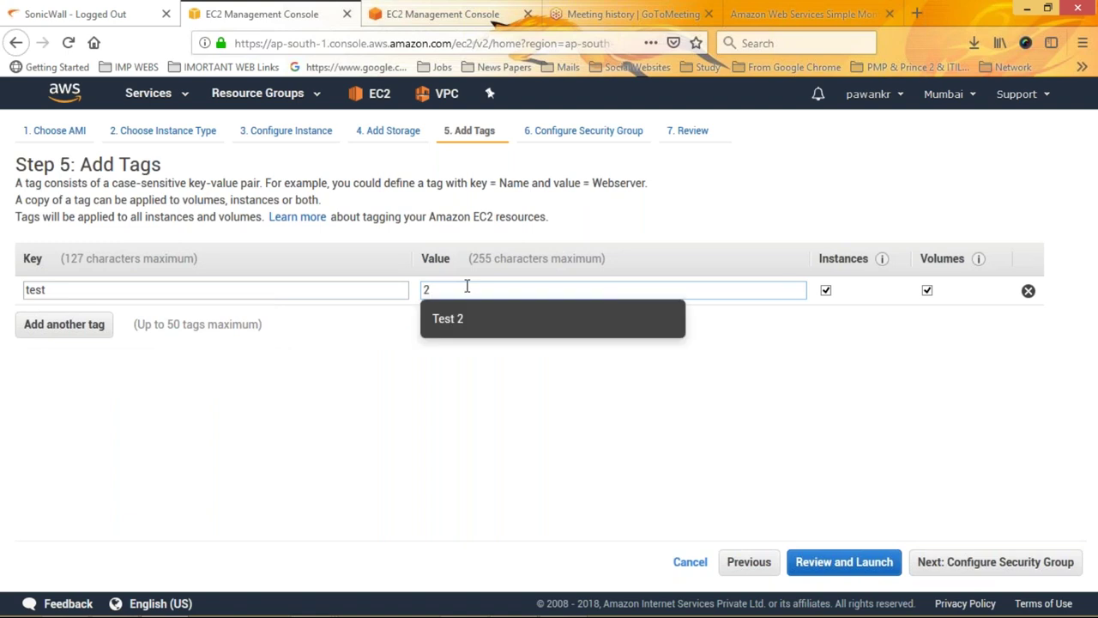
left_click(1034, 569)
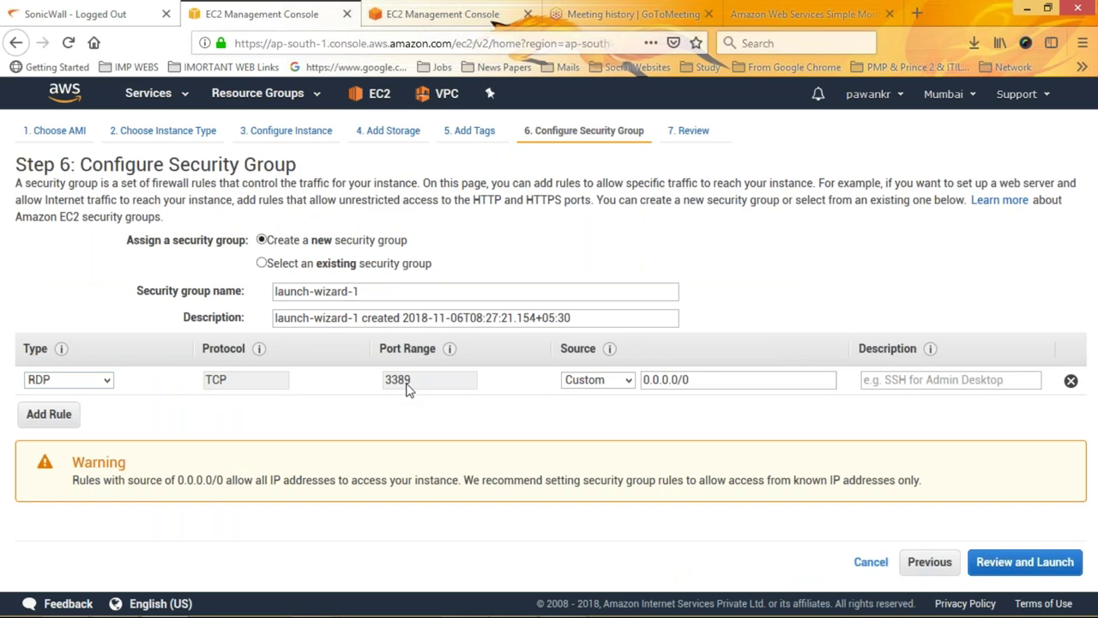
Add a second inbound rule of type HTTP to the new security group.
left_click(49, 415)
left_click(67, 408)
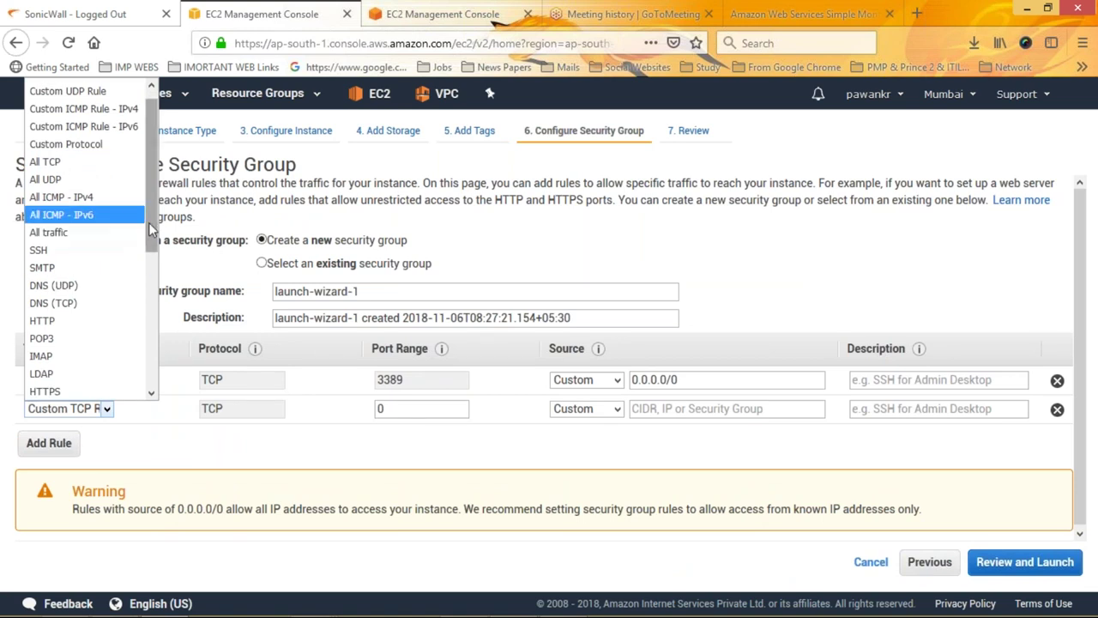
scroll(149, 224, "down", 5)
scroll(154, 219, "up", 1)
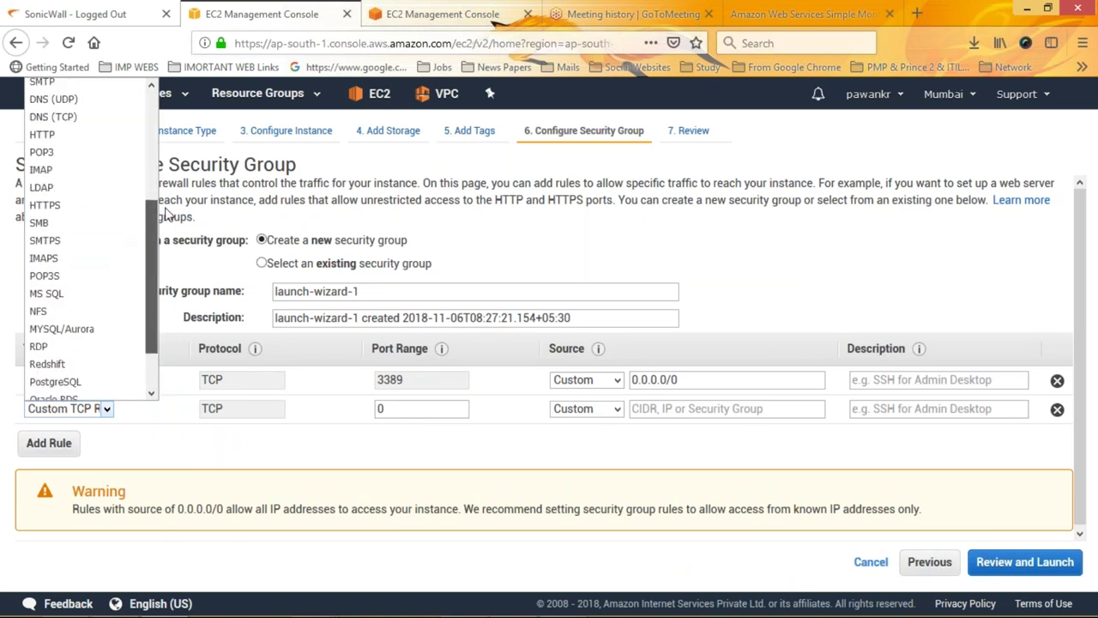
scroll(168, 215, "up", 3)
scroll(164, 224, "down", 1)
scroll(151, 347, "down", 4)
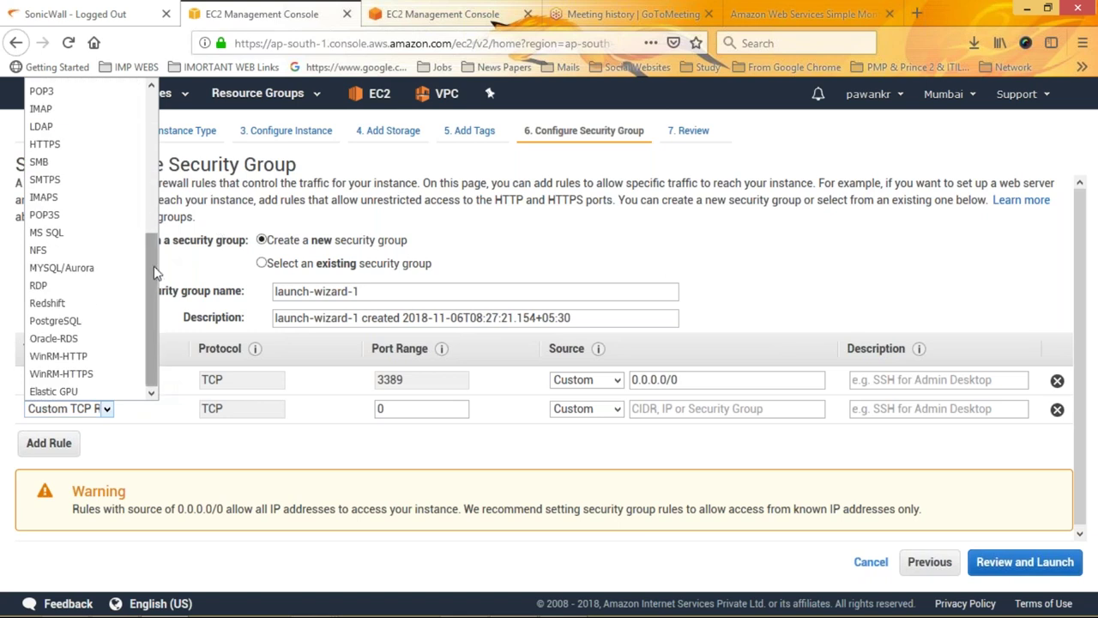
left_click_drag(154, 266, 153, 212)
mouse_move(153, 206)
left_mouse_down()
mouse_move(147, 147)
mouse_move(149, 317)
mouse_move(156, 186)
mouse_move(153, 202)
left_mouse_up()
left_click(60, 201)
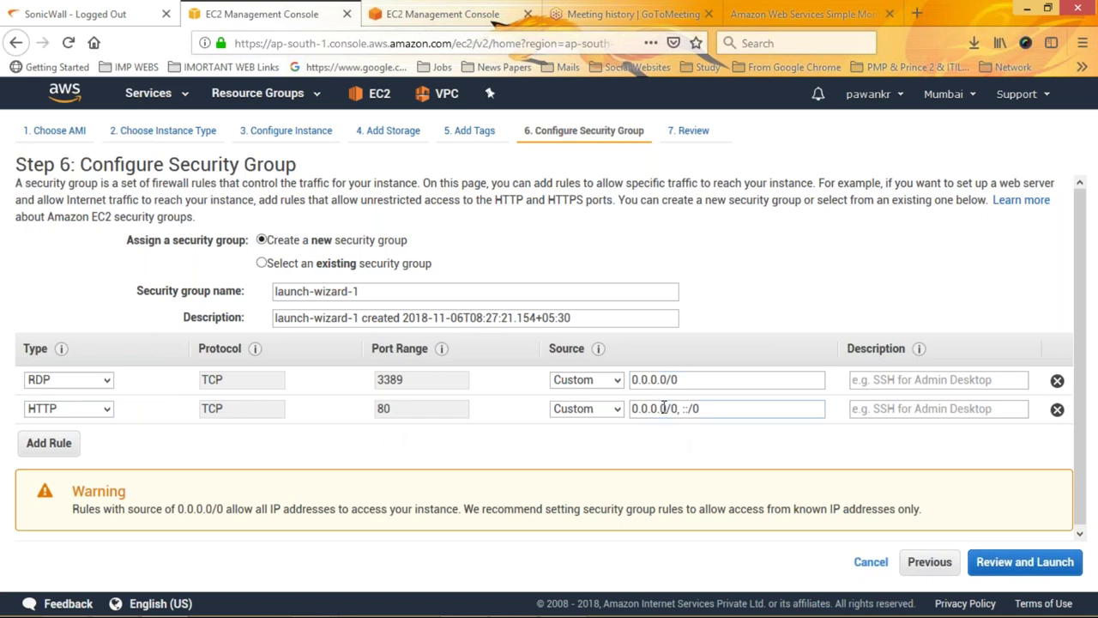
Check the source options available for the HTTP rule and remove that rule from the security group.
left_click_drag(702, 410, 618, 410)
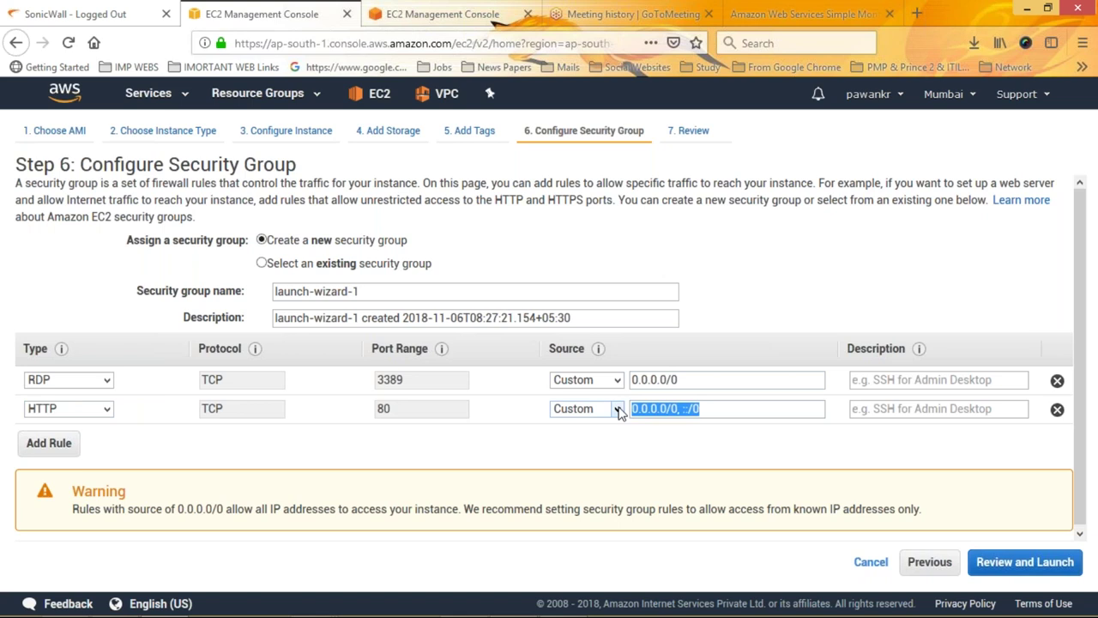
left_click(617, 410)
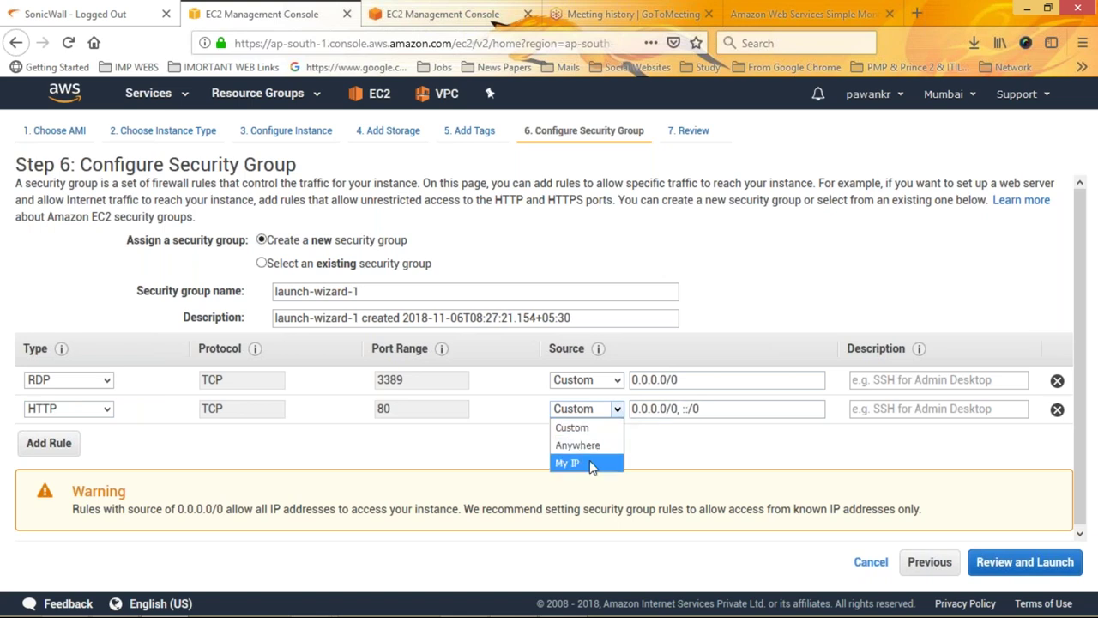
left_click(679, 446)
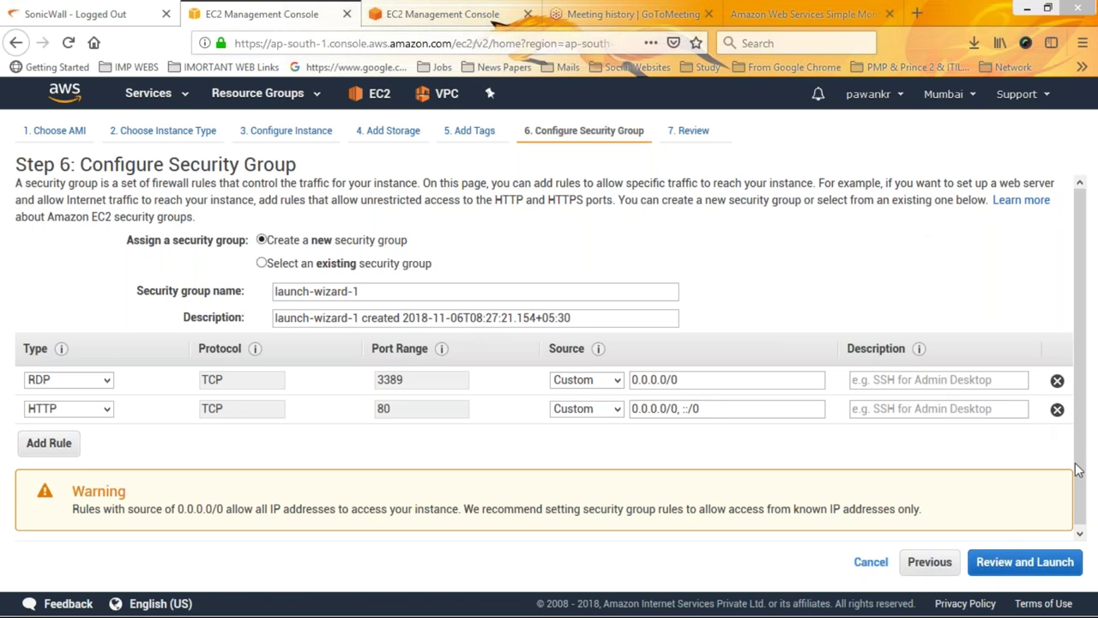
left_click(1057, 409)
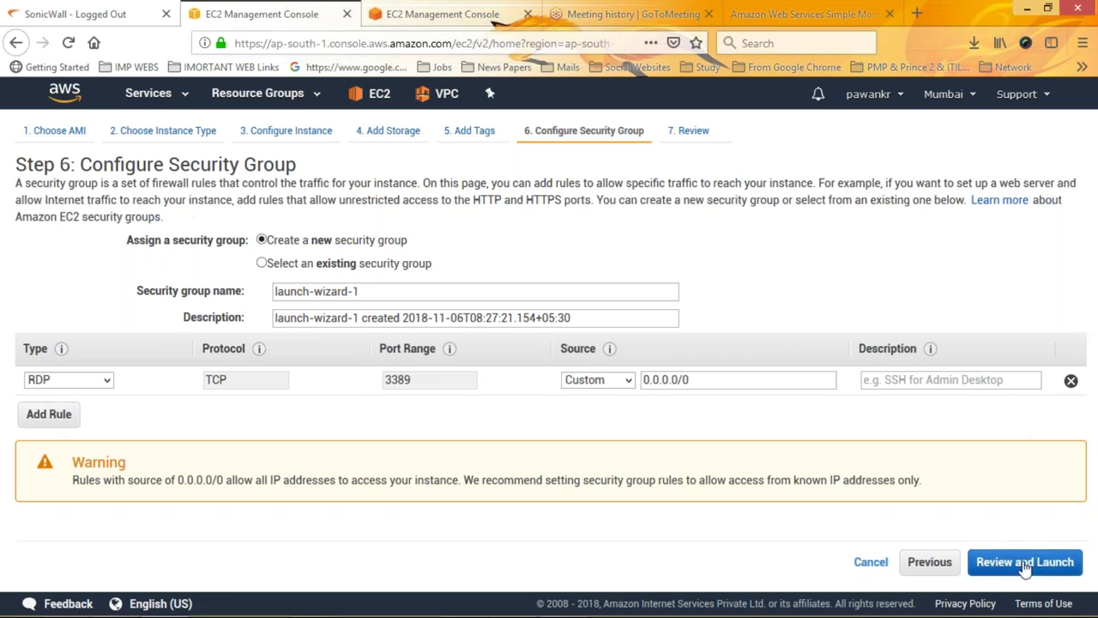
Continue through the review to launching the instance, and choose to create a new key pair named mk.
left_click(1025, 563)
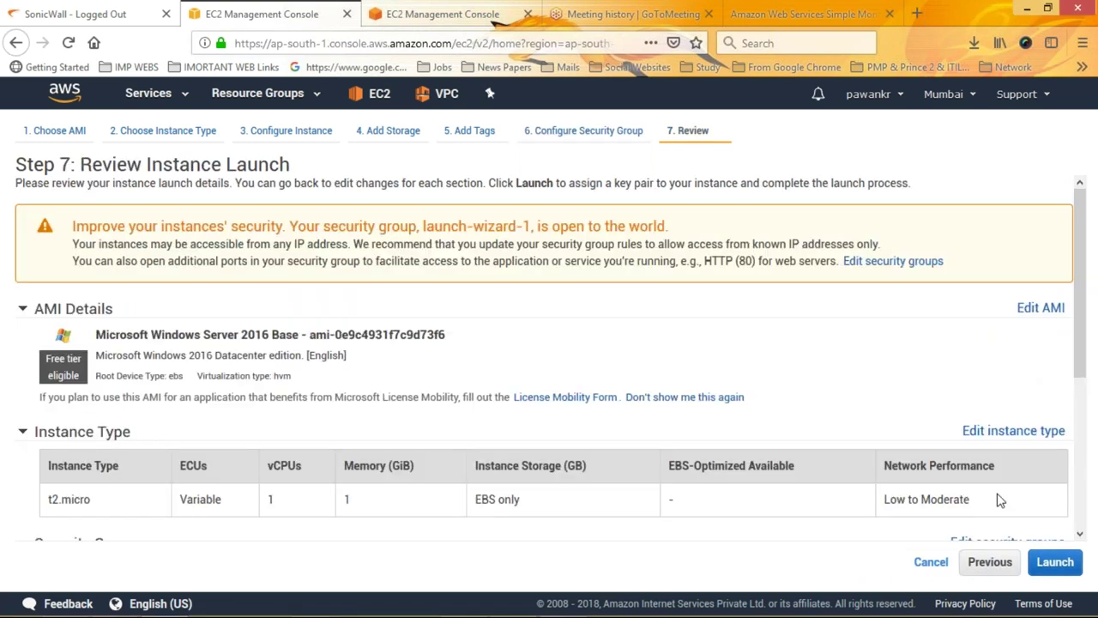
left_click(1054, 564)
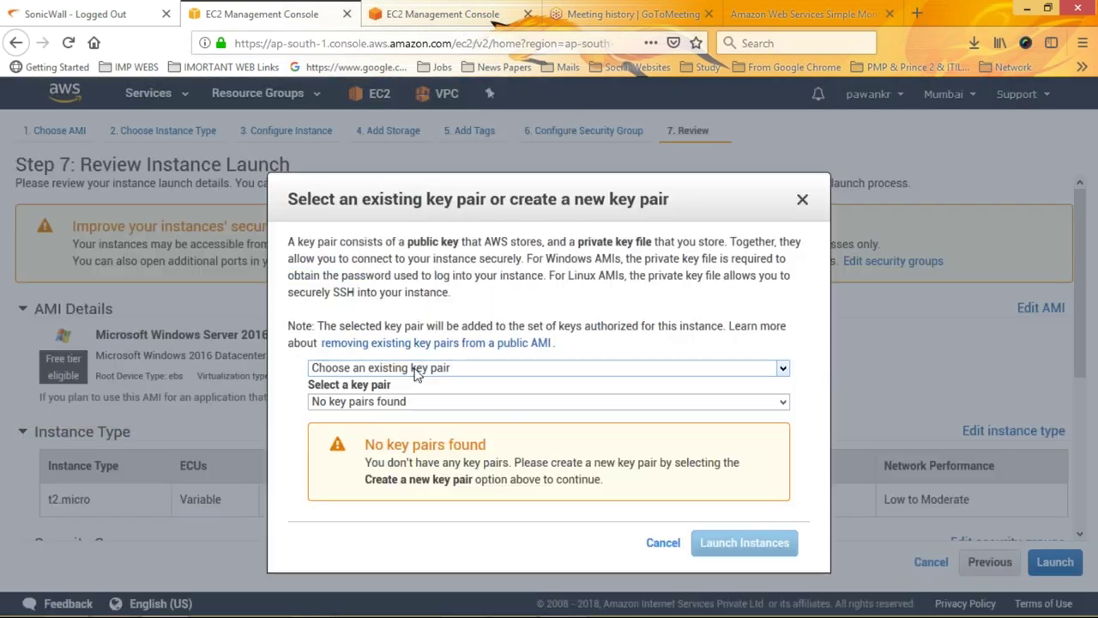
left_click(392, 369)
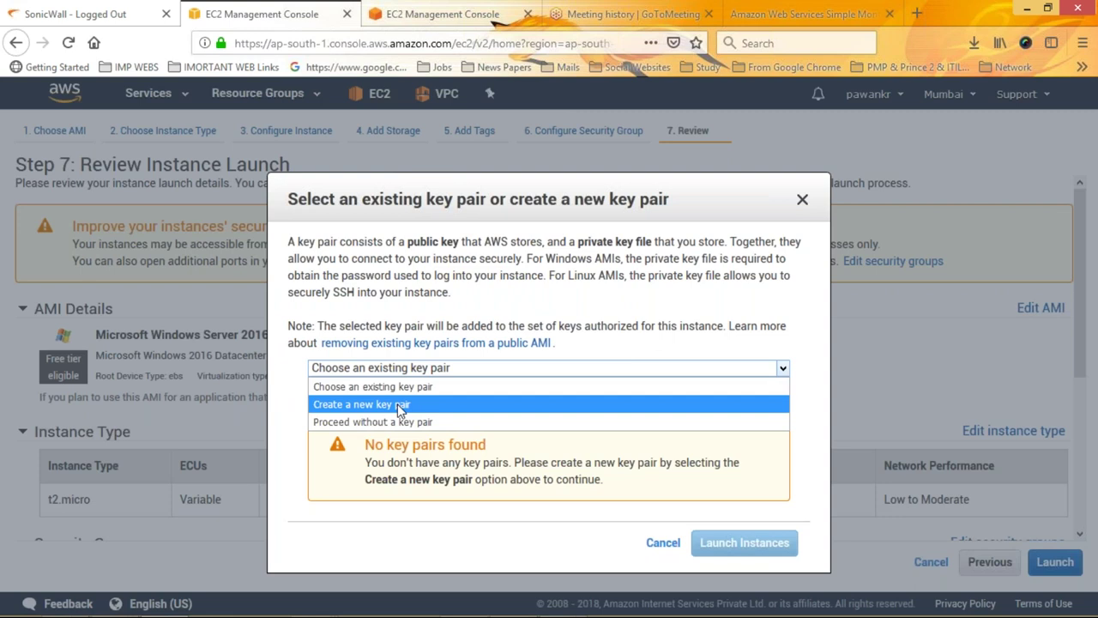
left_click(401, 404)
type("mk")
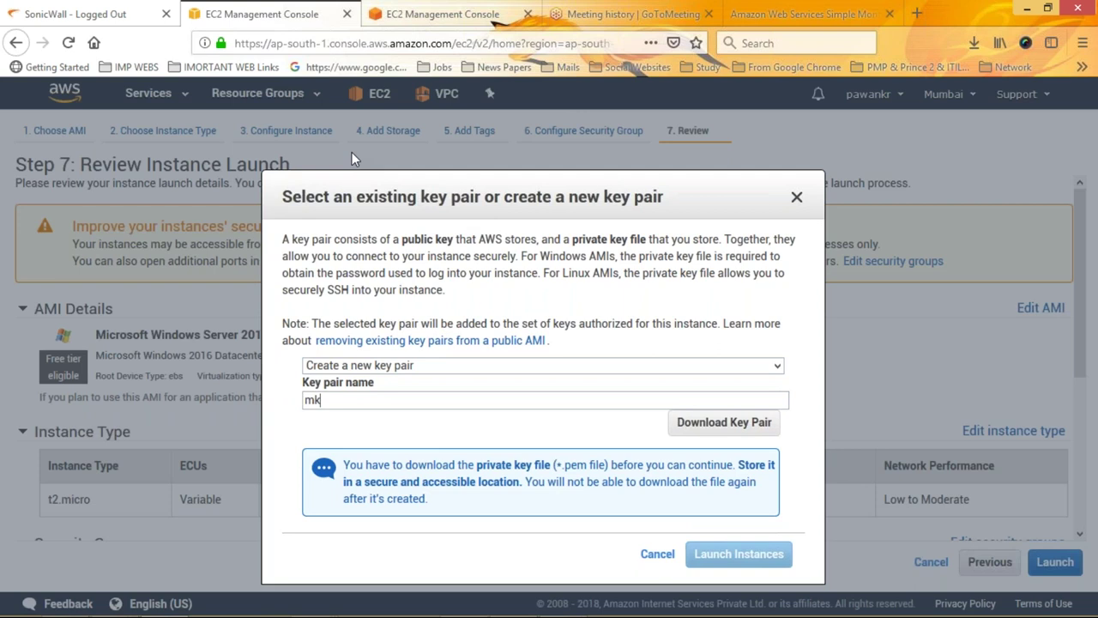
Switch the launch to proceed without a key pair, try to acknowledge the connection notice, and try to cancel the key pair dialog.
left_click_drag(352, 199, 258, 195)
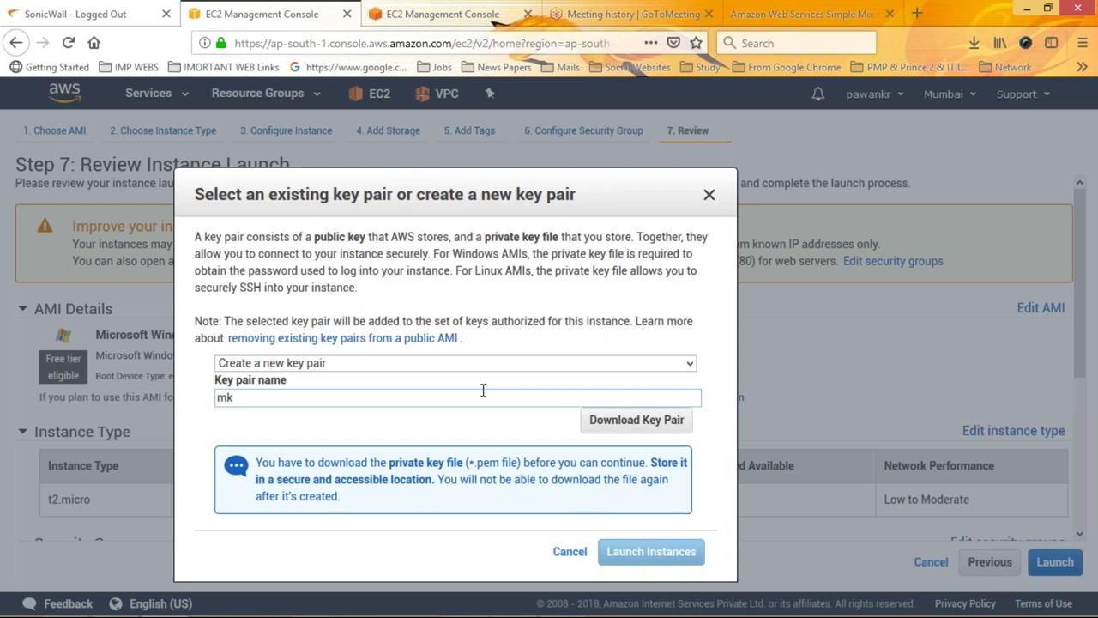
left_click(411, 363)
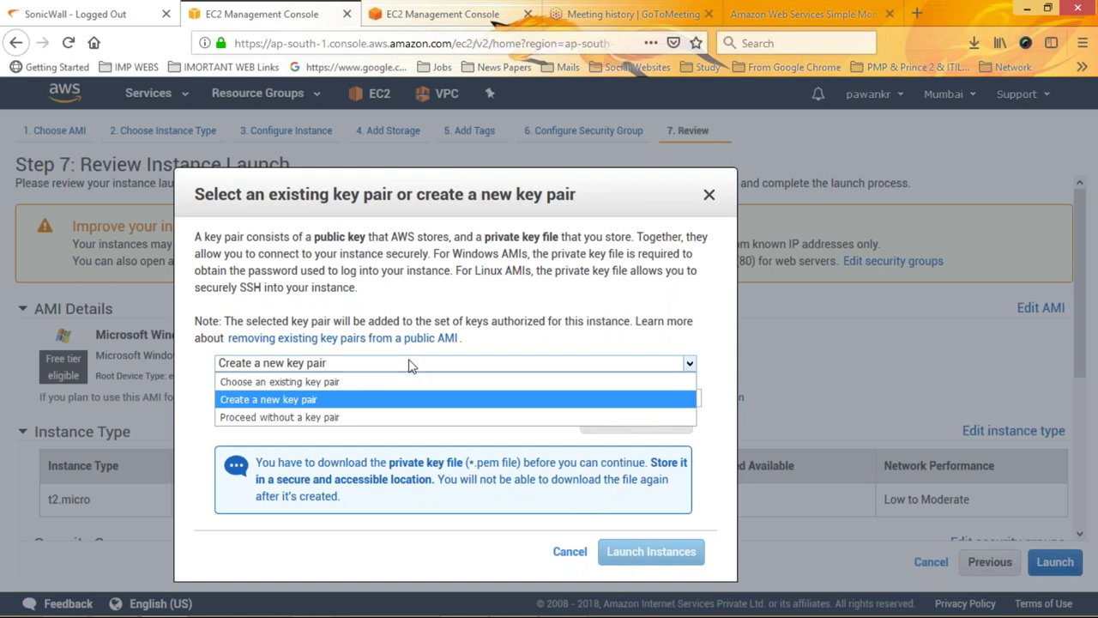
left_click(344, 418)
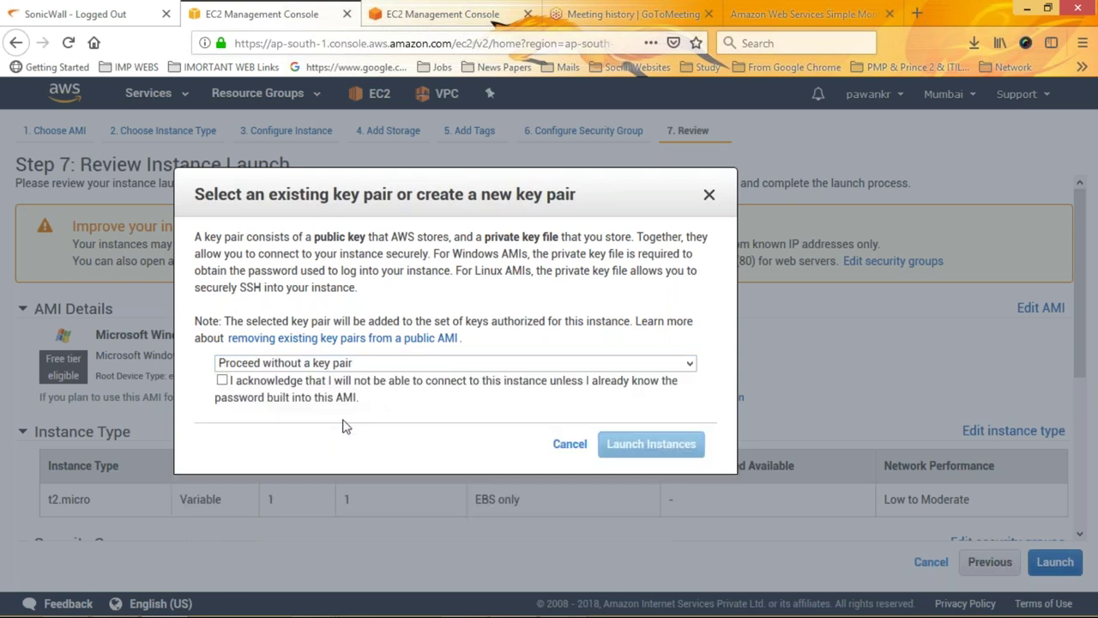
left_click(284, 394)
left_click(222, 381)
double_click(570, 446)
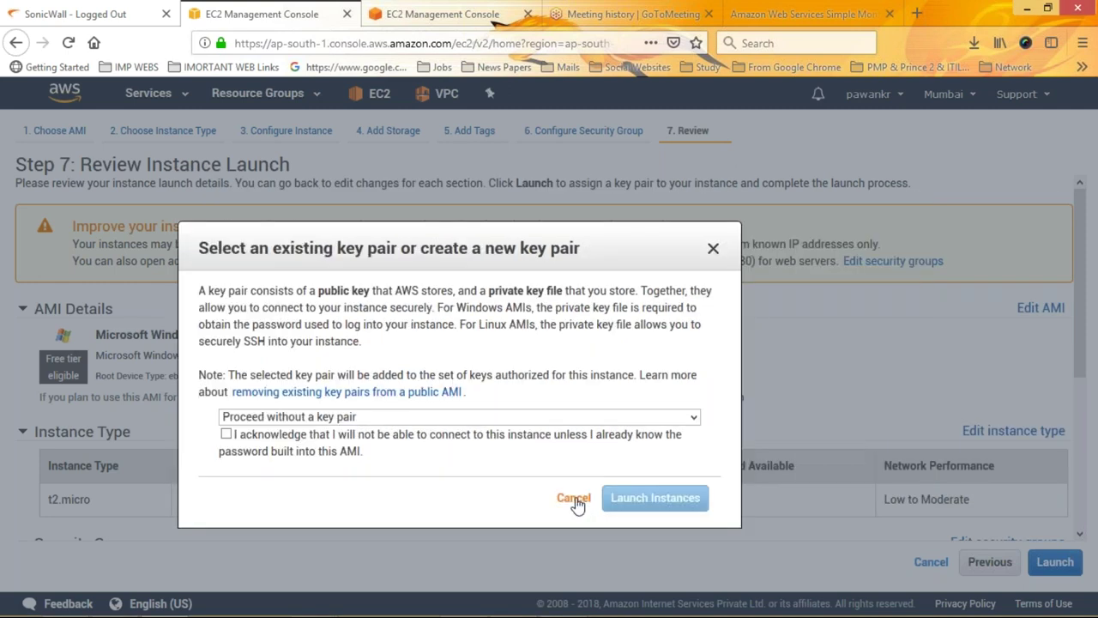
double_click(575, 499)
left_click(576, 501)
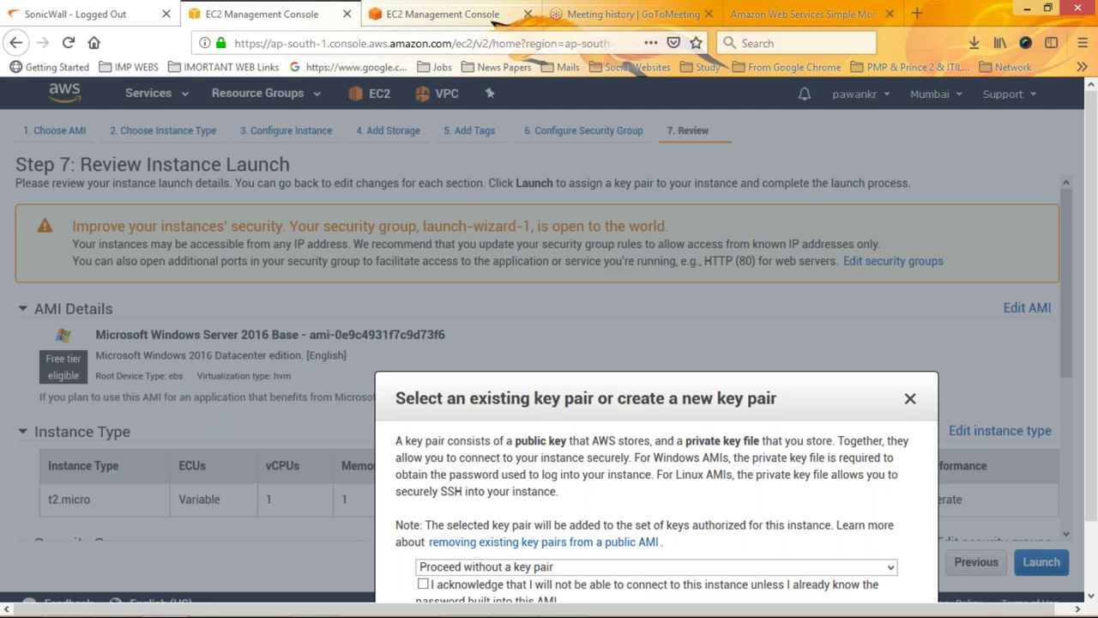
Restart the instance launch from the EC2 dashboard with Microsoft Windows Server 2016 Base and t2.micro, and continue to the instance details.
left_click(15, 44)
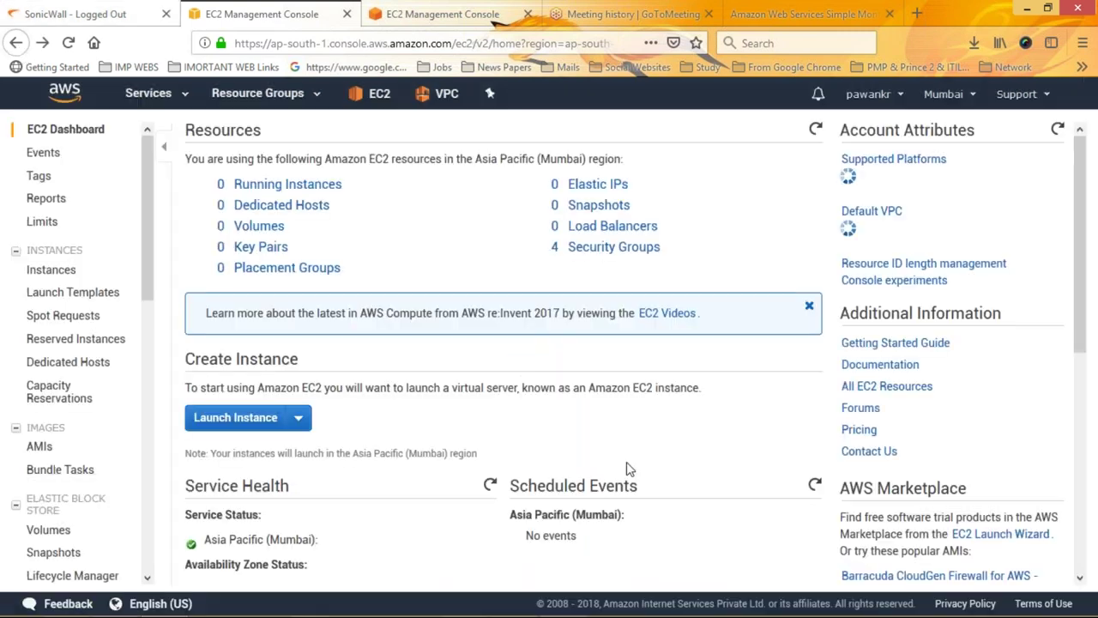
left_click(239, 418)
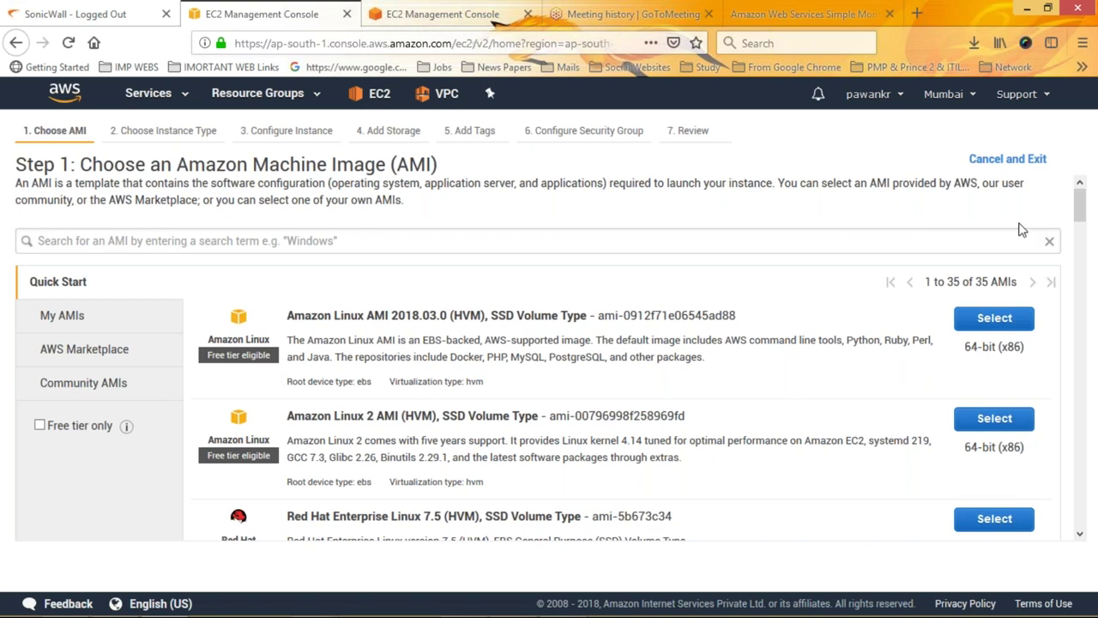
scroll(1088, 262, "down", 5)
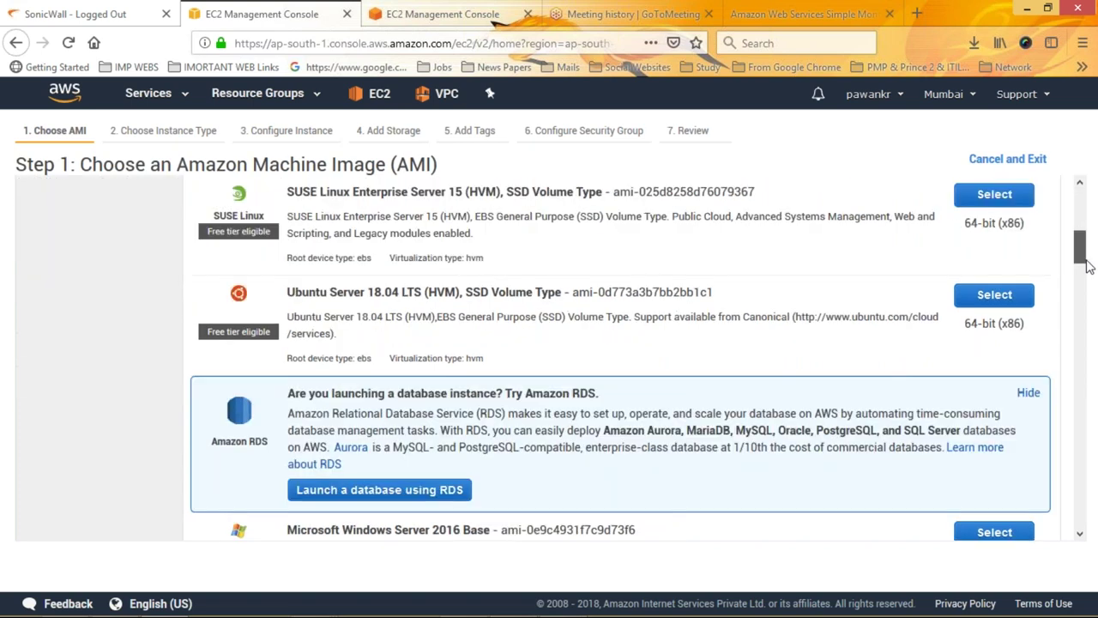
scroll(1088, 266, "down", 3)
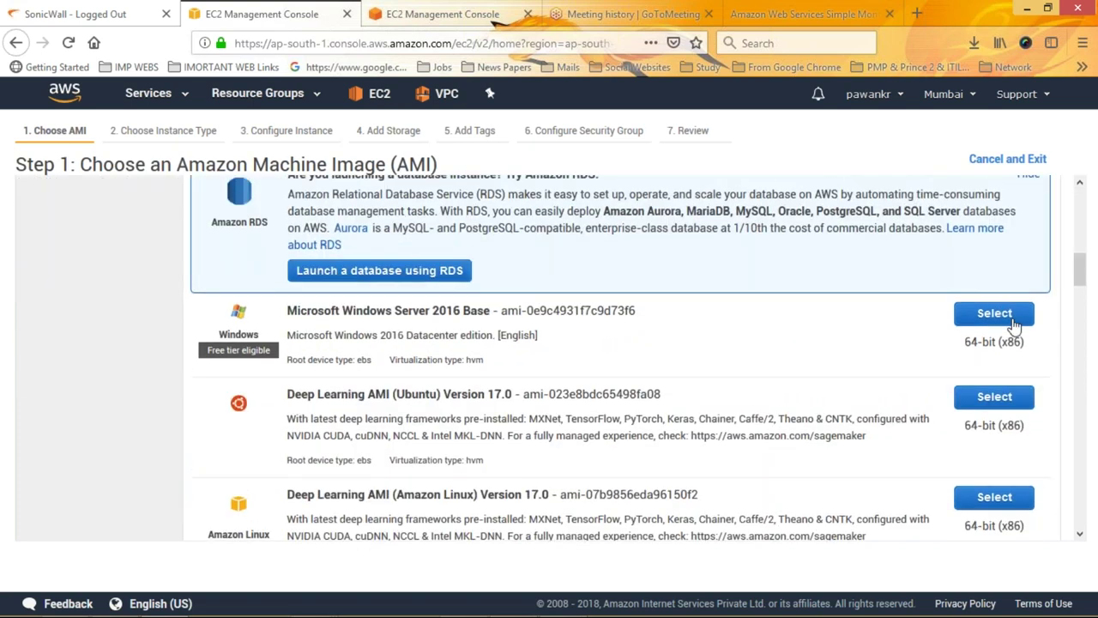
left_click(996, 309)
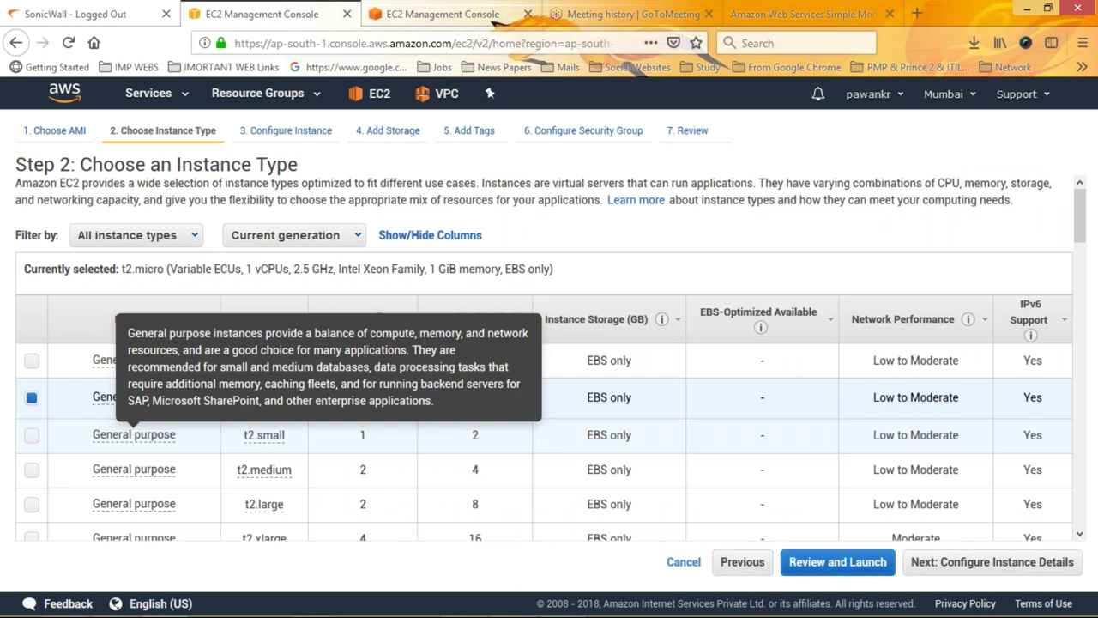
left_click(1010, 567)
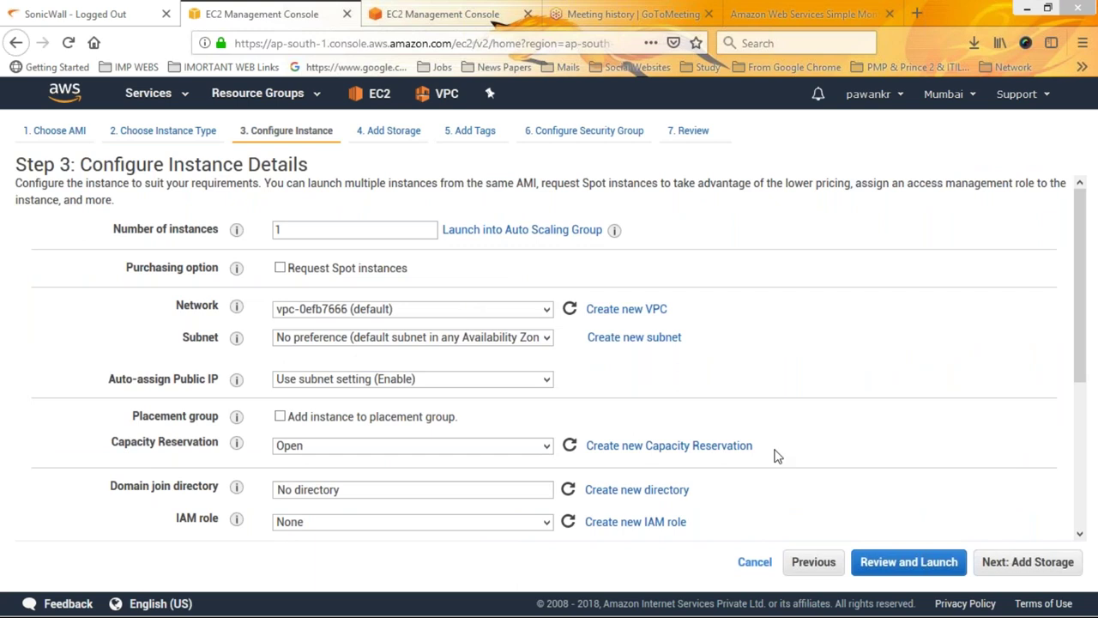
Keep the default instance details, storage, tags and RDP security group rule, and continue to the launch review.
left_click(1023, 567)
left_click(1023, 566)
left_click(1025, 565)
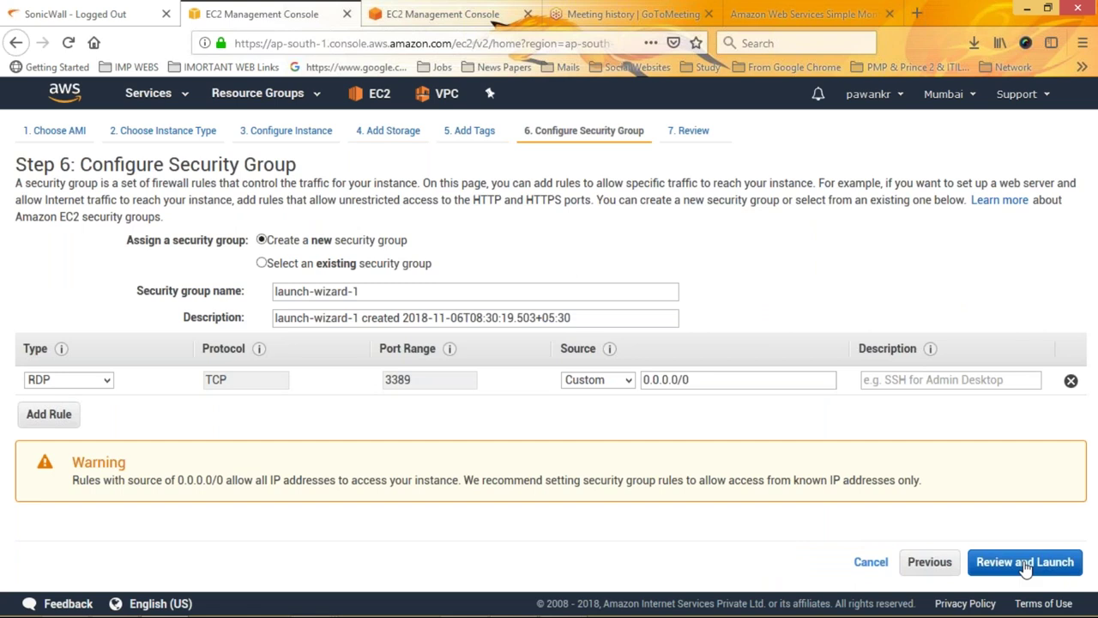
left_click(1026, 563)
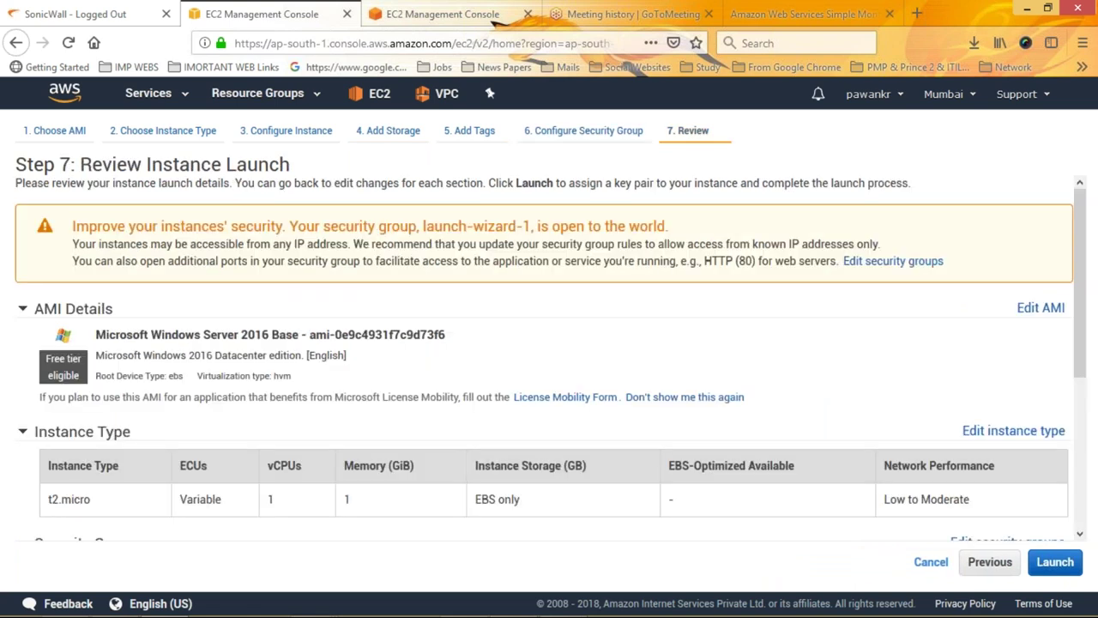
Try to create and download a new key pair named mk for the launch, and check the browser's recent downloads.
left_click(1056, 562)
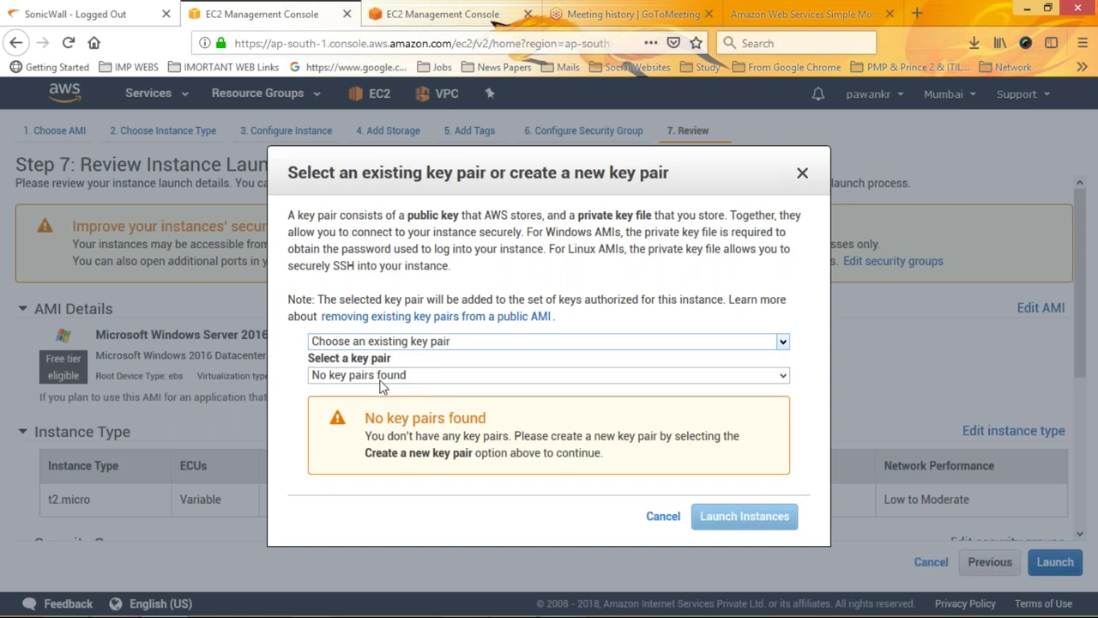
key("Down")
type("mk")
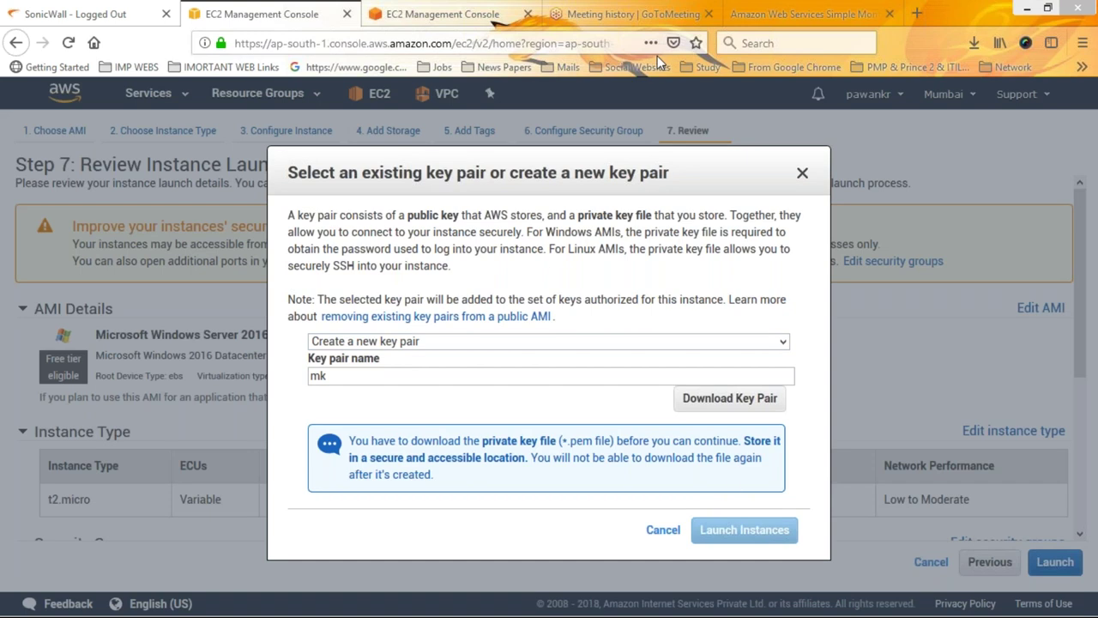
left_click(712, 403)
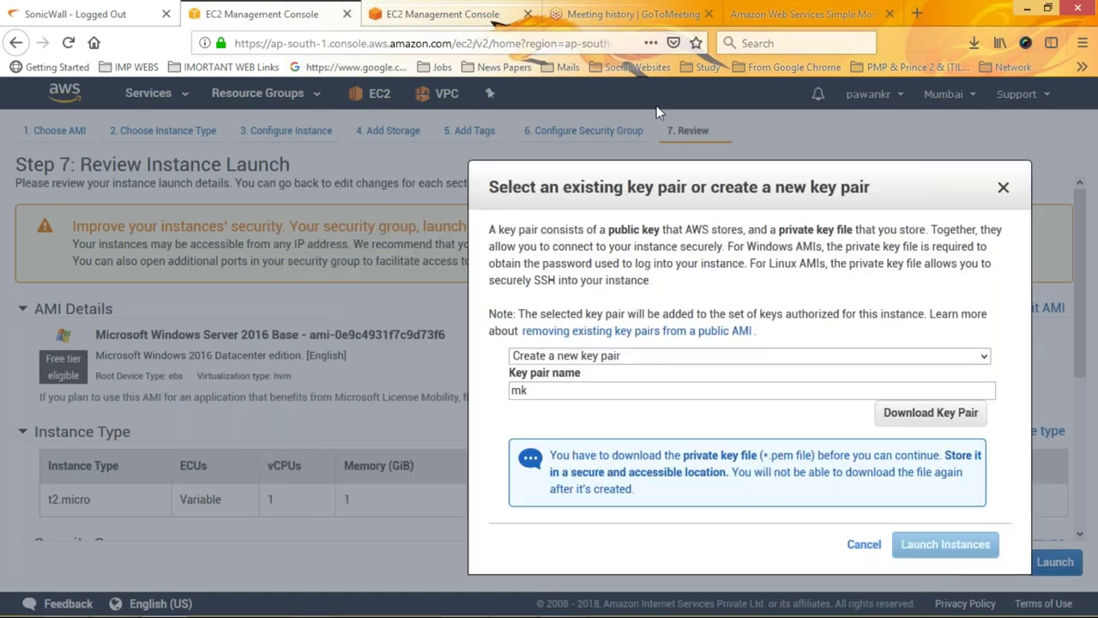
left_click(973, 44)
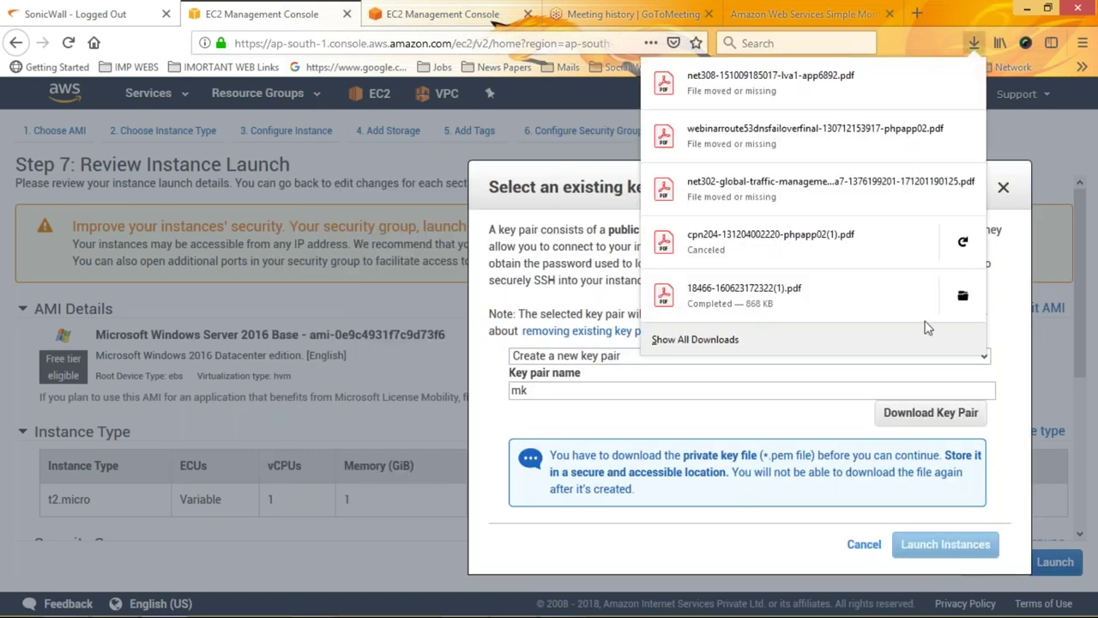
left_click(779, 426)
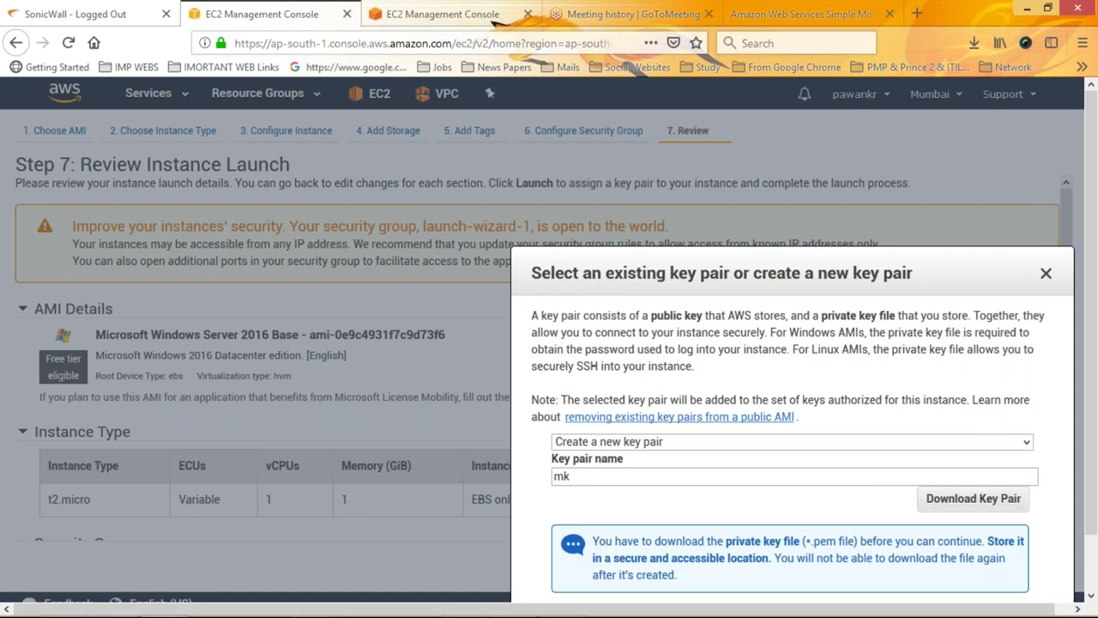
Switch to proceeding without a key pair and acknowledge that connecting requires the password built into the AMI.
left_click(1027, 441)
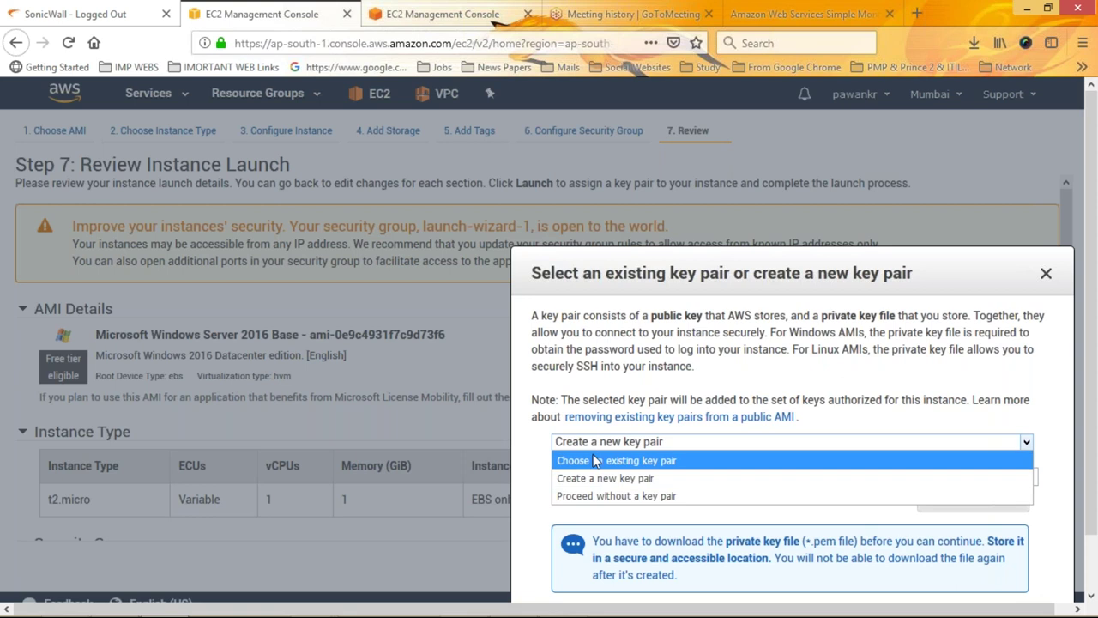
key("Escape")
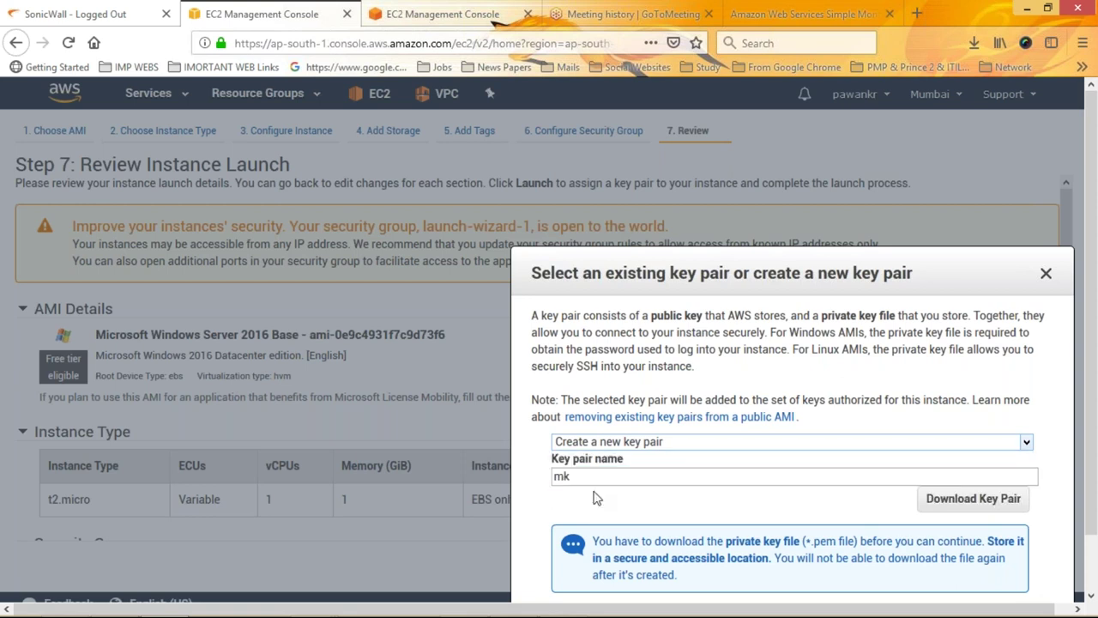
key("Down")
left_click(558, 460)
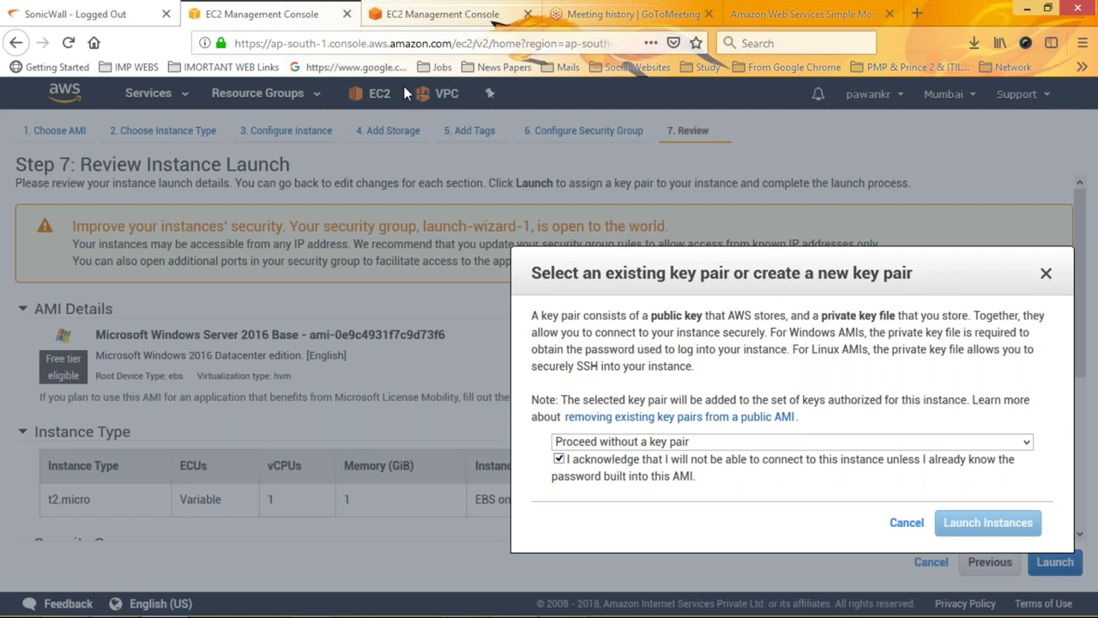
Restart the launch with Microsoft Windows Server 2016 Base and t2.micro, and go from the default instance details straight to the key pair choice.
left_click(17, 43)
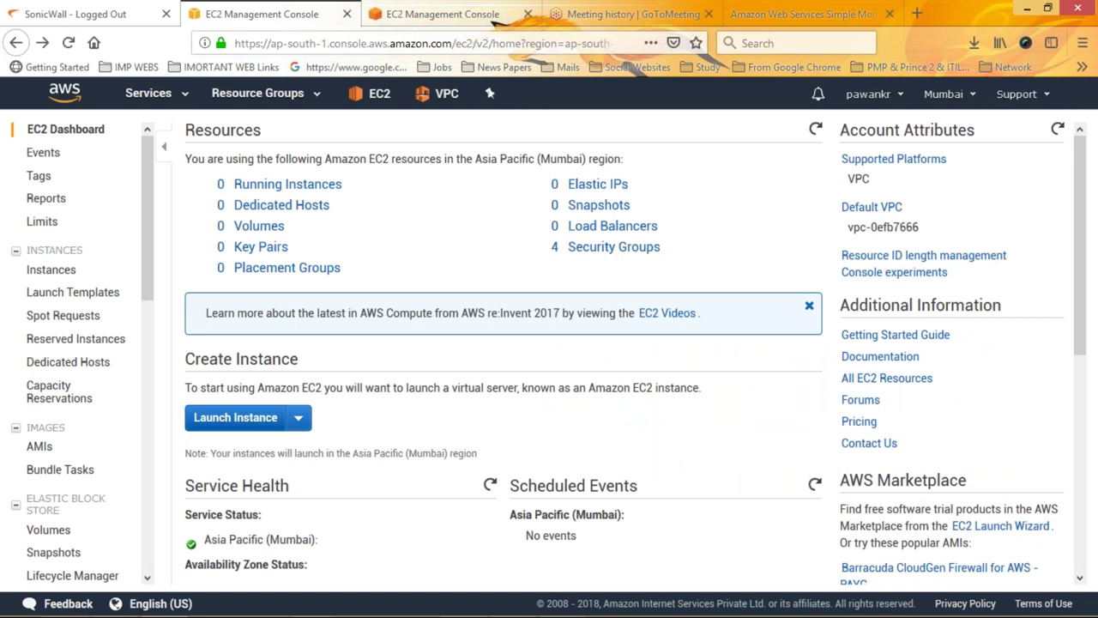
left_click(235, 417)
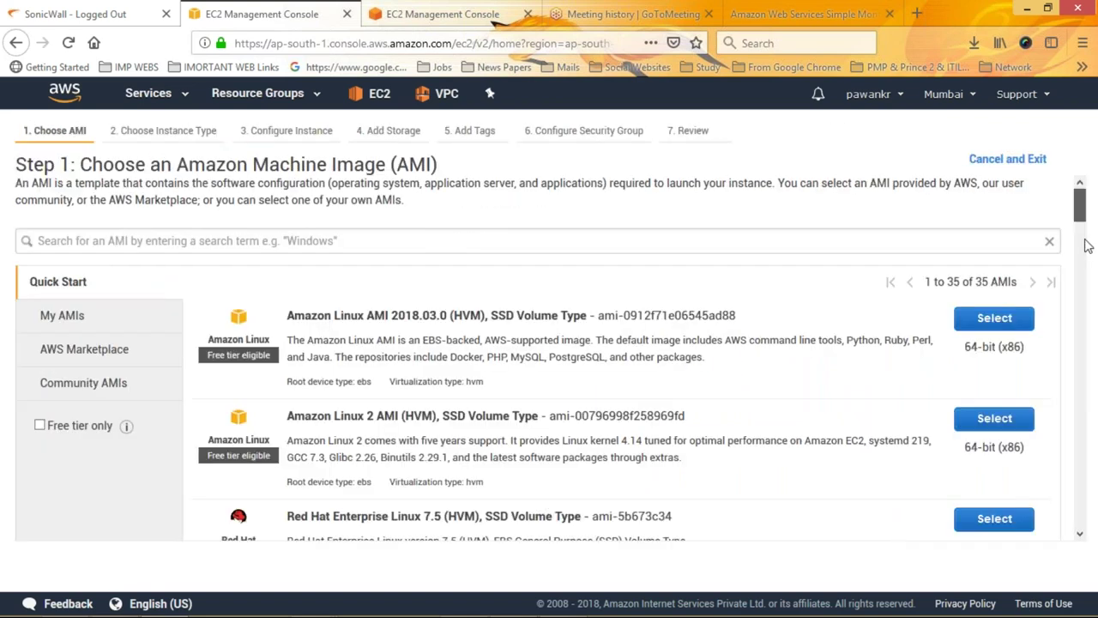
left_click(1082, 245)
scroll(1086, 244, "down", 3)
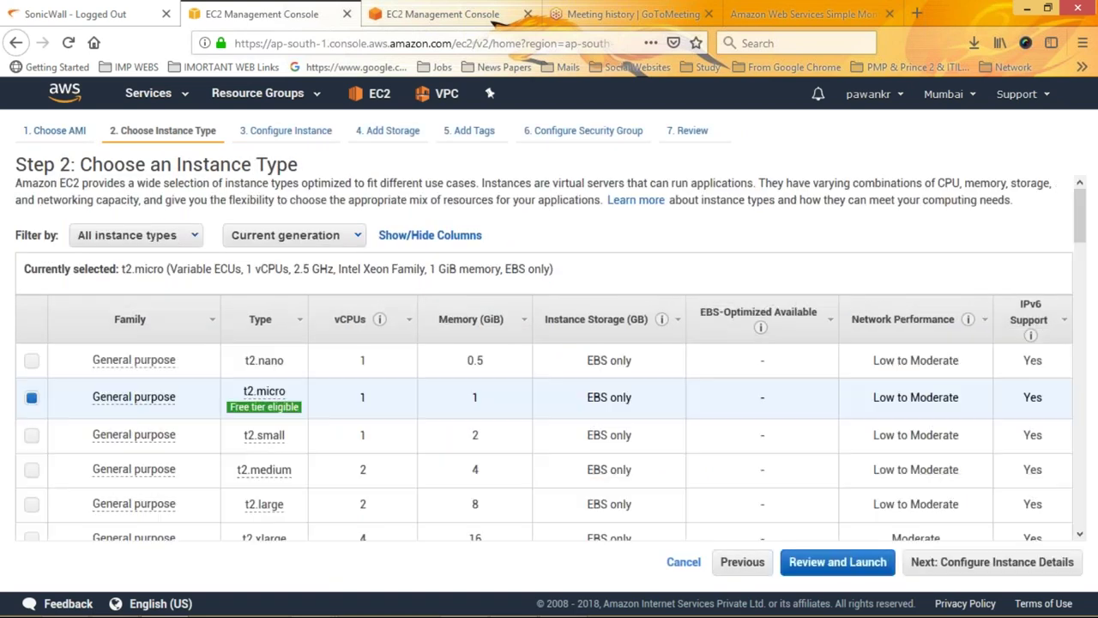
left_click(942, 562)
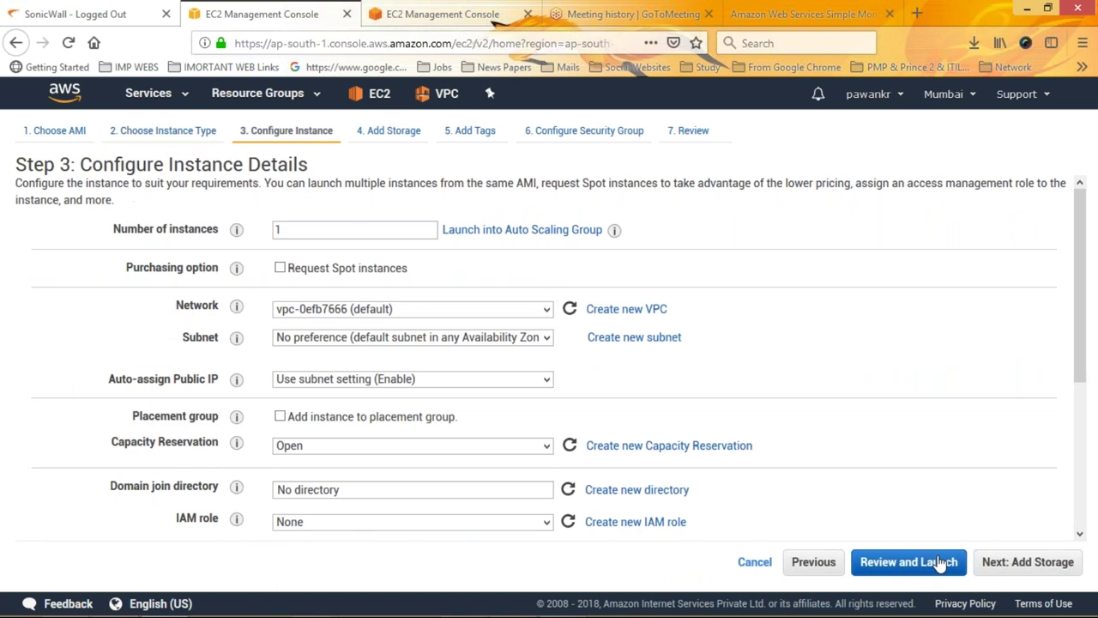
left_click(944, 562)
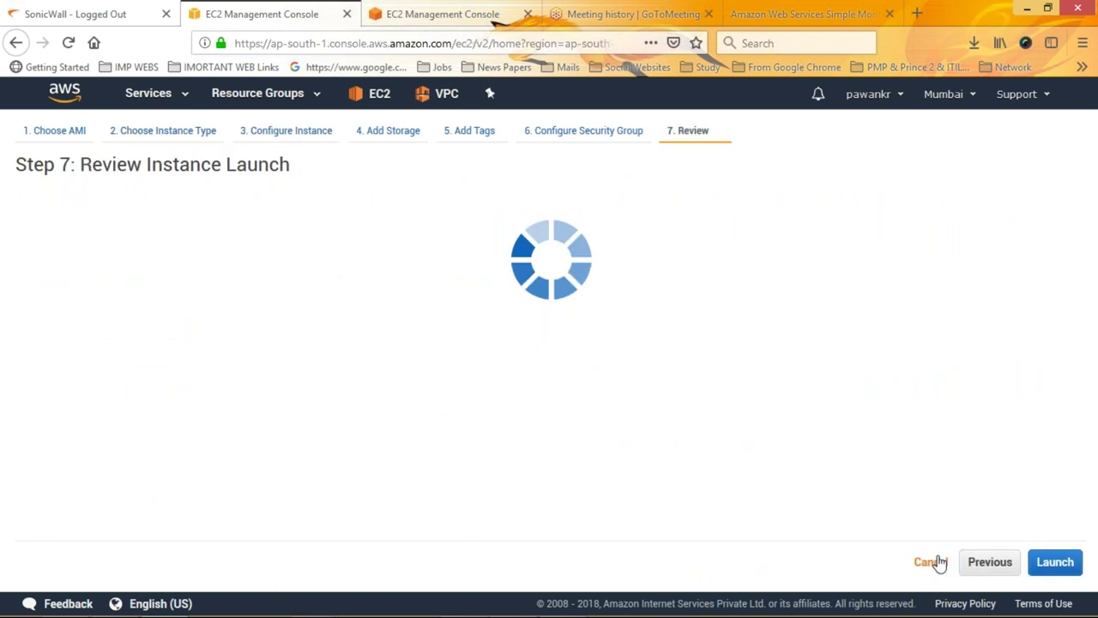
left_click(1054, 563)
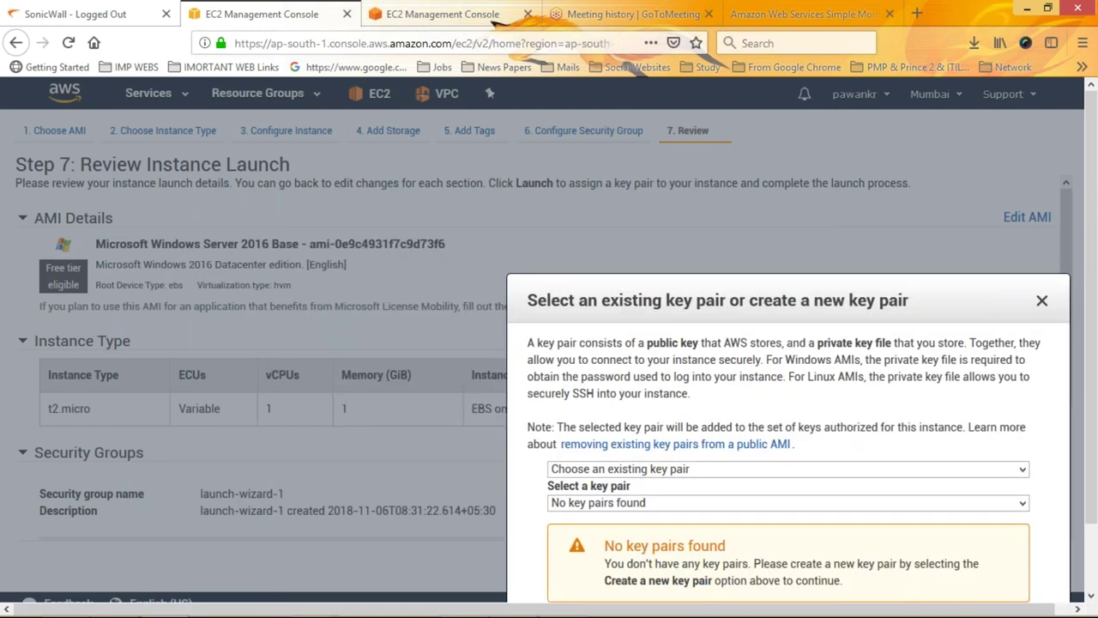
Start the Windows Server 2016 Base launch over on t2.micro and continue with default instance details, storage and tags to the security group.
left_click(13, 50)
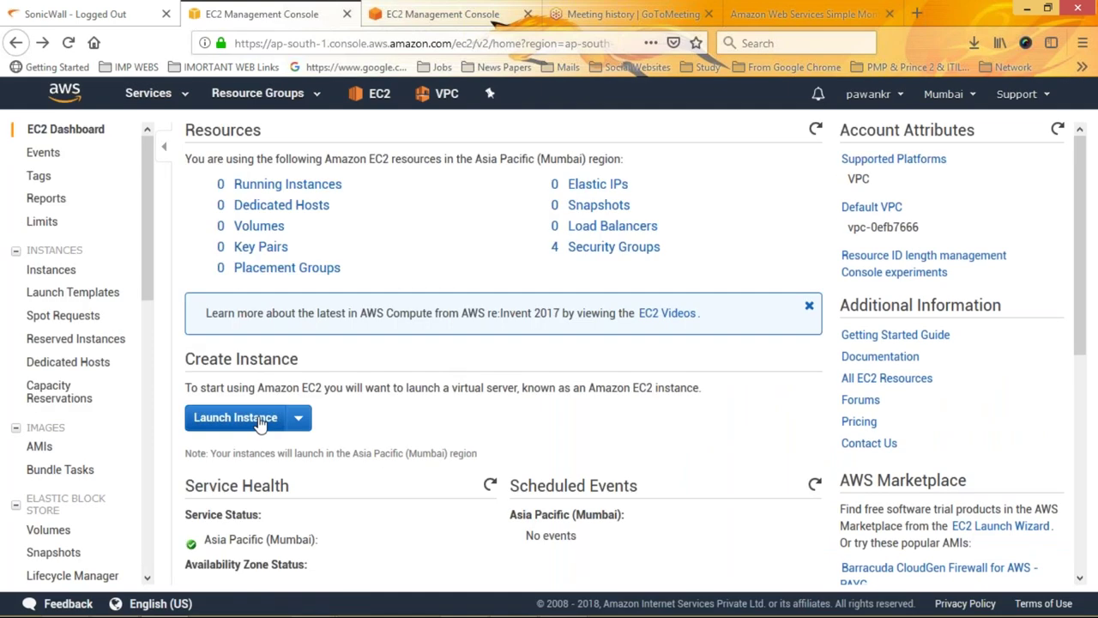
left_click(236, 418)
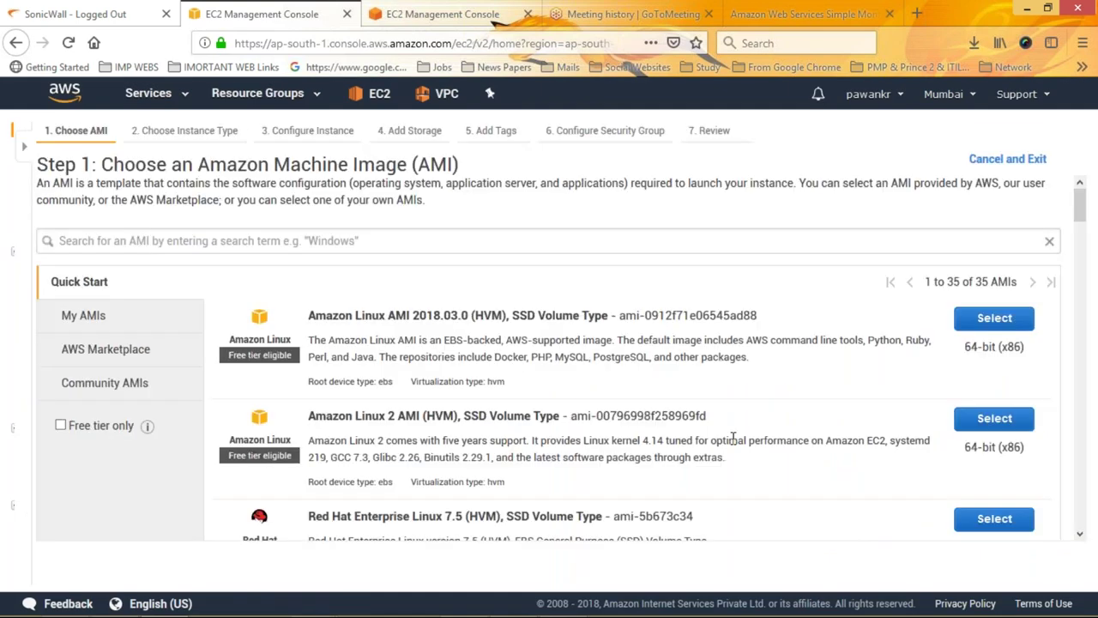
left_click_drag(1083, 228, 1094, 279)
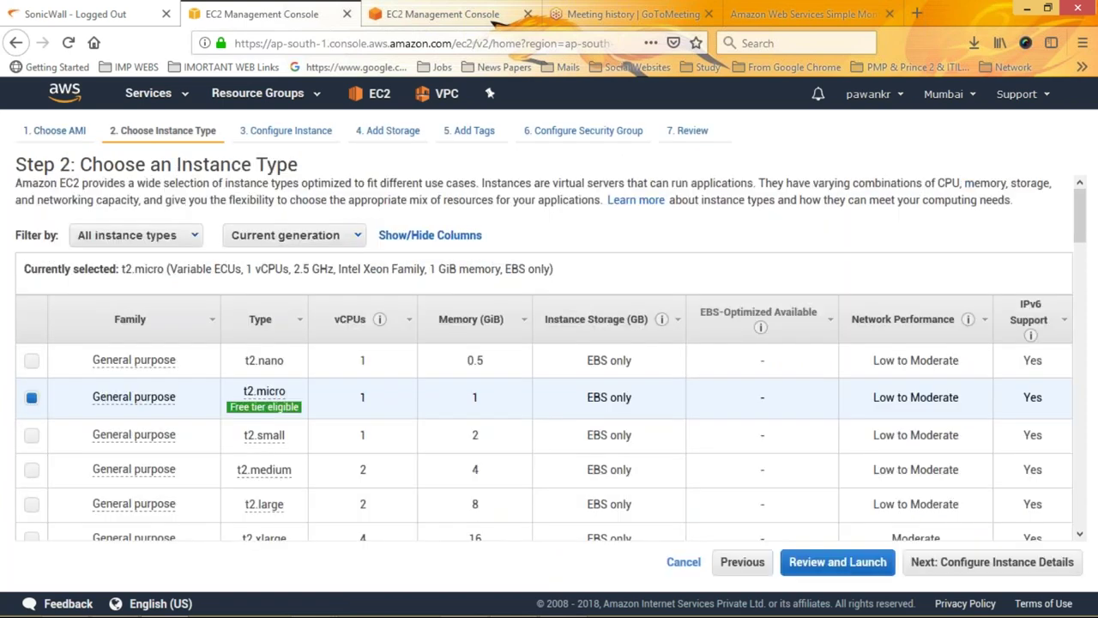
left_click(948, 563)
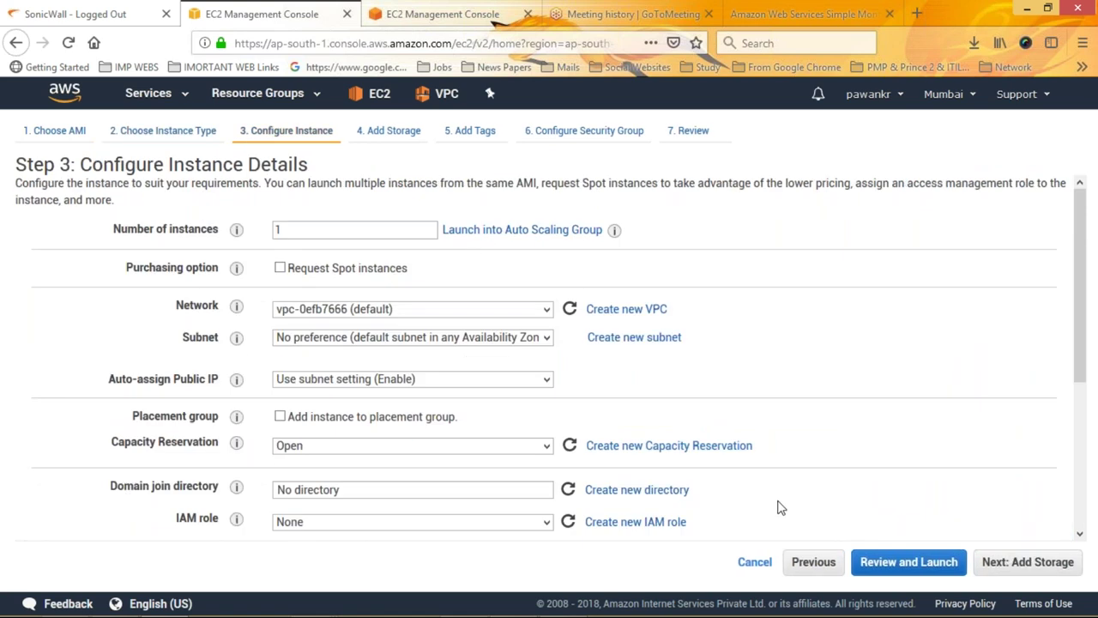
left_click(994, 563)
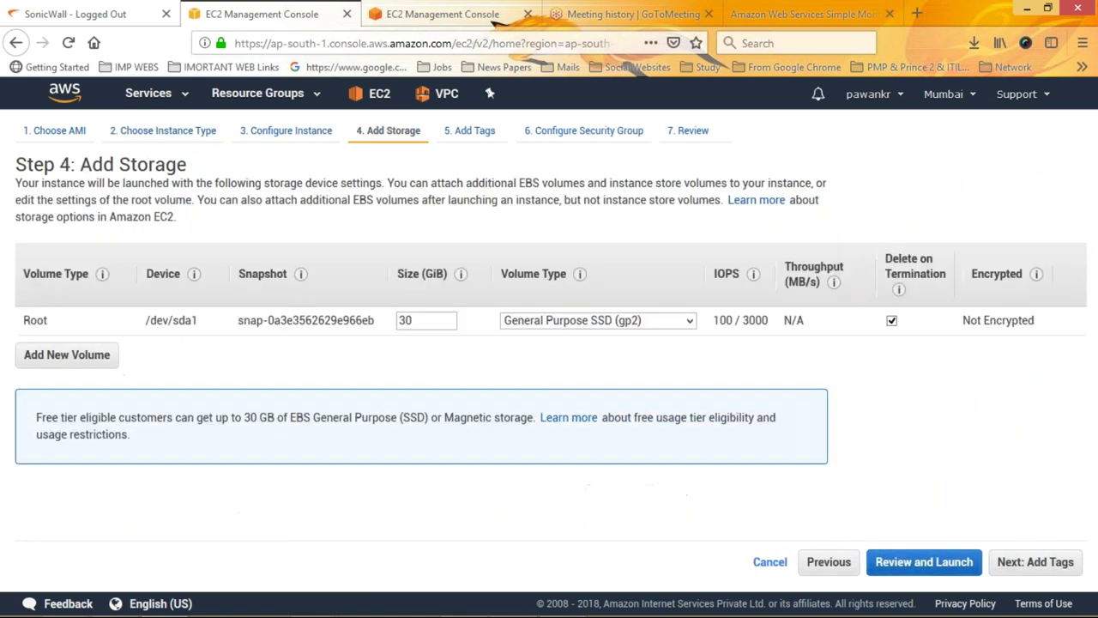
left_click(1015, 563)
left_click(1016, 563)
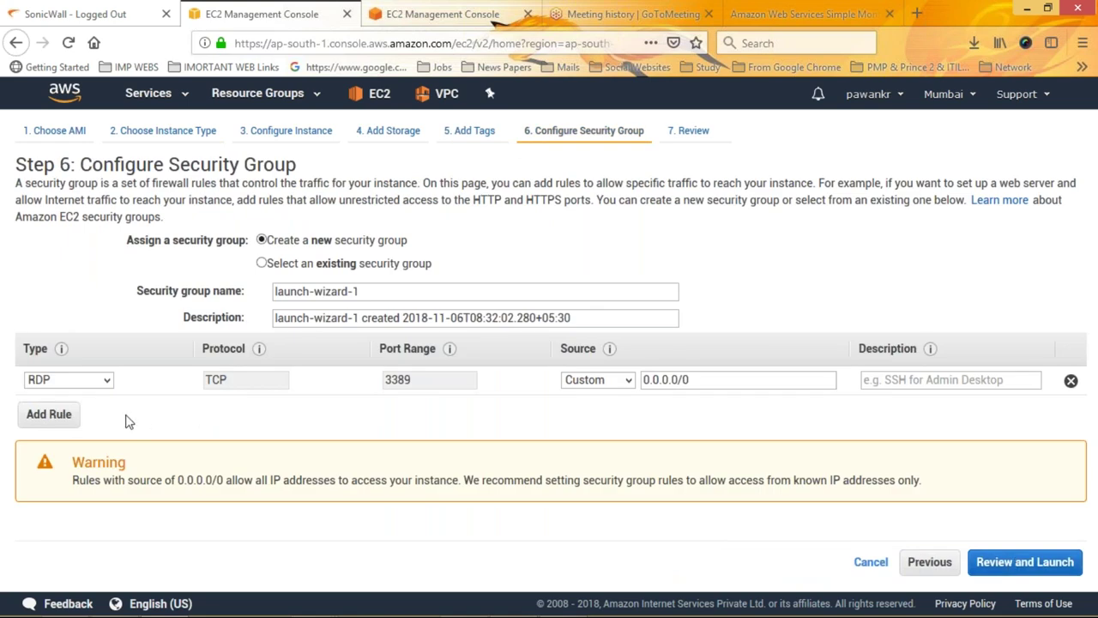
Set the RDP rule's source to Anywhere in the new security group and continue to the launch review.
left_click(588, 382)
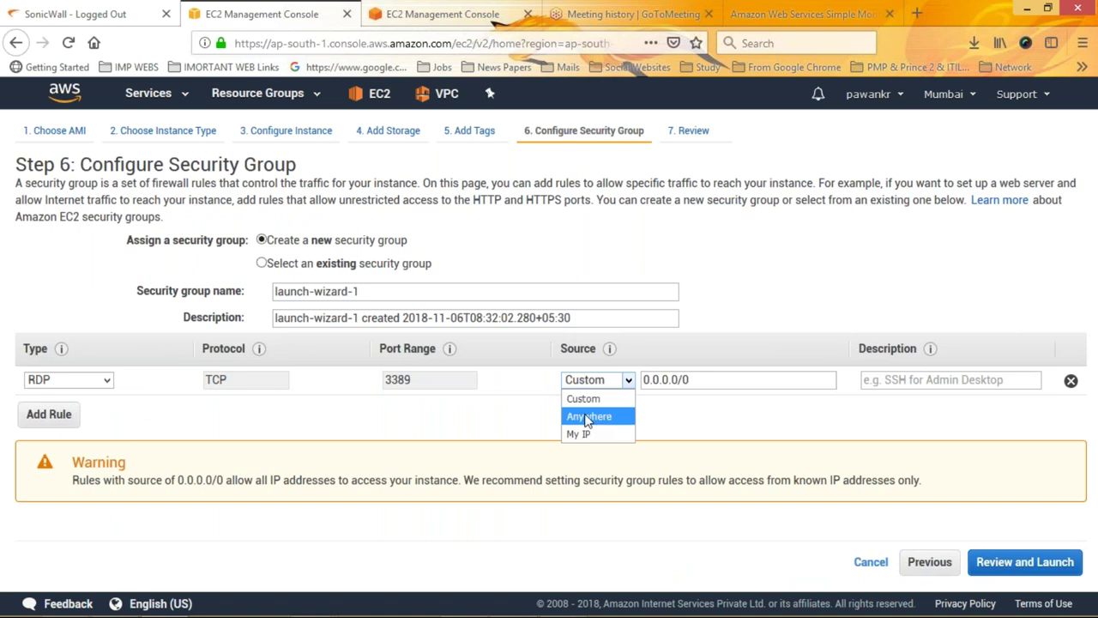
left_click(588, 417)
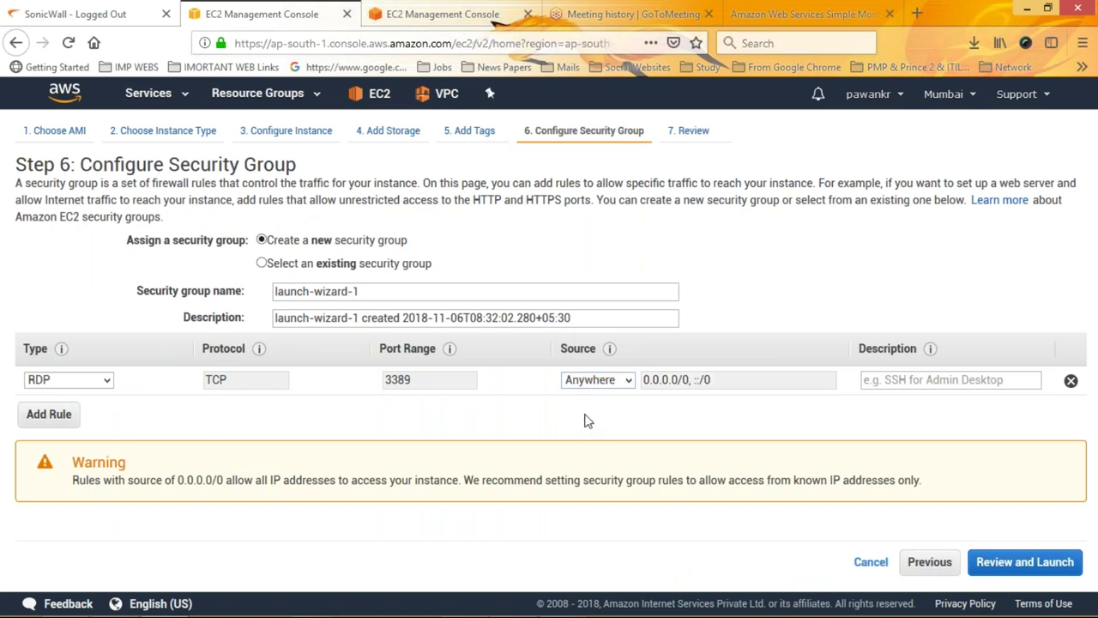
left_click(998, 563)
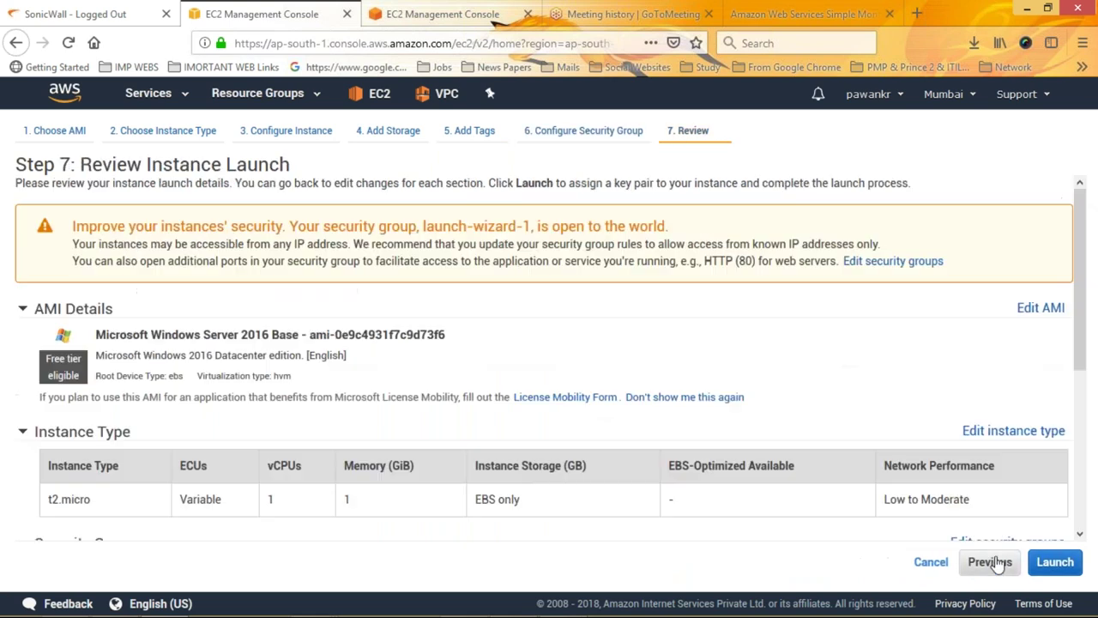
Proceed to launch the instance and choose to create a new key pair named mk.
left_click(1055, 563)
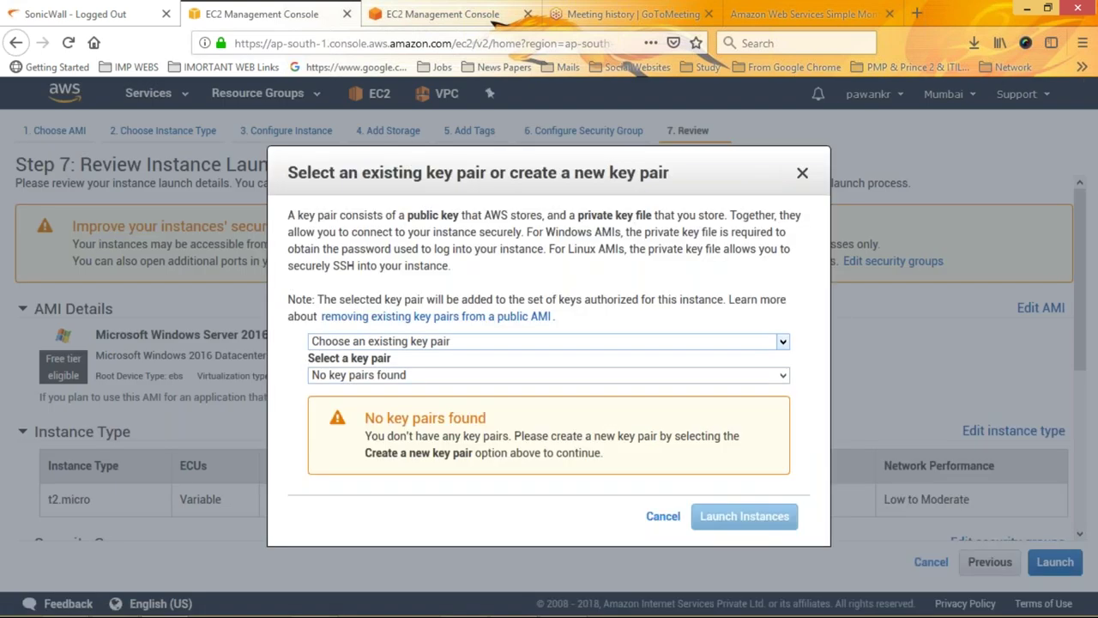
left_click(351, 342)
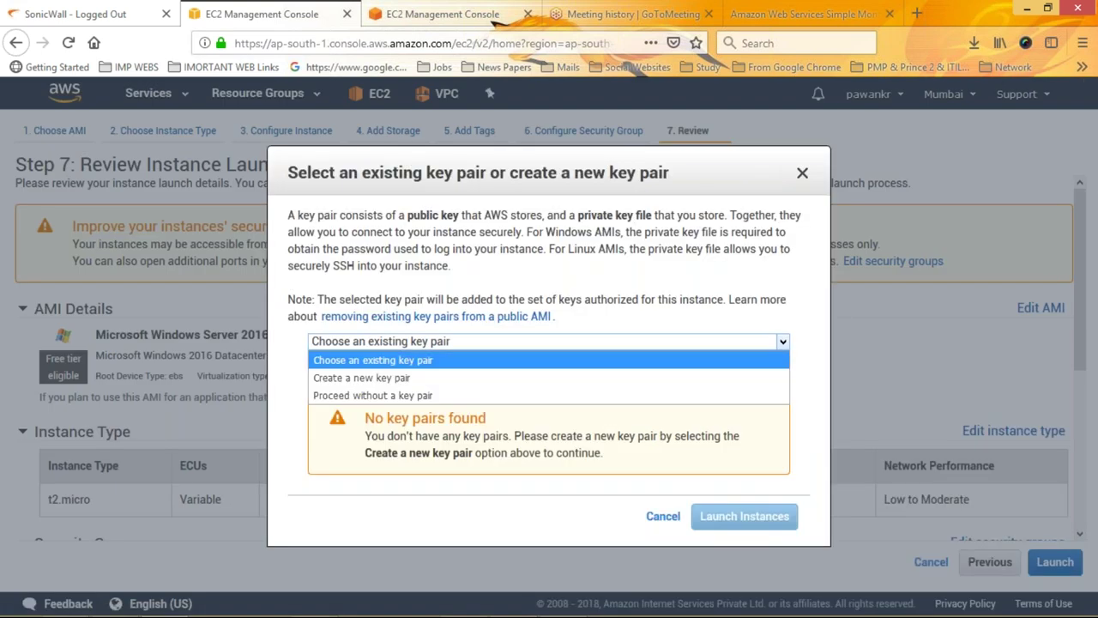
left_click(352, 378)
type("mk")
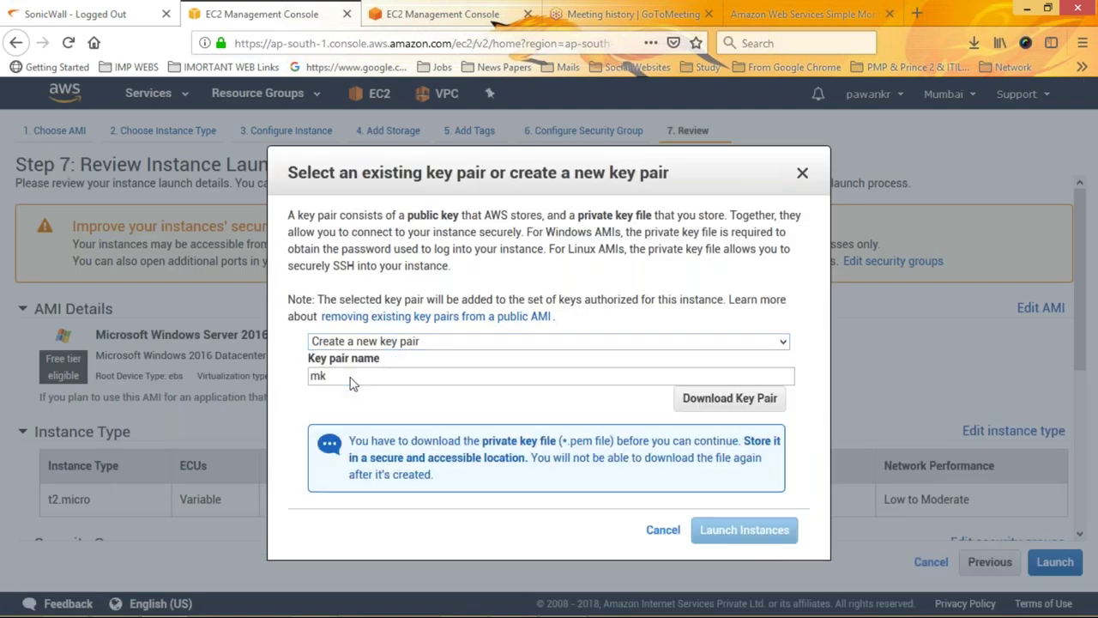
Switch to proceeding without a key pair, acknowledge the built-in password condition, and leave the launch wizard.
left_click(351, 342)
left_click(341, 400)
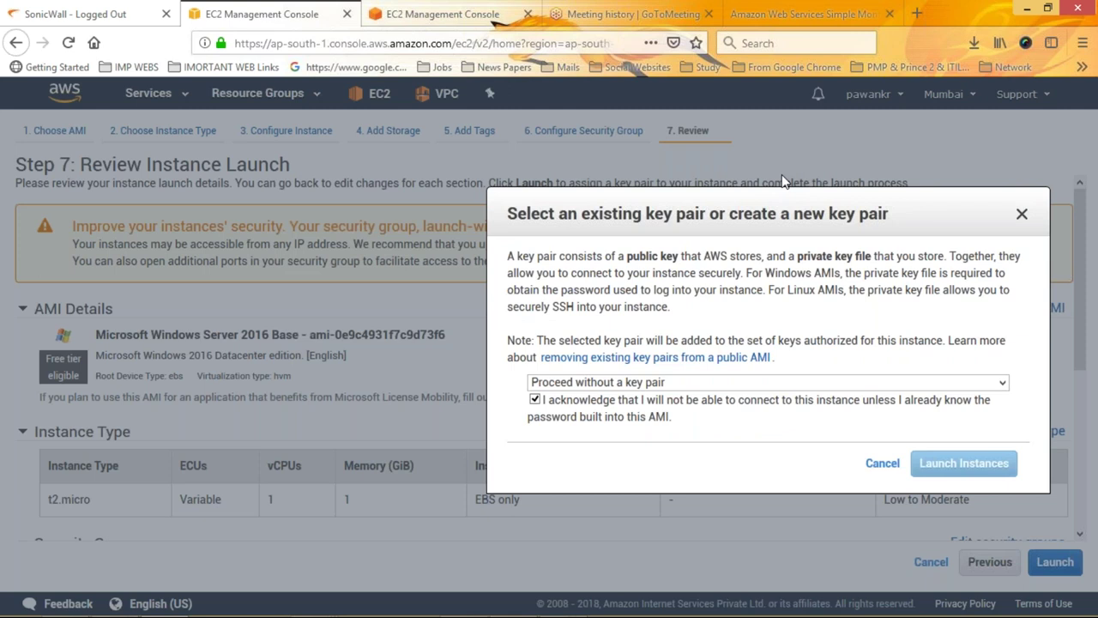
left_click(14, 45)
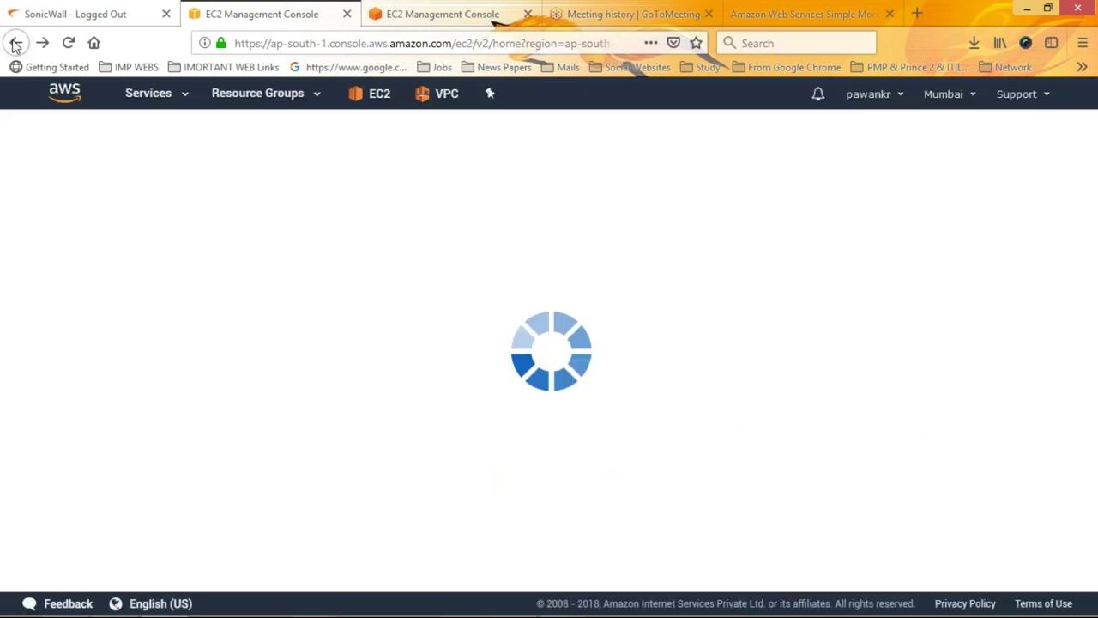